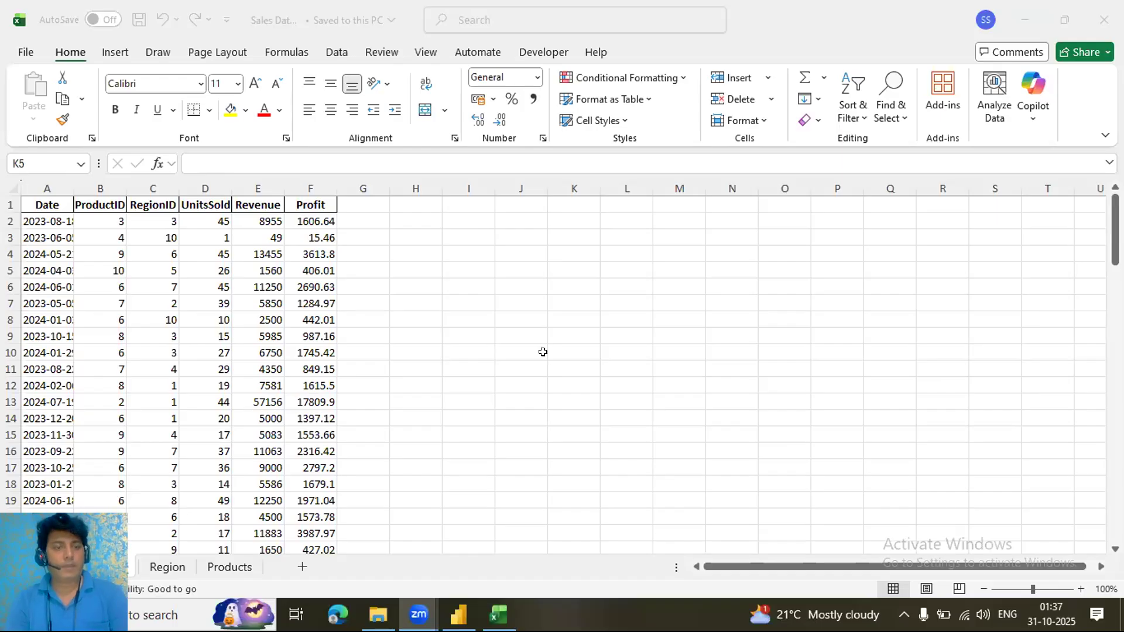
Review the Sales, Region and Products sheets of the sales workbook.
click(266, 23)
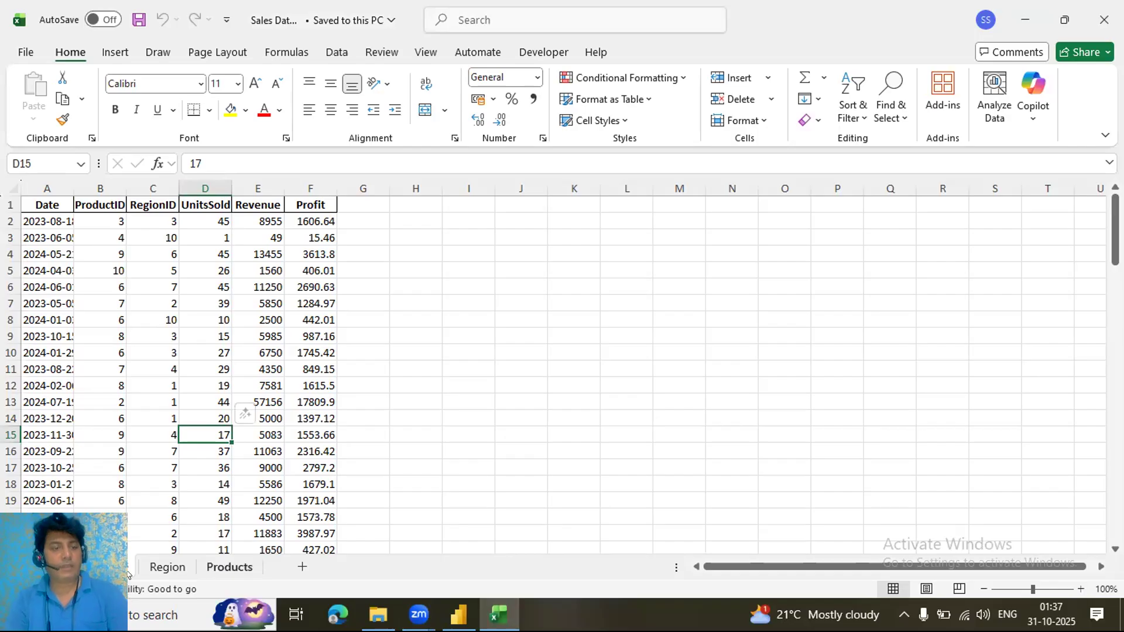
click(171, 568)
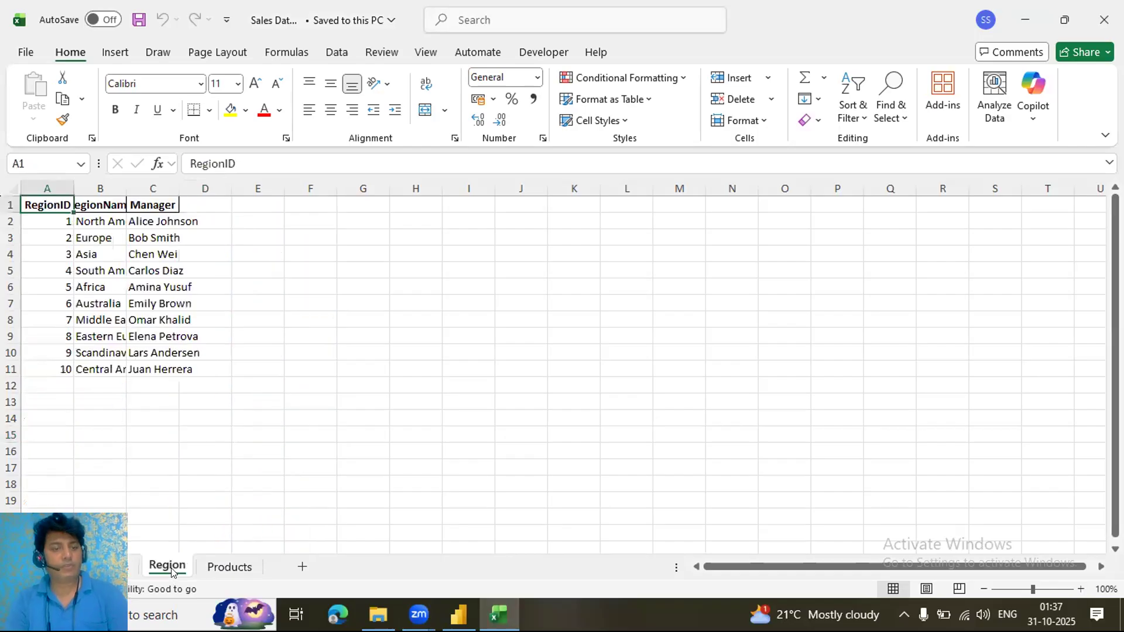
click(238, 573)
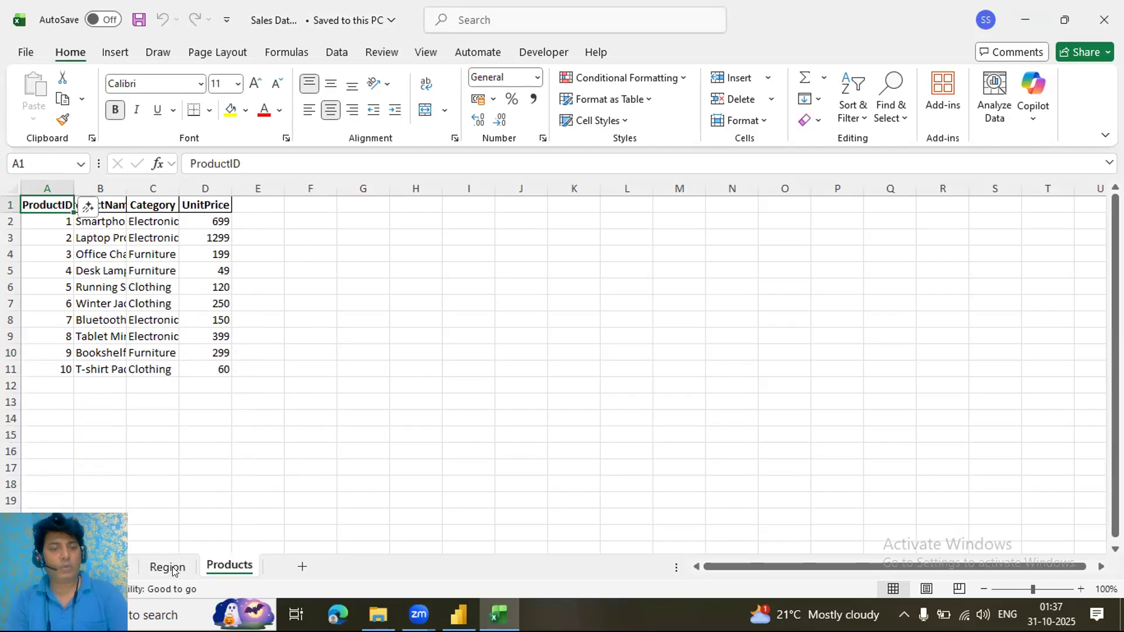
click(120, 569)
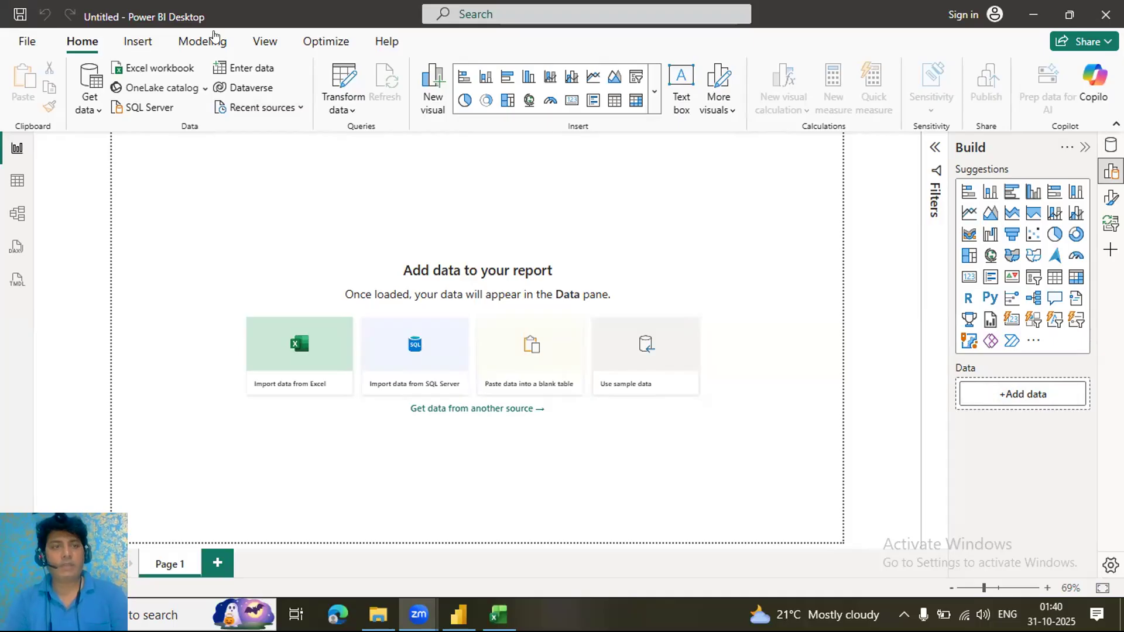
Switch to Power BI Desktop and connect to the Excel workbook Sales Datasets.xlsx as the data source.
click(214, 38)
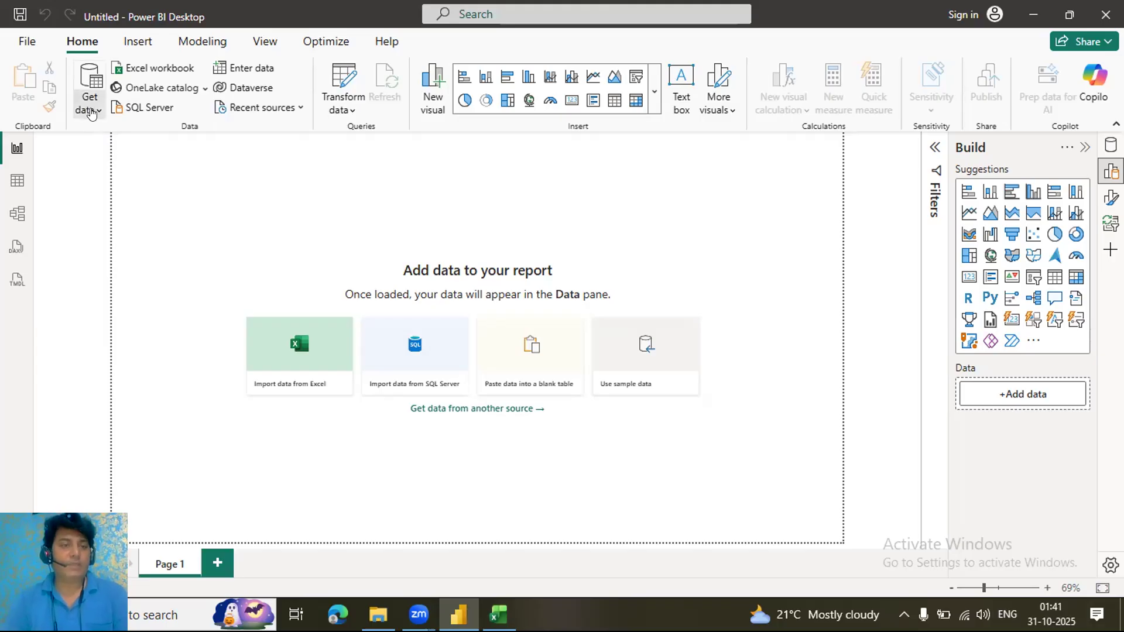
click(91, 111)
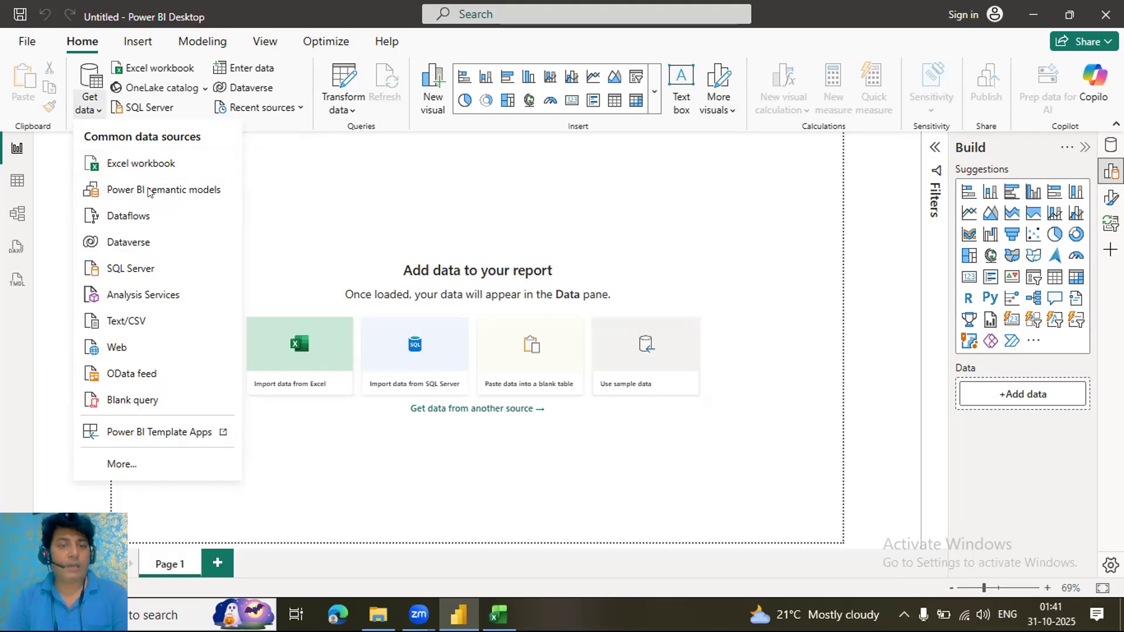
click(376, 519)
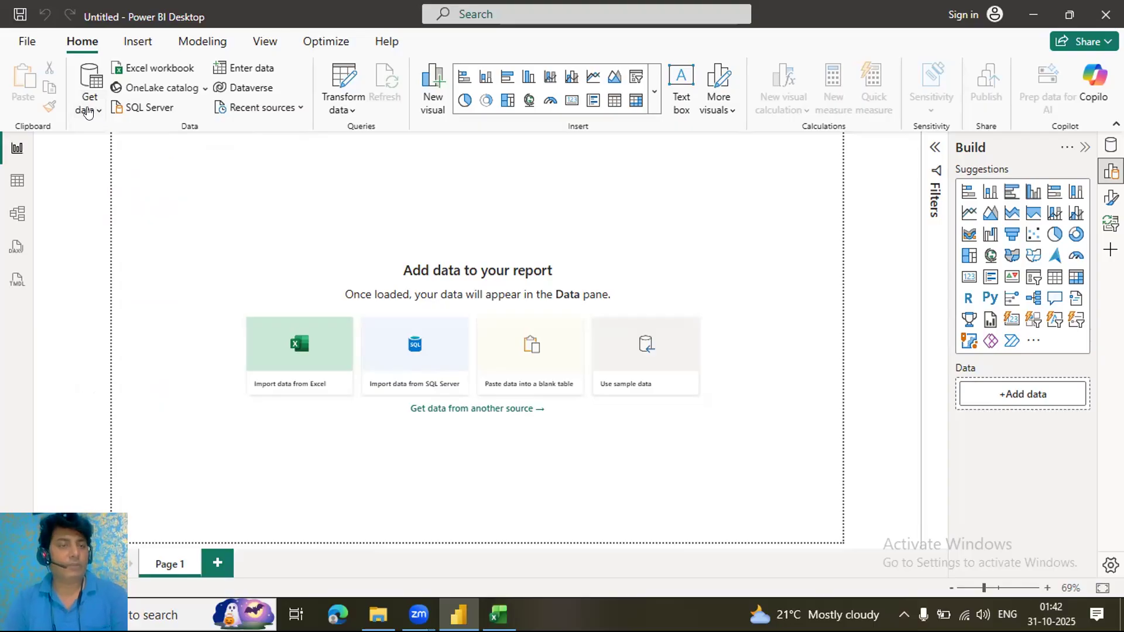
click(87, 112)
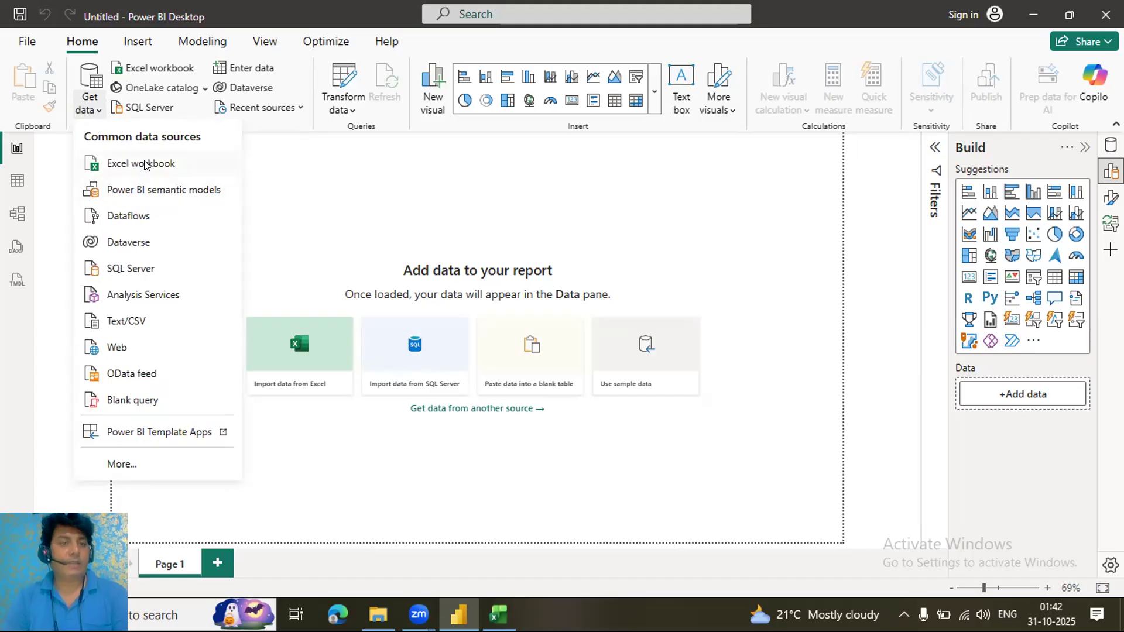
click(145, 164)
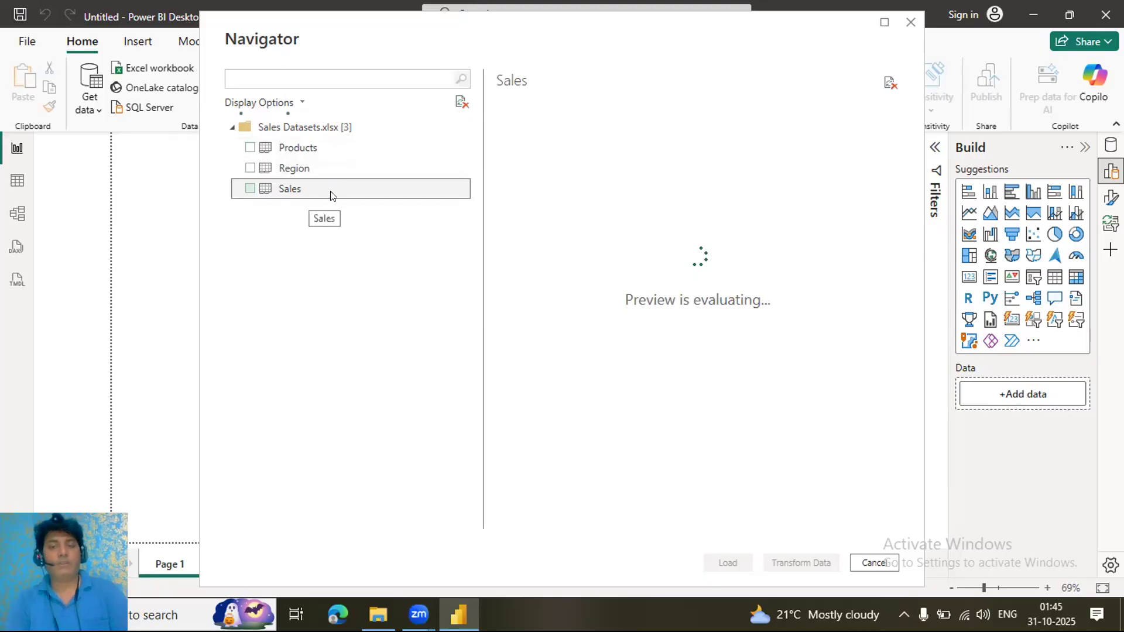
Preview the Region and Sales tables of Sales Datasets.xlsx, checking the rows and all columns of Sales.
click(294, 168)
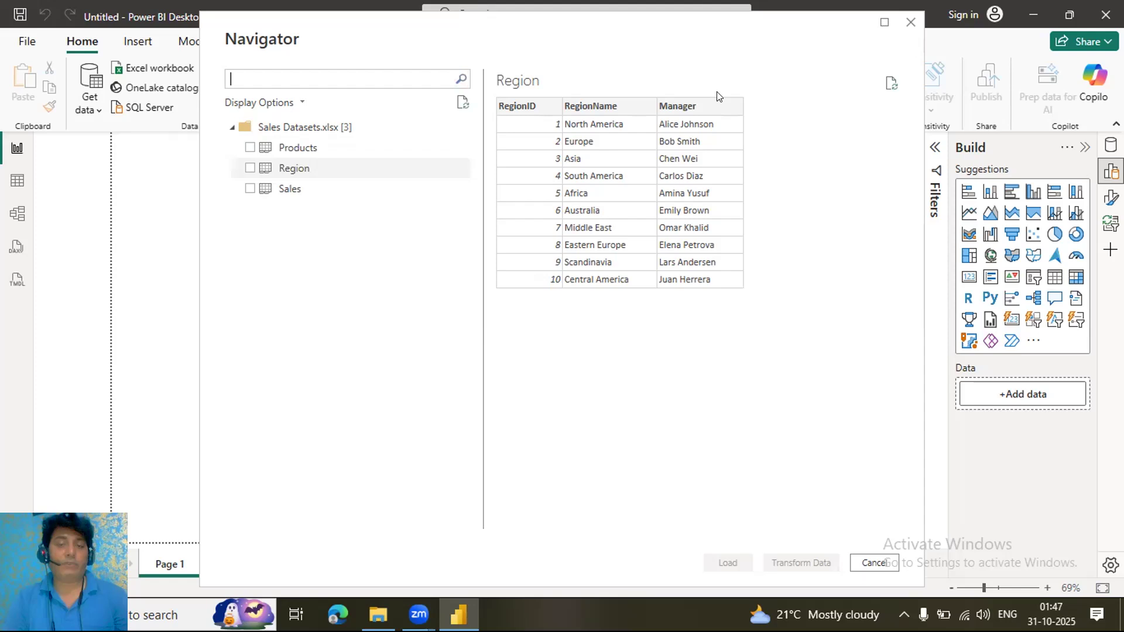
click(291, 188)
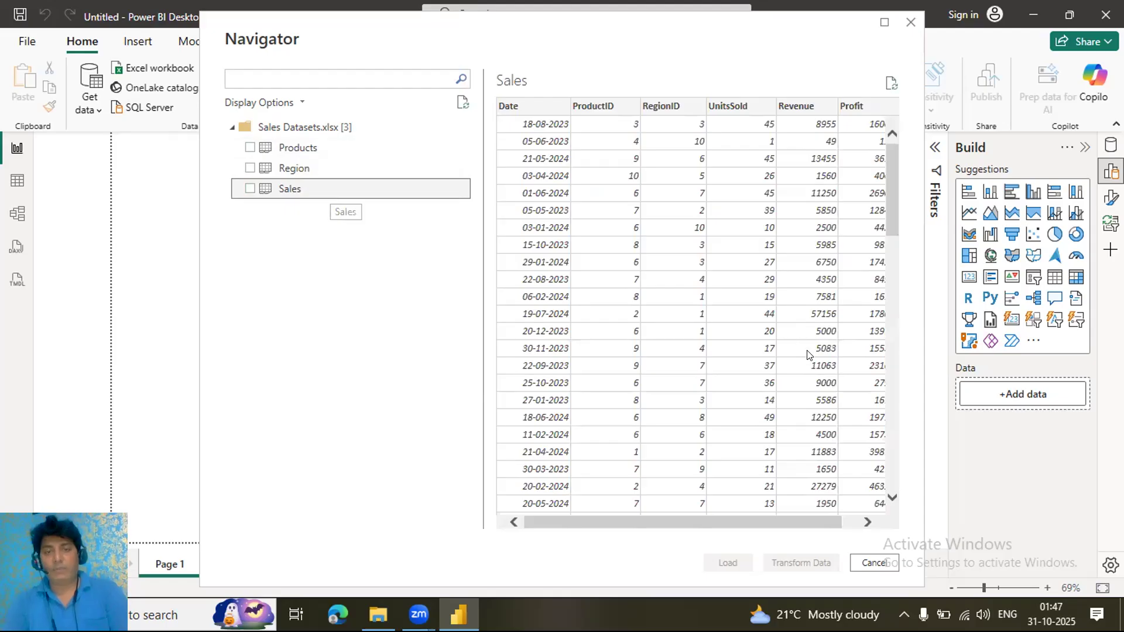
scroll(796, 430, down, 3)
scroll(799, 450, down, 10)
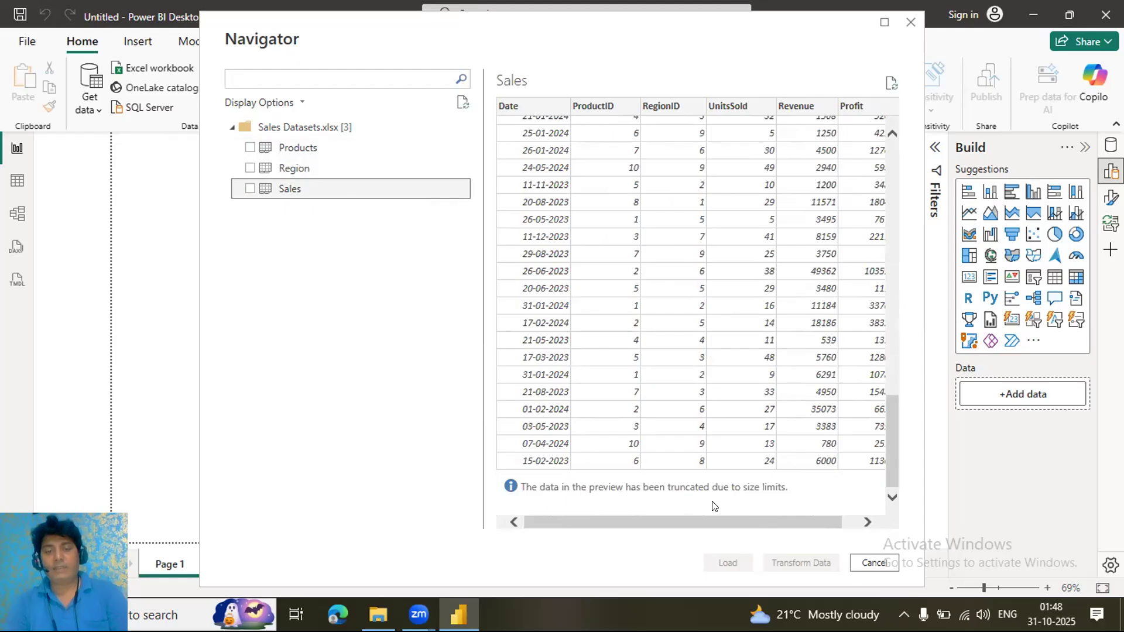
click(869, 522)
drag(871, 521, 525, 501)
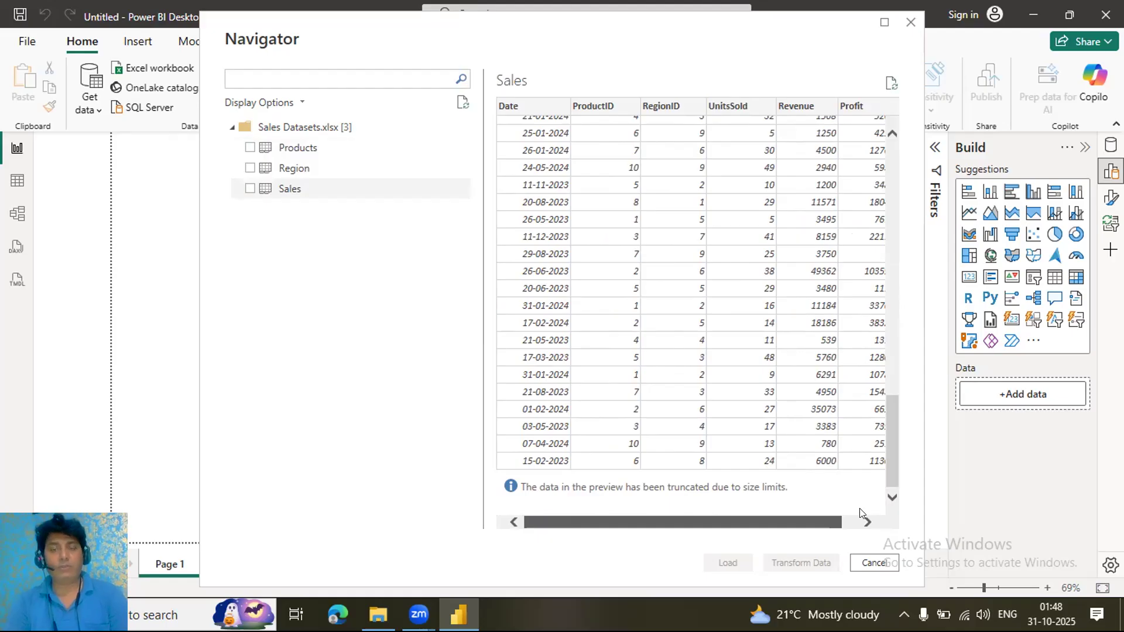
drag(860, 508, 567, 505)
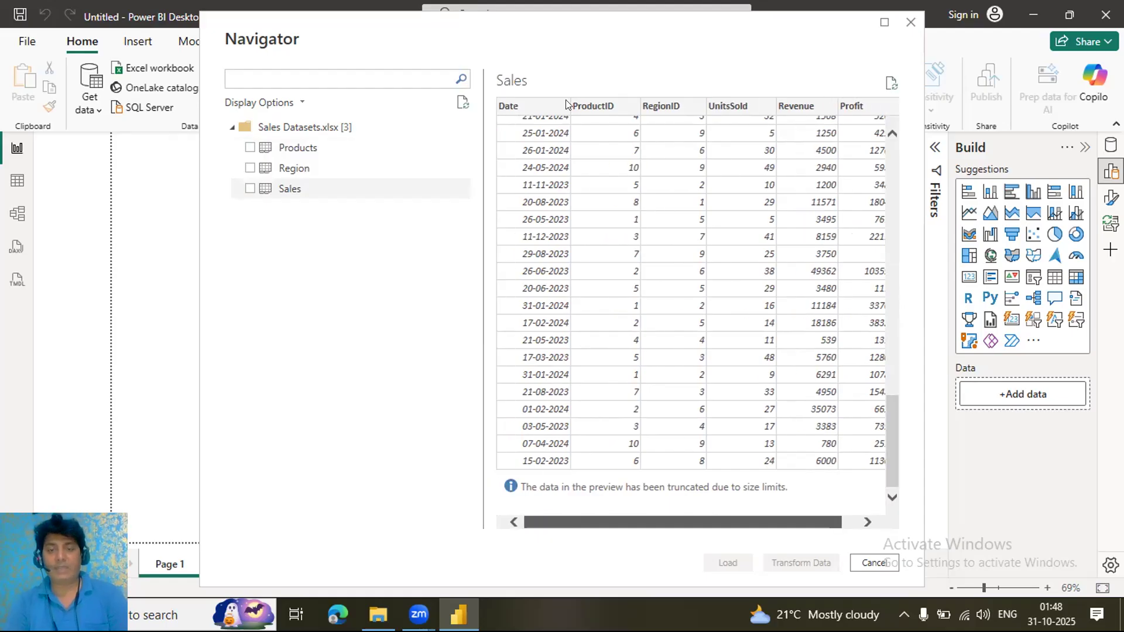
drag(565, 104, 612, 404)
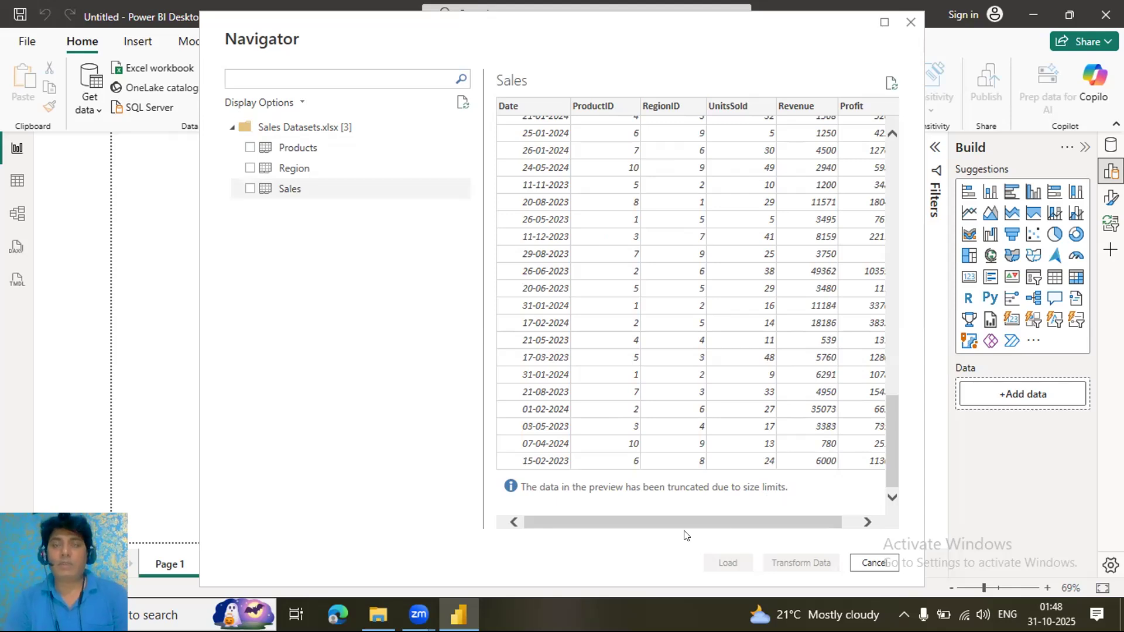
drag(645, 516, 916, 495)
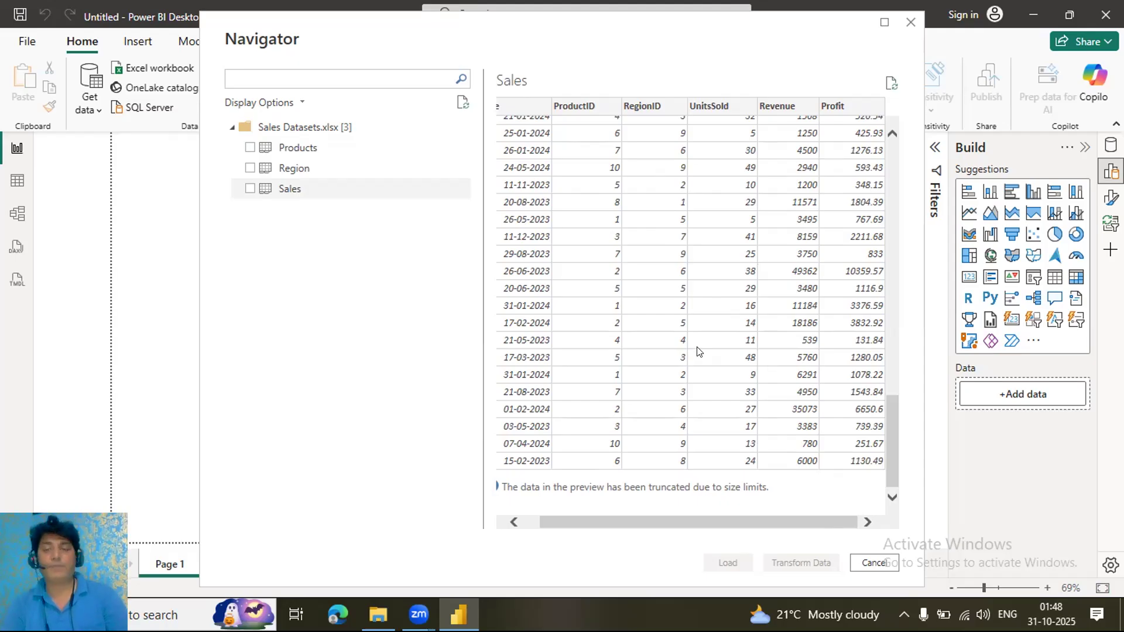
scroll(753, 392, up, 5)
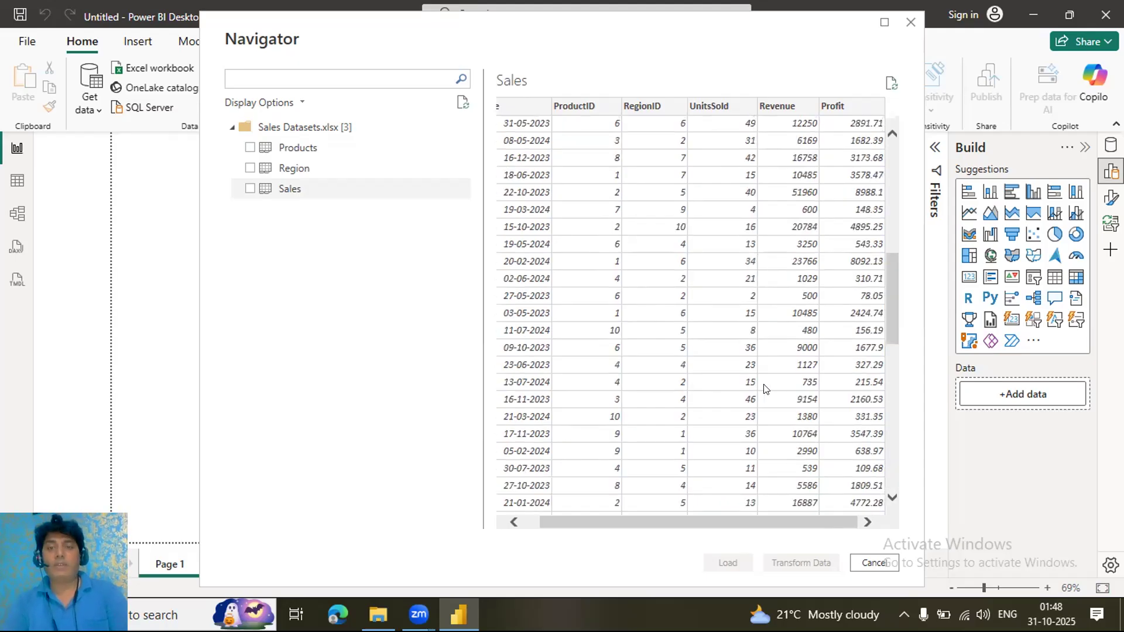
scroll(752, 389, up, 5)
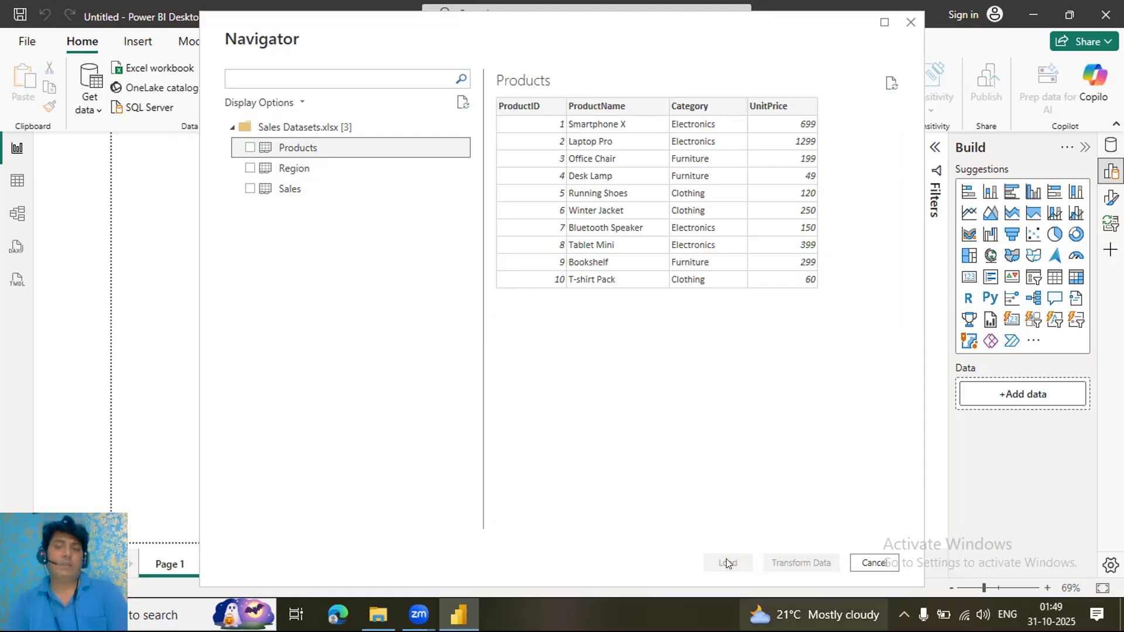
Select the Products, Region and Sales tables and load them into the report.
click(250, 146)
click(250, 168)
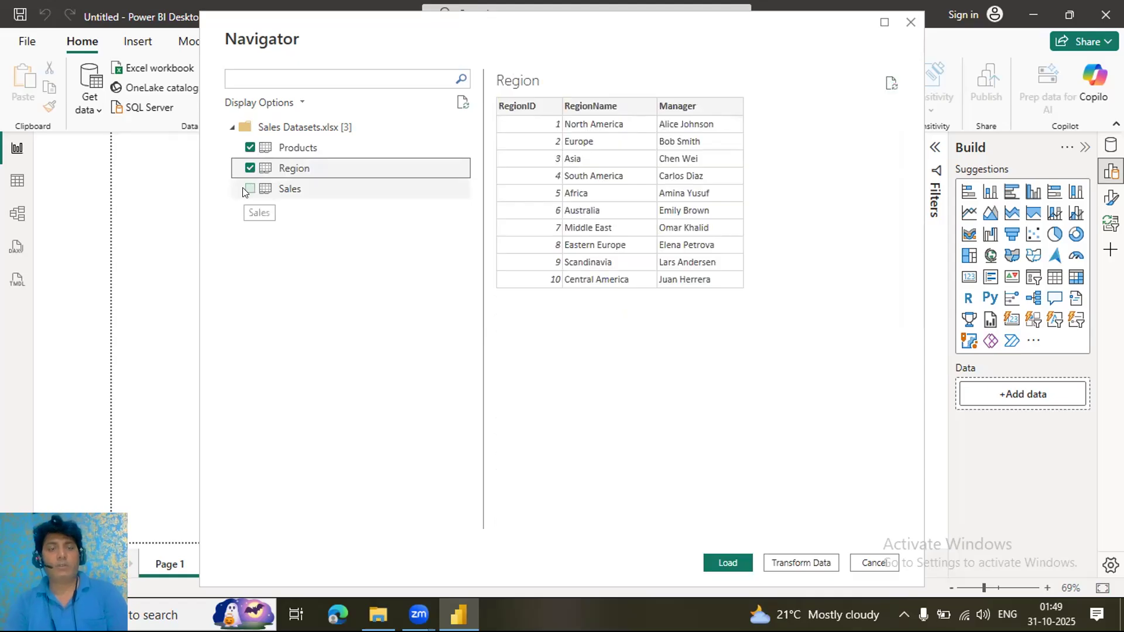
click(250, 188)
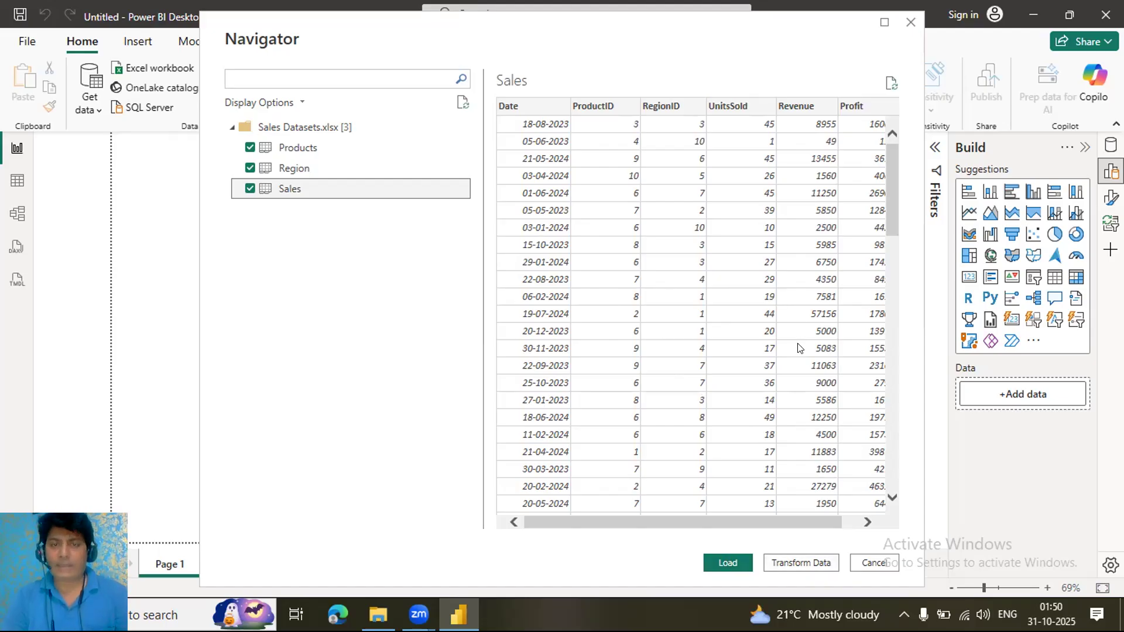
scroll(800, 349, down, 3)
scroll(800, 350, down, 5)
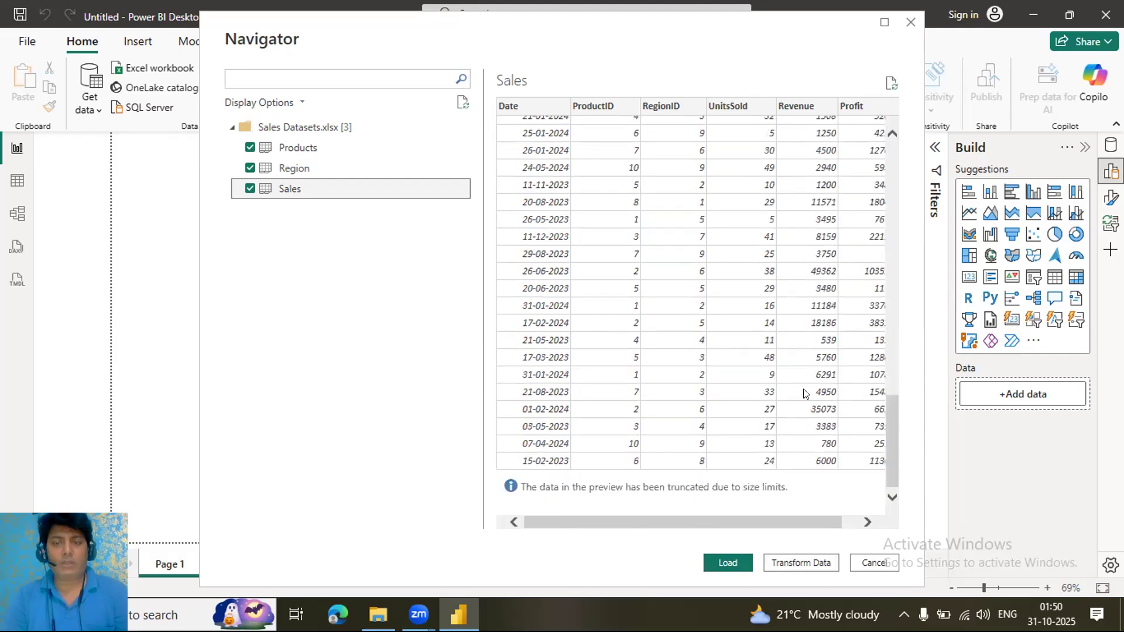
scroll(809, 393, up, 5)
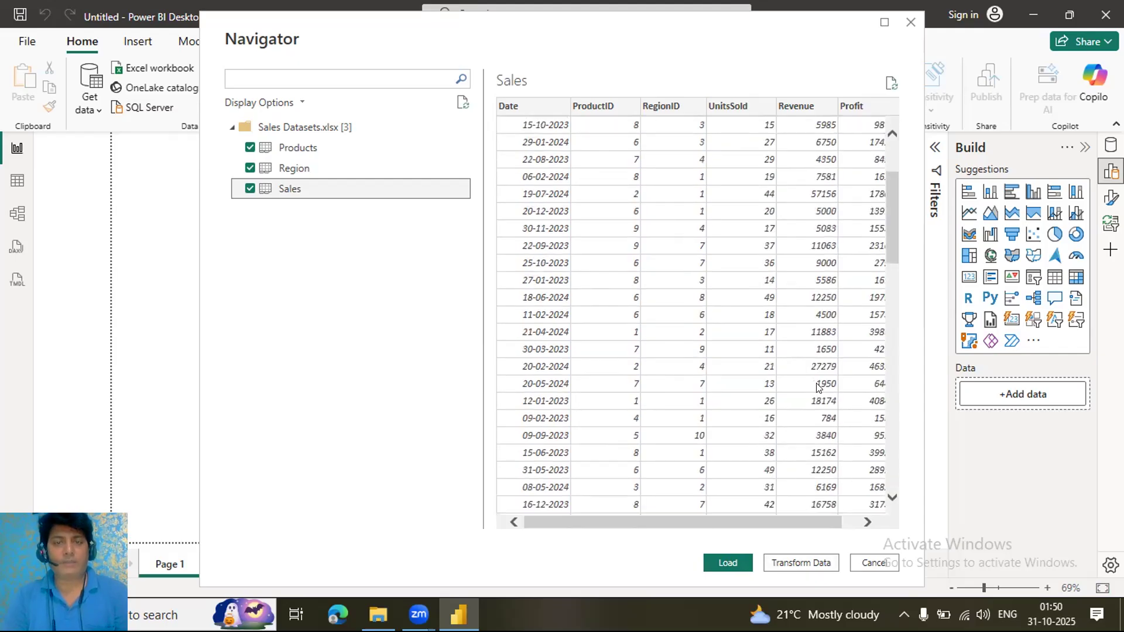
scroll(819, 383, up, 5)
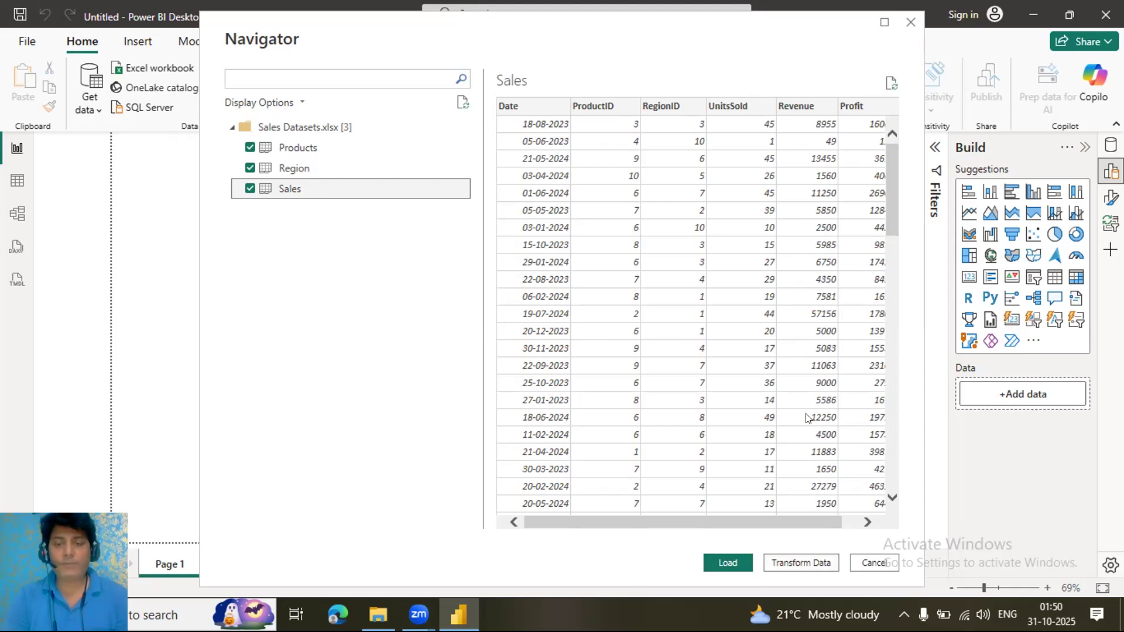
click(728, 564)
click(729, 564)
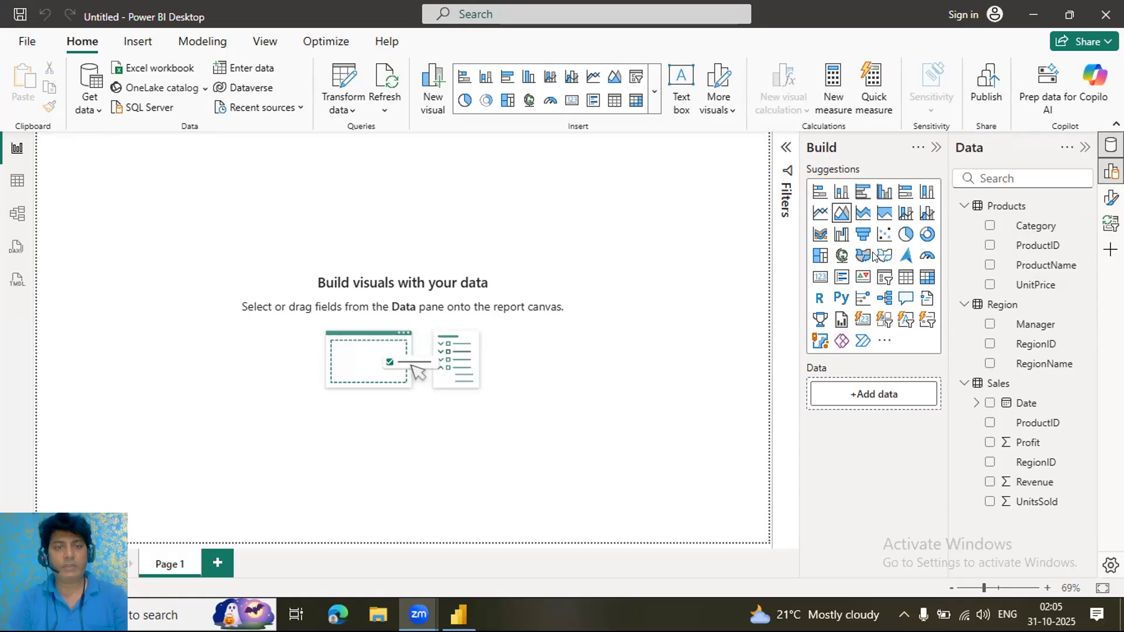
Examine the columns and rows of the loaded Products, Region and Sales tables in Table view.
click(13, 186)
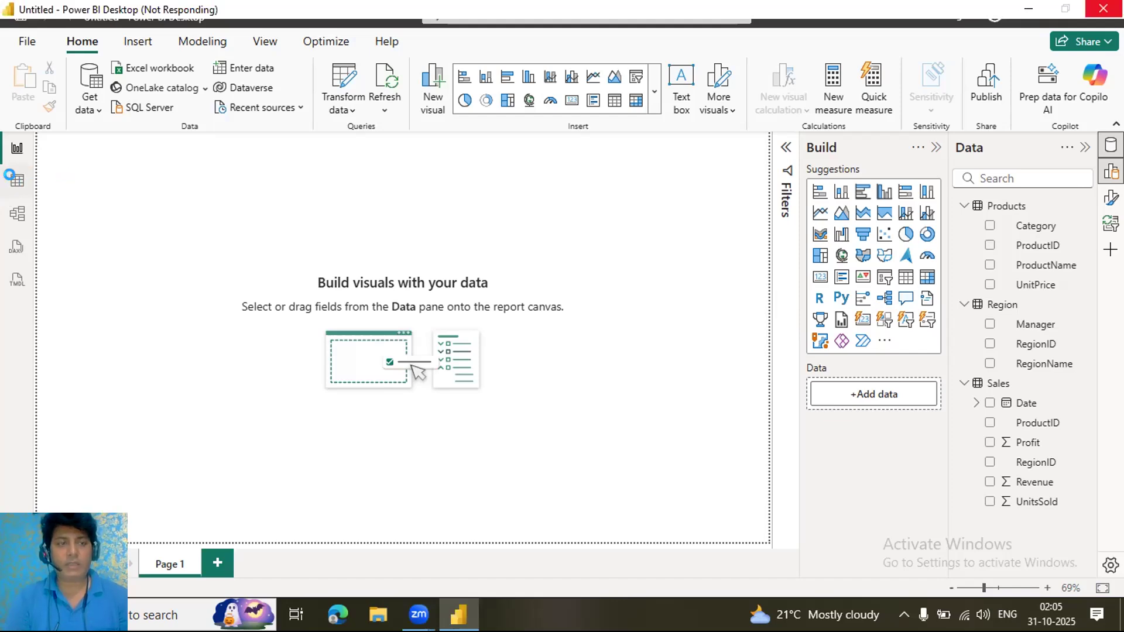
click(935, 581)
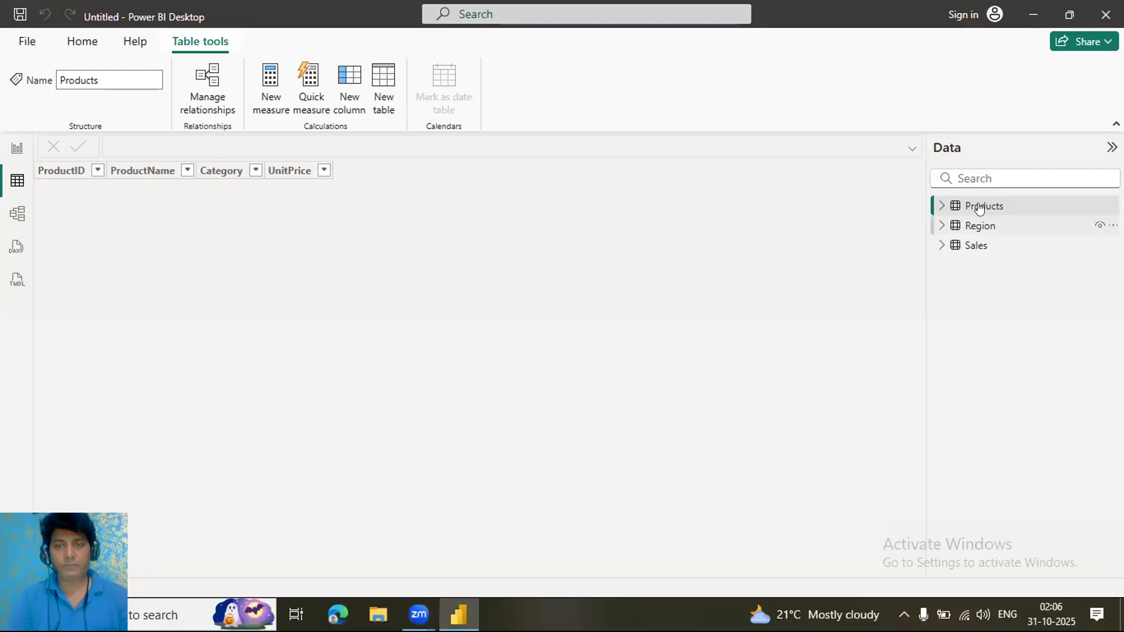
click(980, 209)
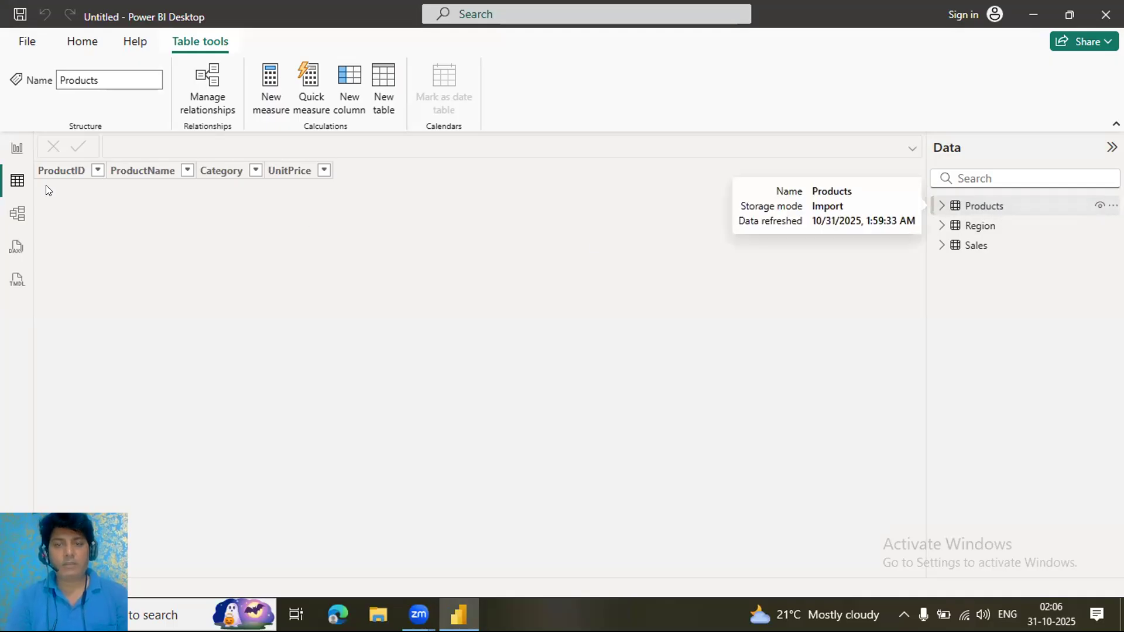
click(61, 174)
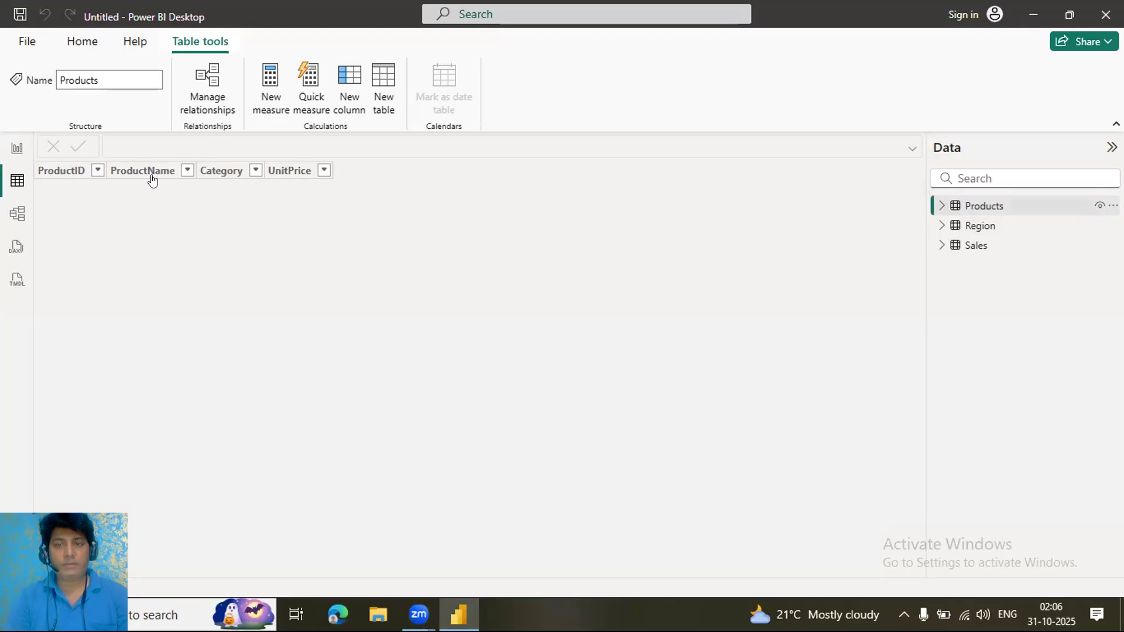
click(221, 172)
click(297, 176)
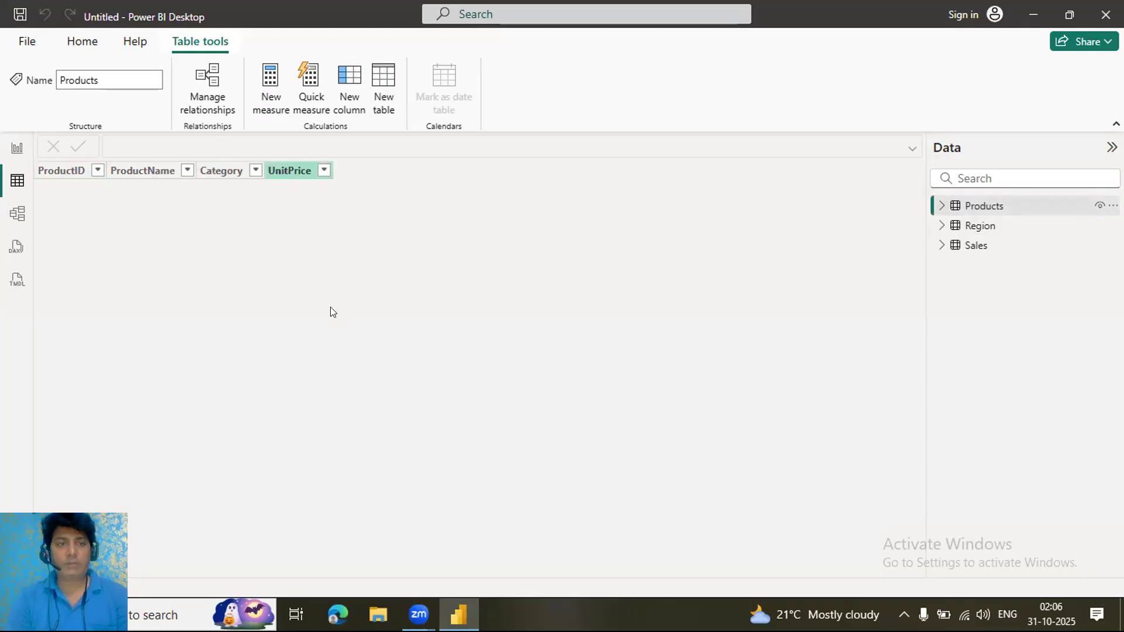
click(329, 308)
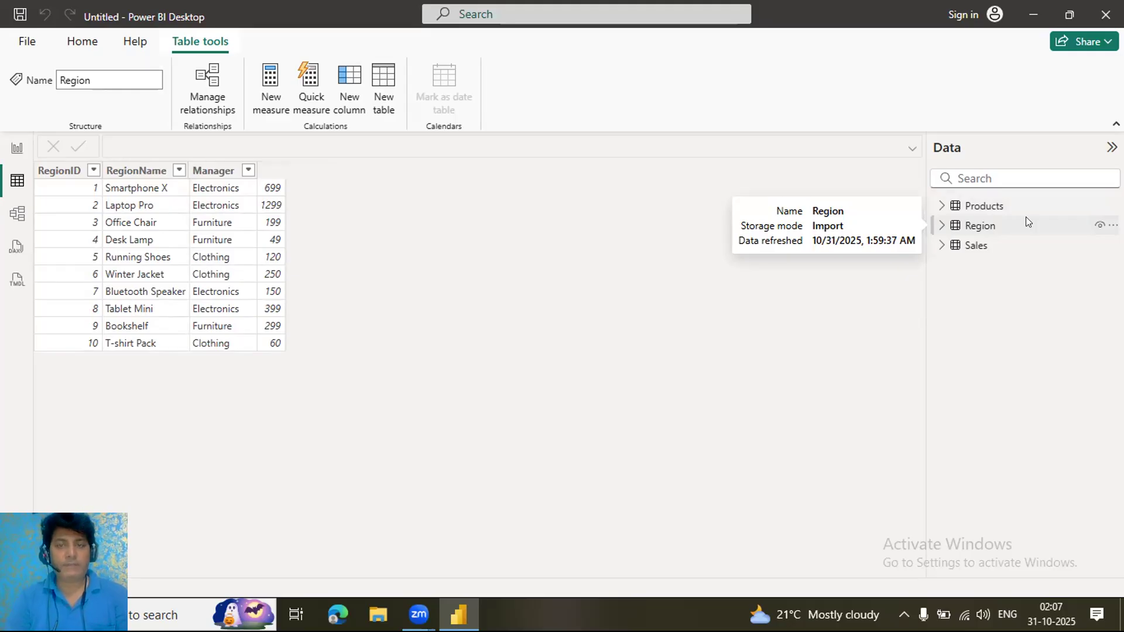
click(982, 245)
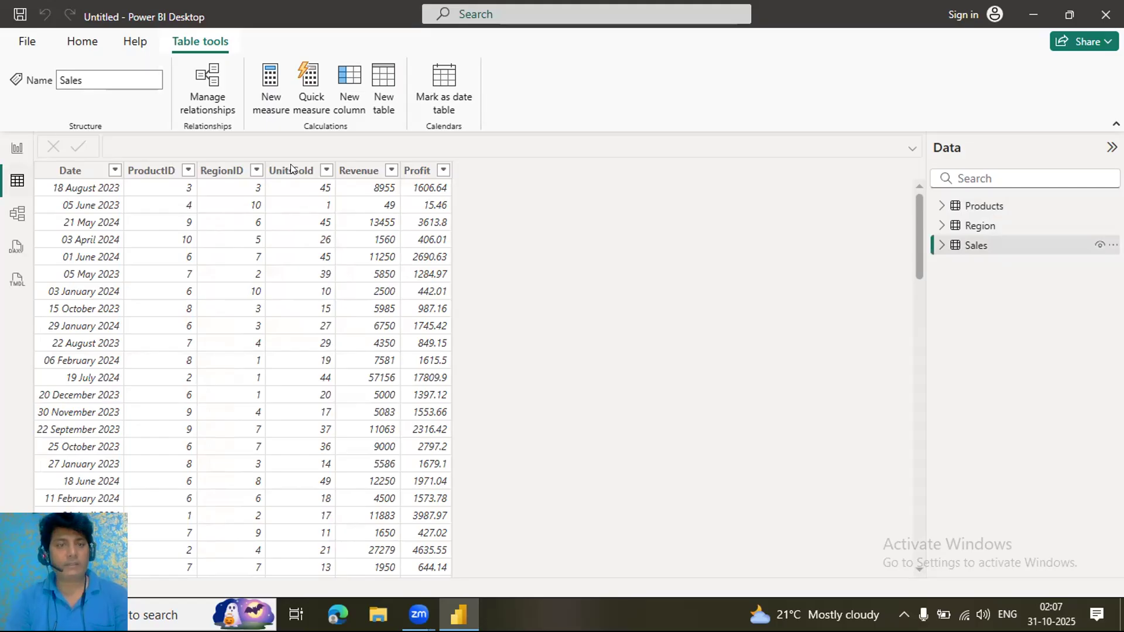
click(161, 173)
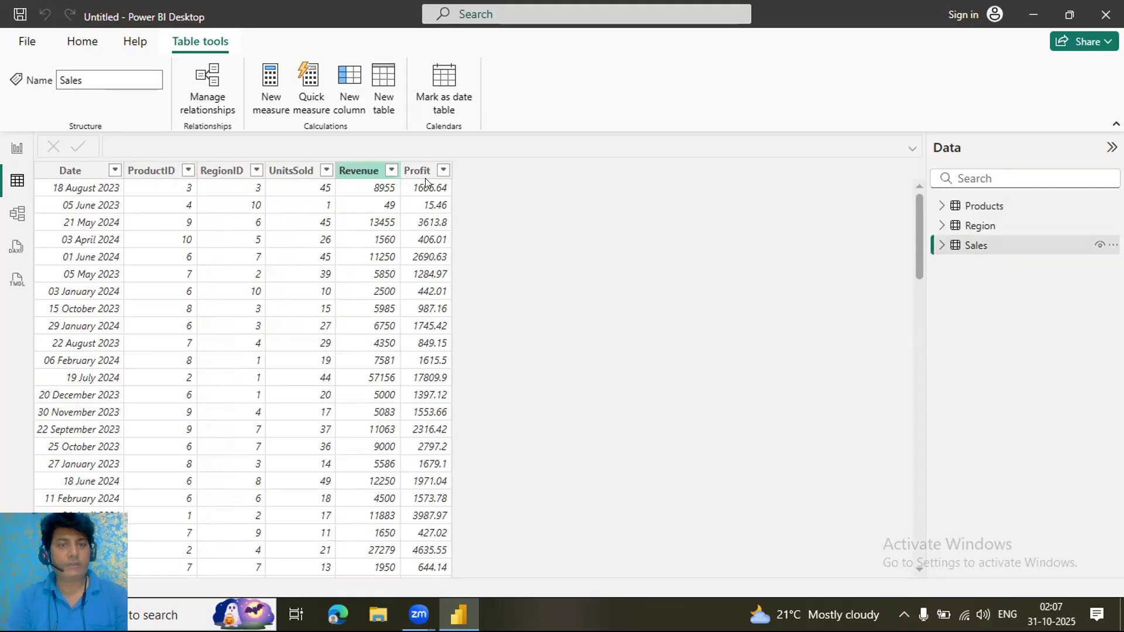
Show the data model with the Properties and Data panes collapsed and examine the relationships between Region, Sales and Products.
click(18, 218)
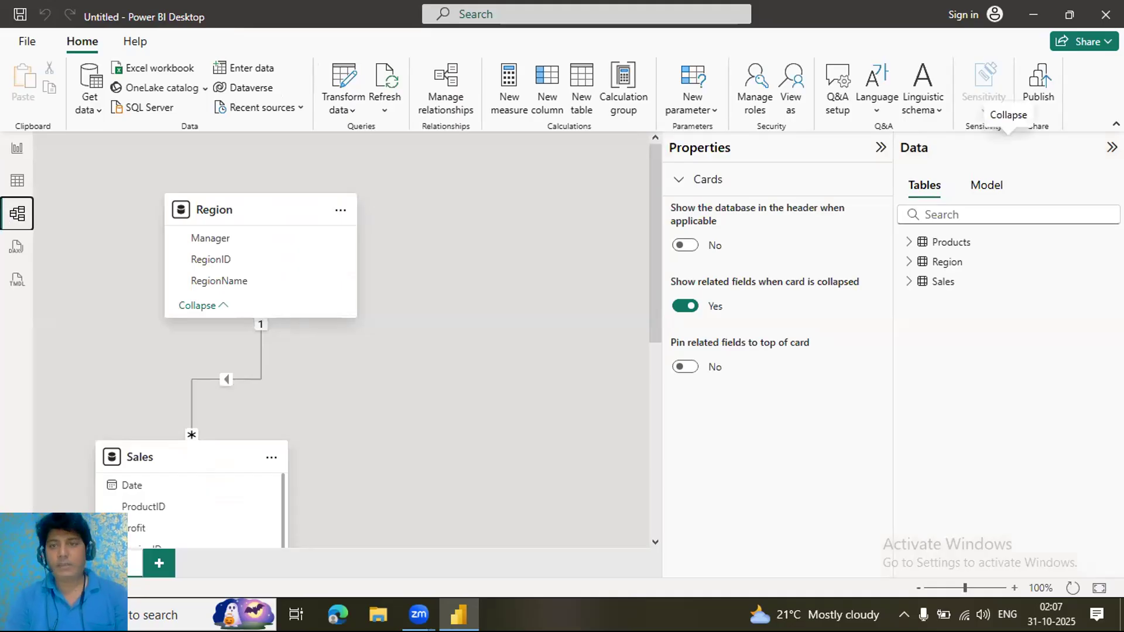
click(1077, 152)
click(1077, 152)
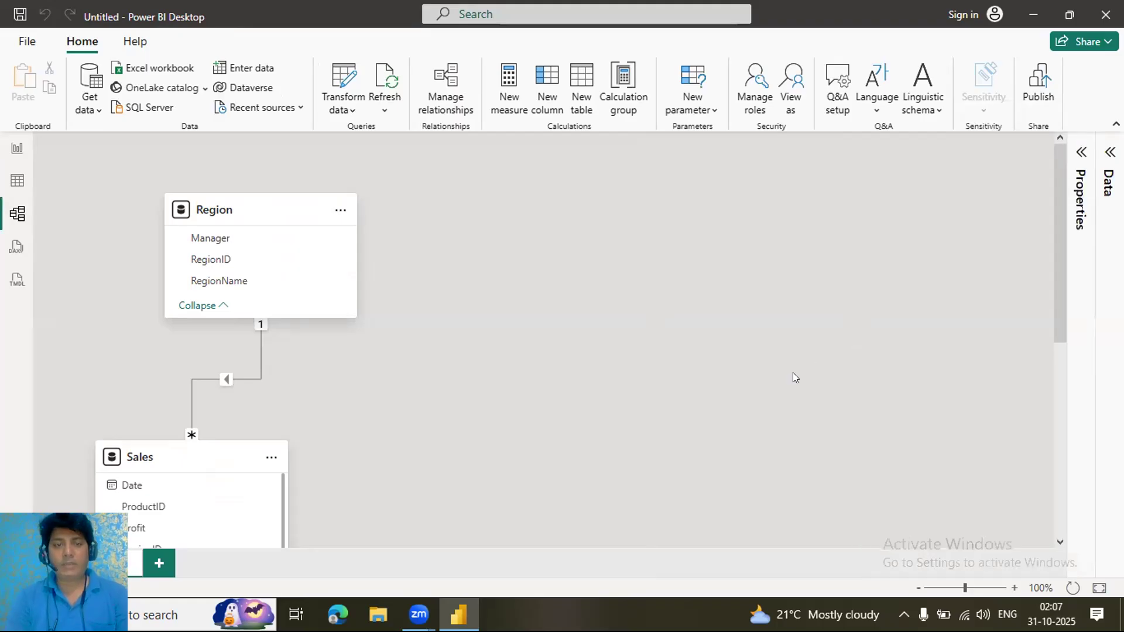
scroll(321, 441, down, 3)
scroll(318, 422, down, 2)
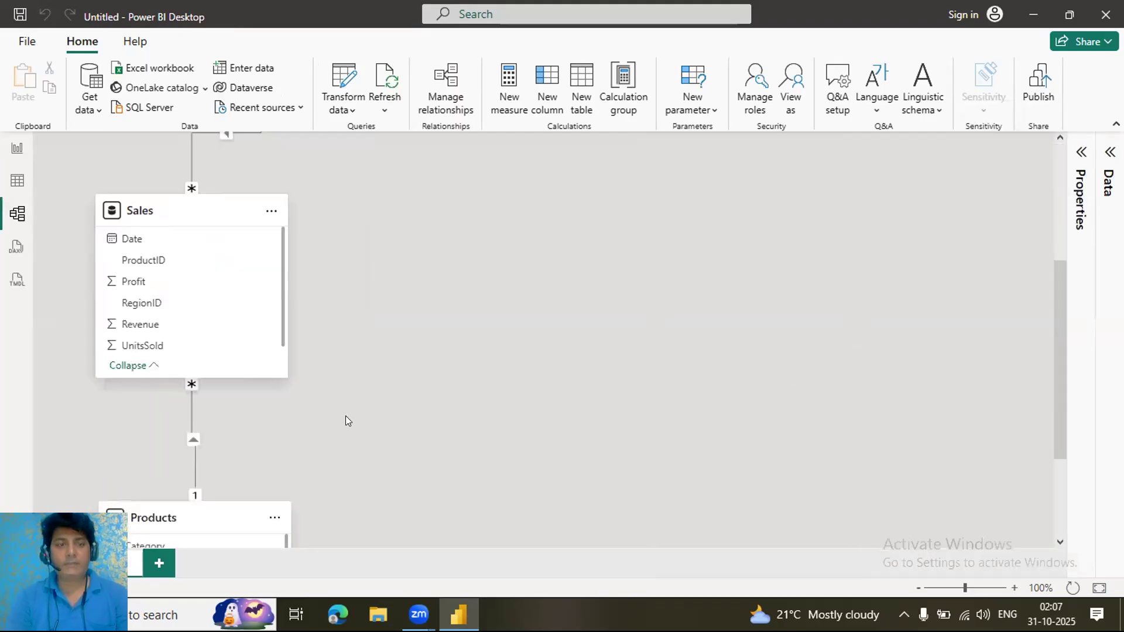
Rearrange the model diagram so the Sales table sits beside Region and Products sits on the other side of Sales.
scroll(345, 417, down, 2)
scroll(239, 358, down, 1)
drag(550, 250, 752, 234)
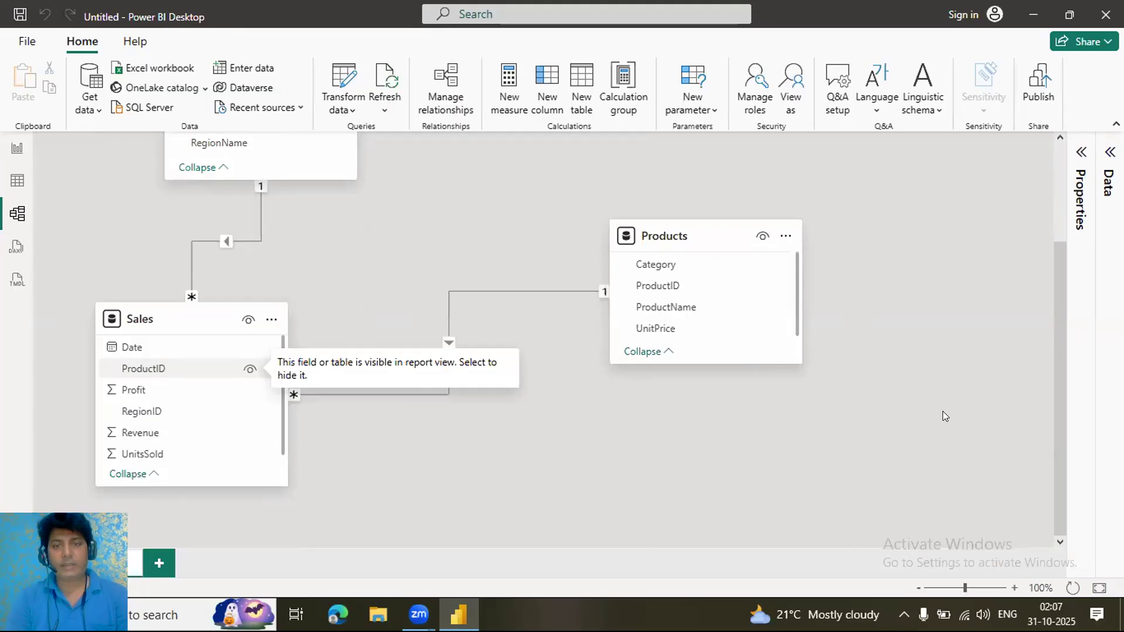
scroll(945, 416, up, 1)
scroll(175, 409, up, 5)
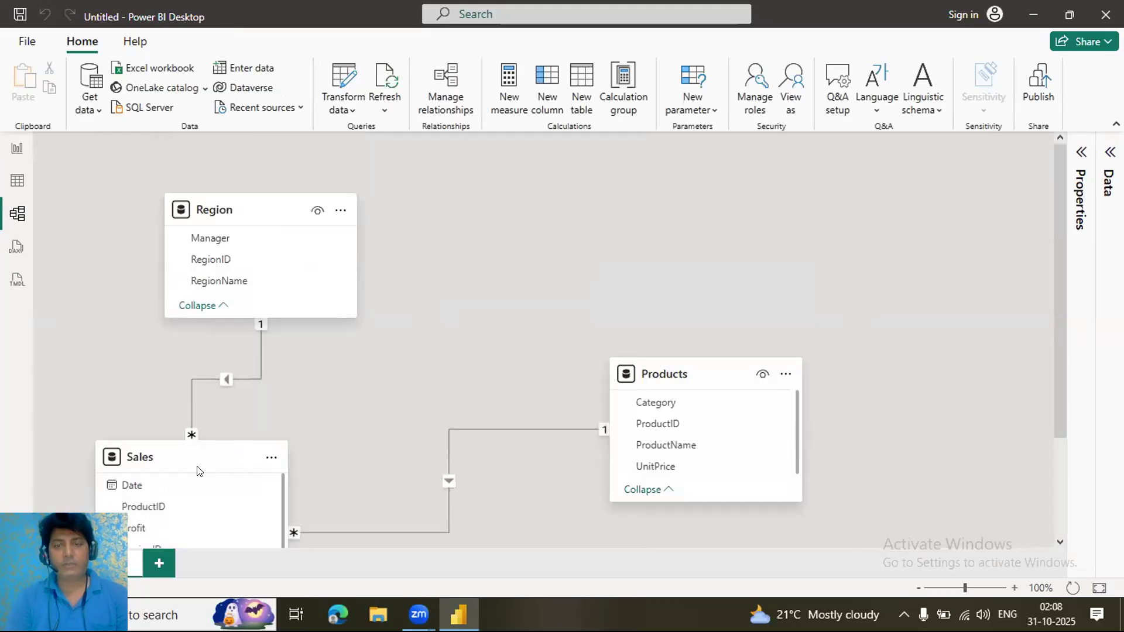
drag(213, 456, 382, 413)
drag(527, 266, 497, 193)
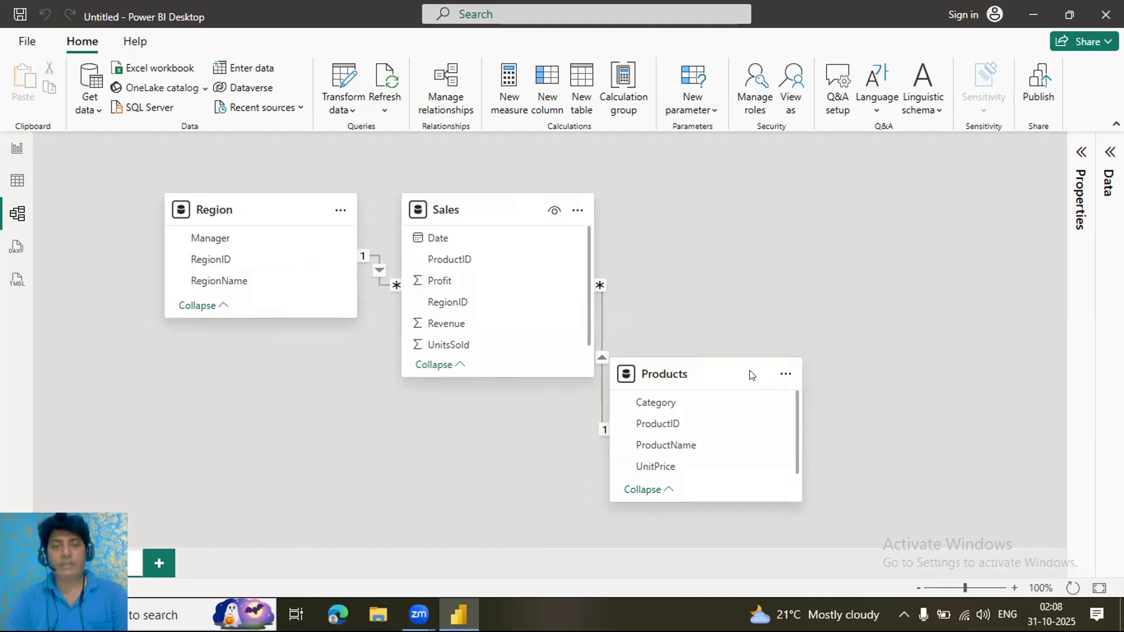
mouse_move(738, 373)
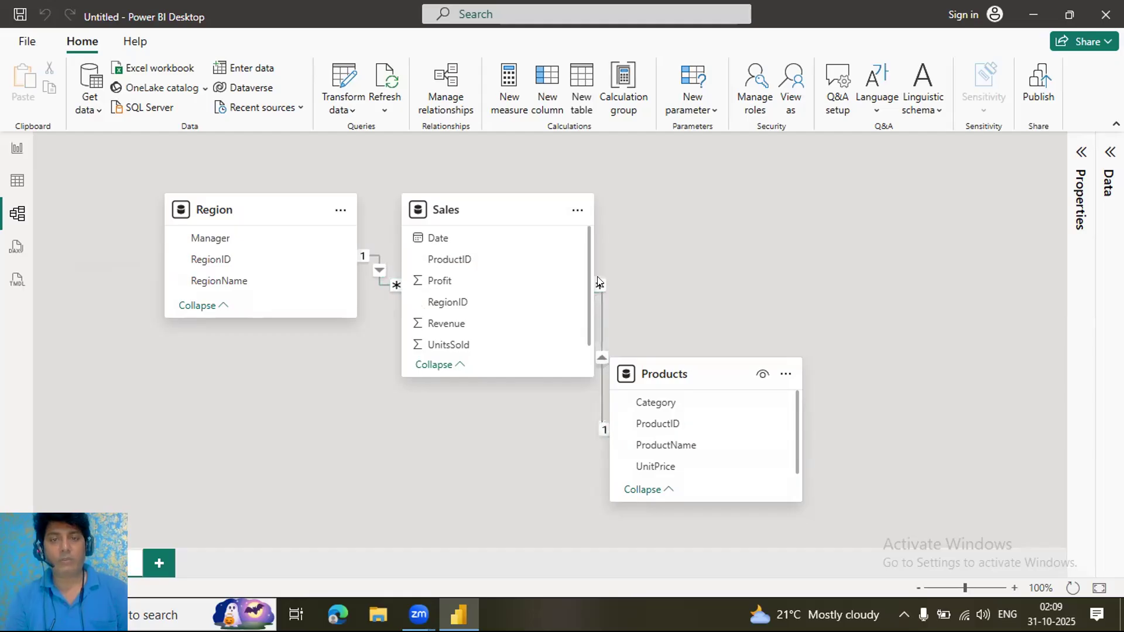
Expand the Properties and Data panes to view the card settings and table list, and collapse both panes again.
click(1080, 154)
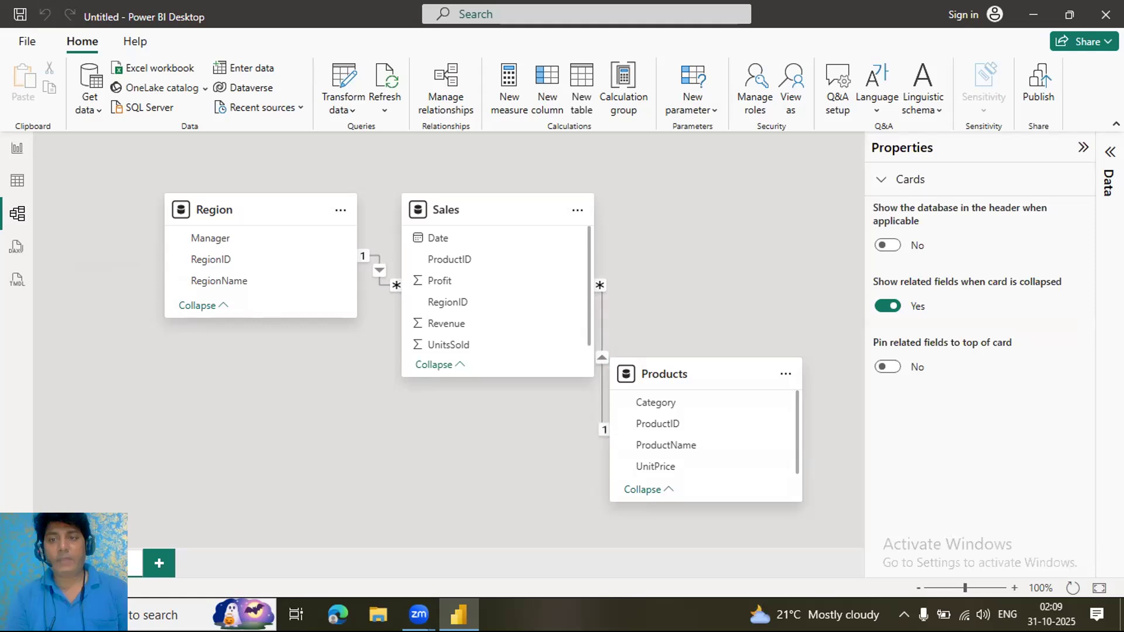
click(1110, 152)
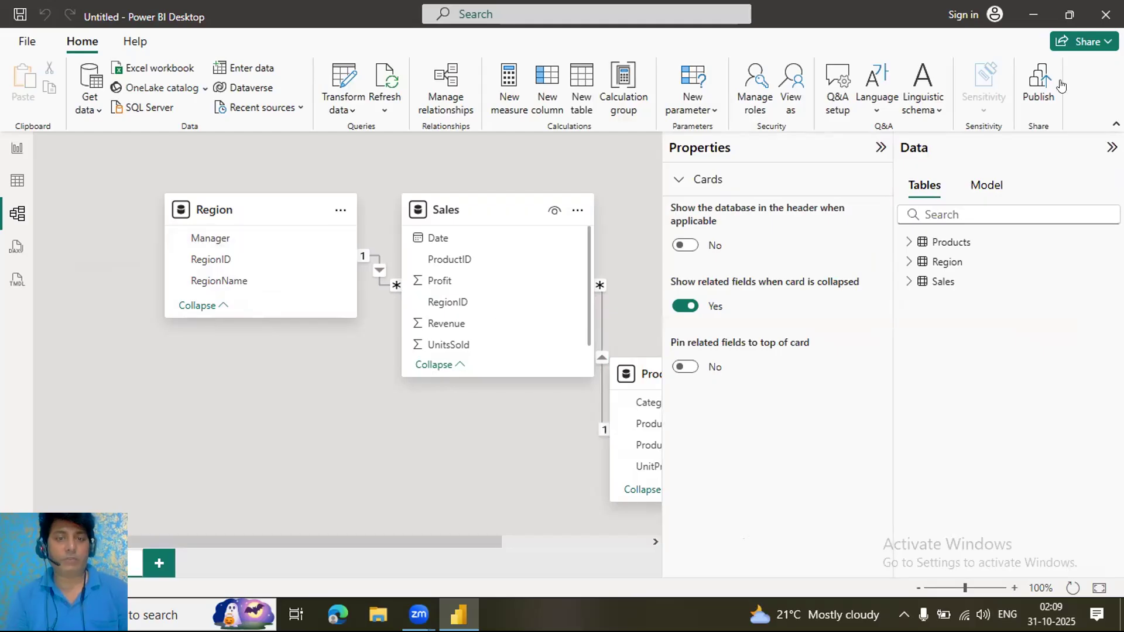
click(880, 148)
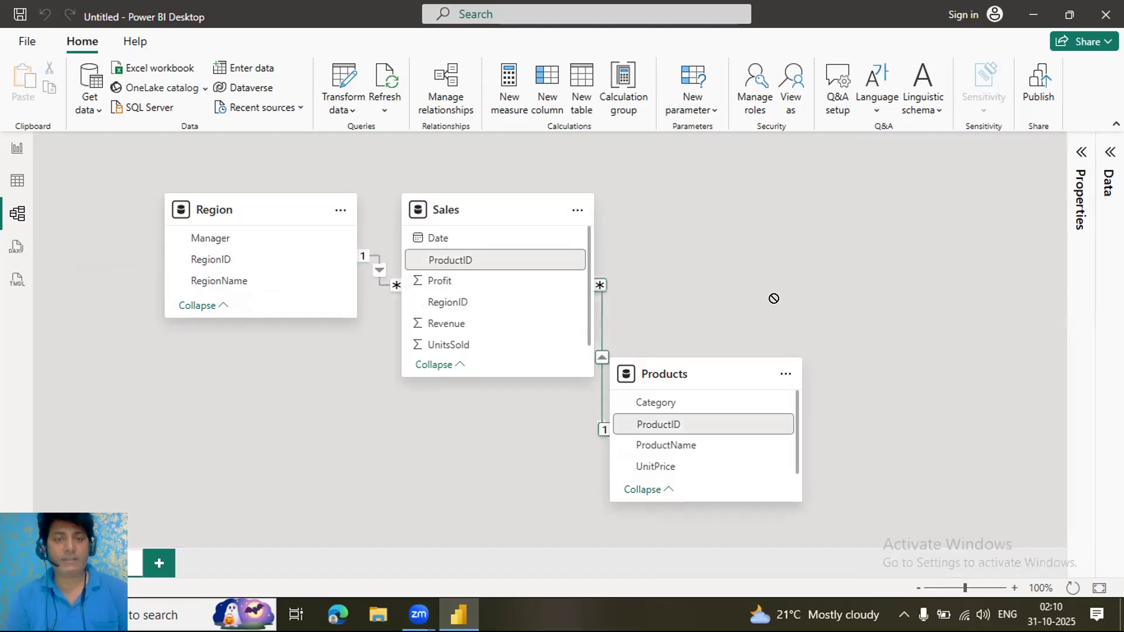
Move the Products table up beside Sales and review the cardinality and cross-filter direction of both relationships in Manage relationships.
drag(711, 368, 786, 263)
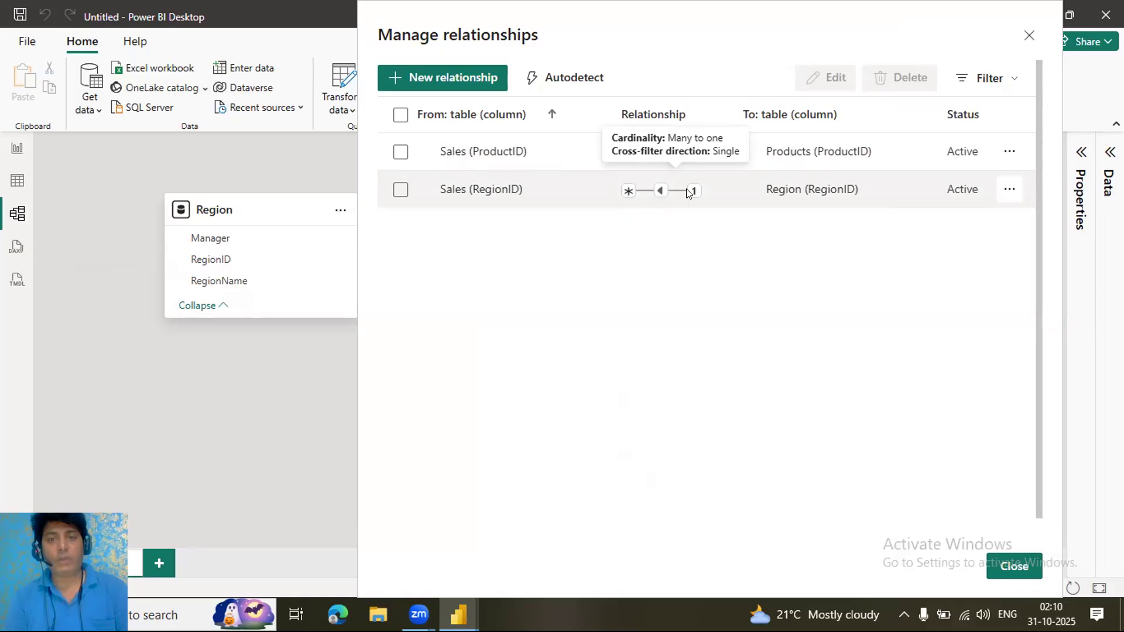
mouse_move(673, 151)
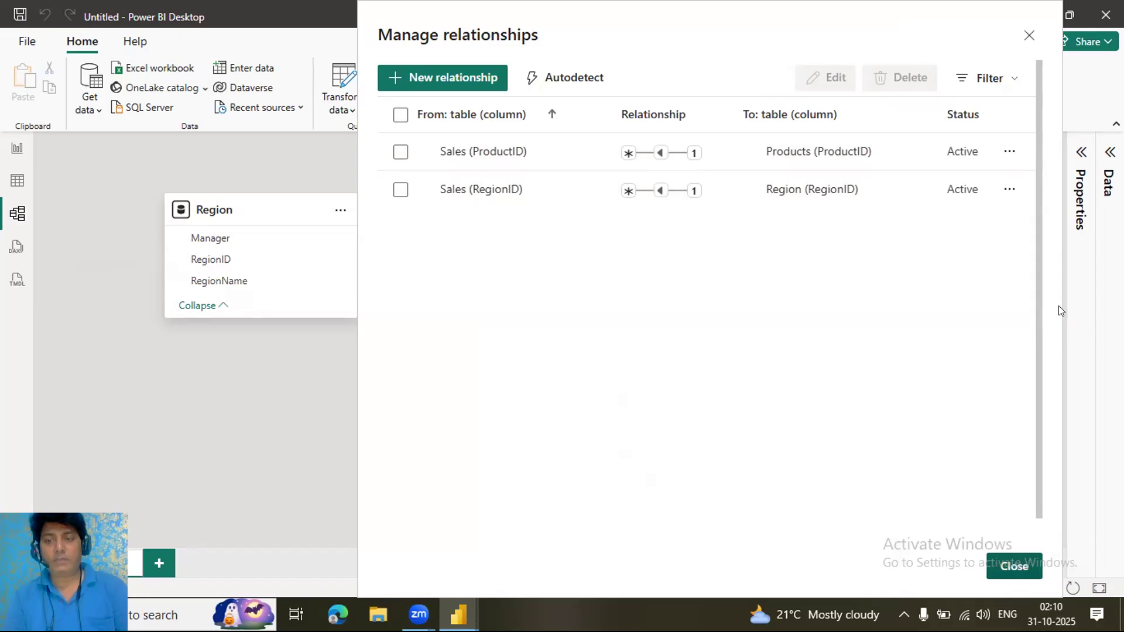
click(1029, 36)
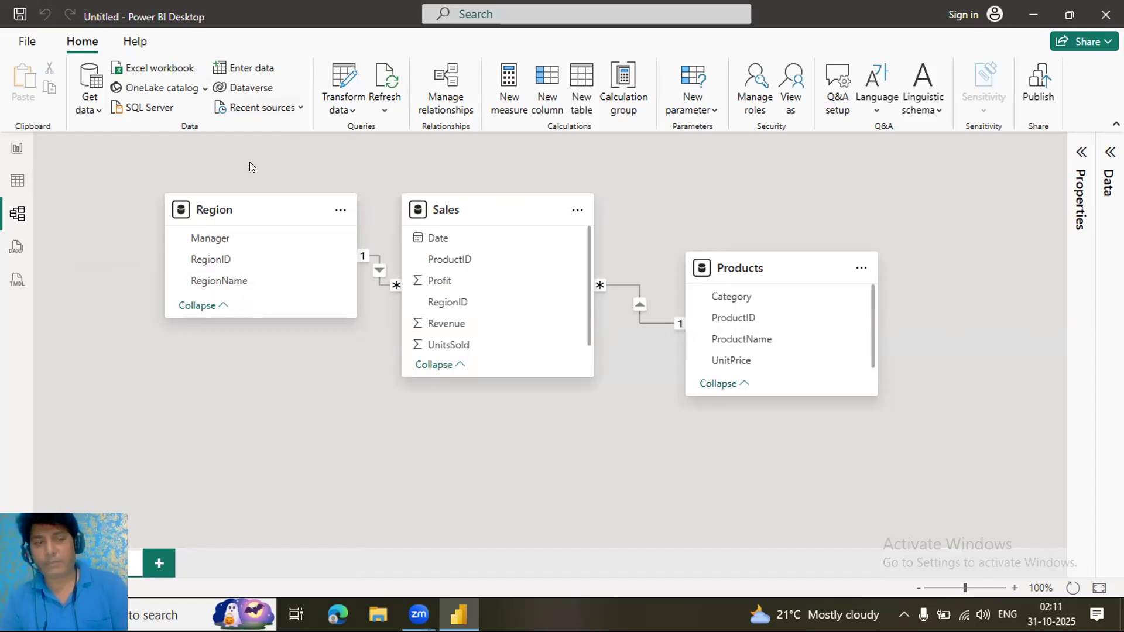
Compare the Sales rows in Table view, the blank canvas in Report view and the related tables in Model view.
click(17, 180)
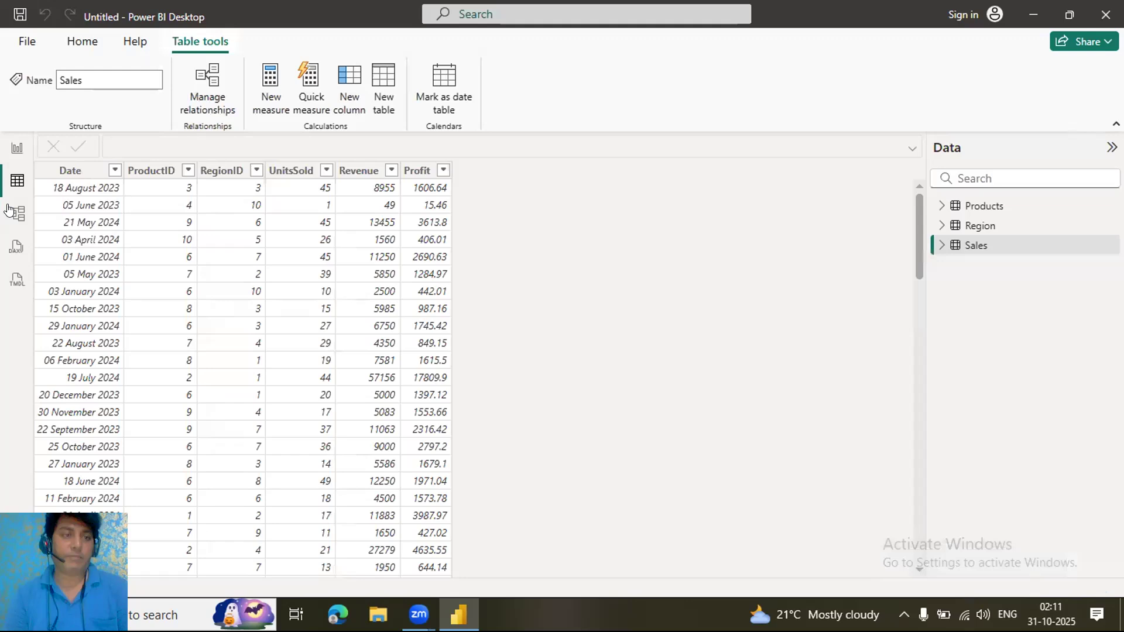
click(17, 148)
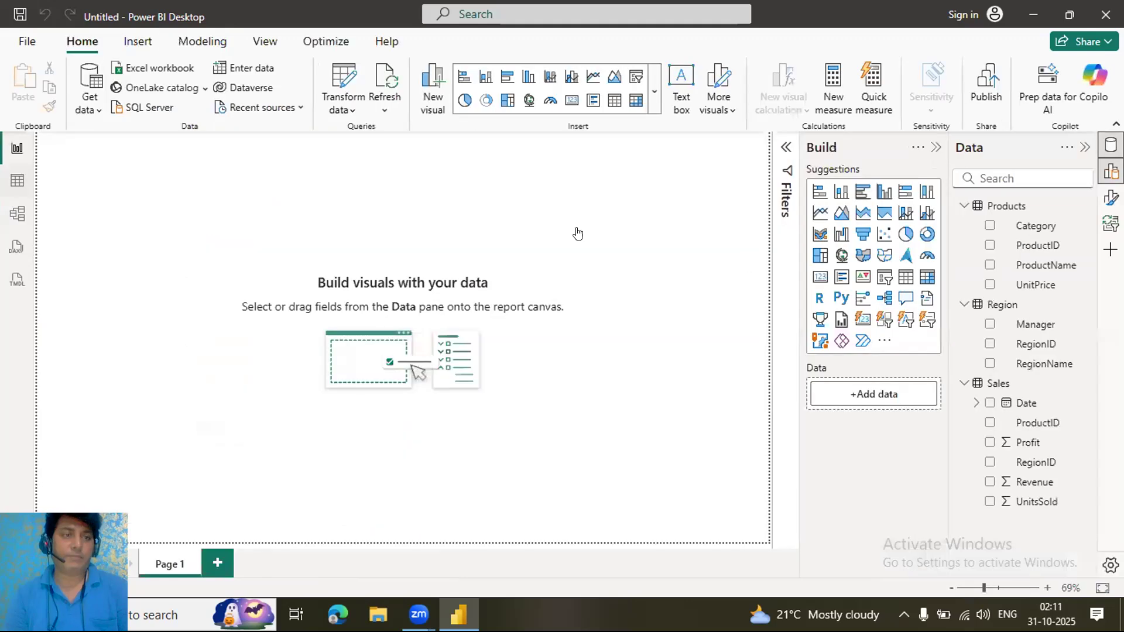
click(17, 213)
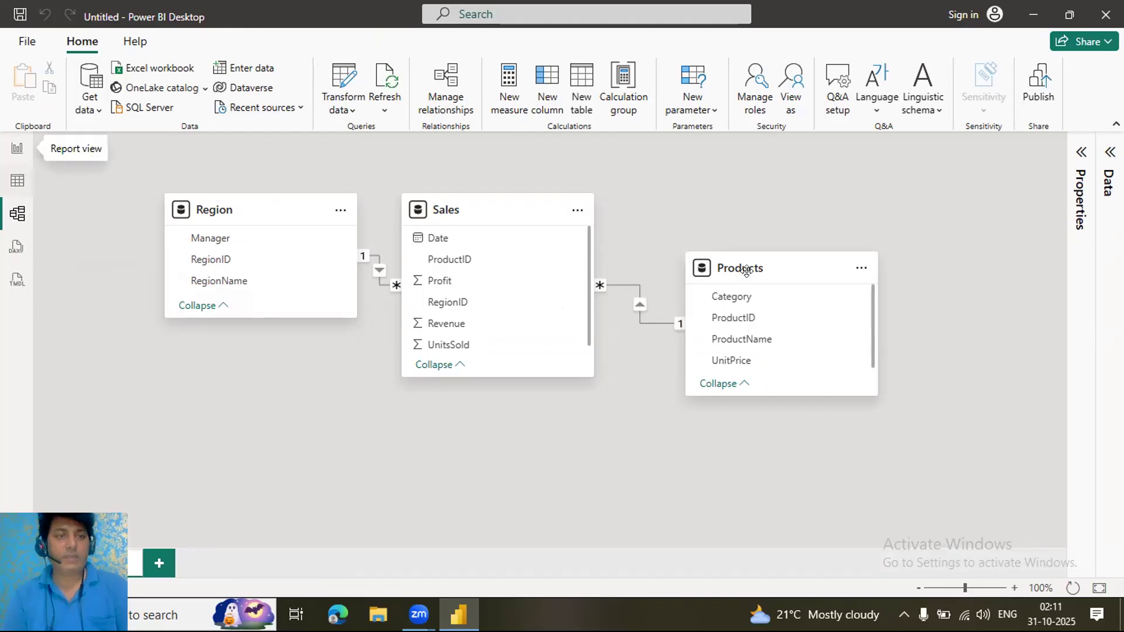
click(16, 183)
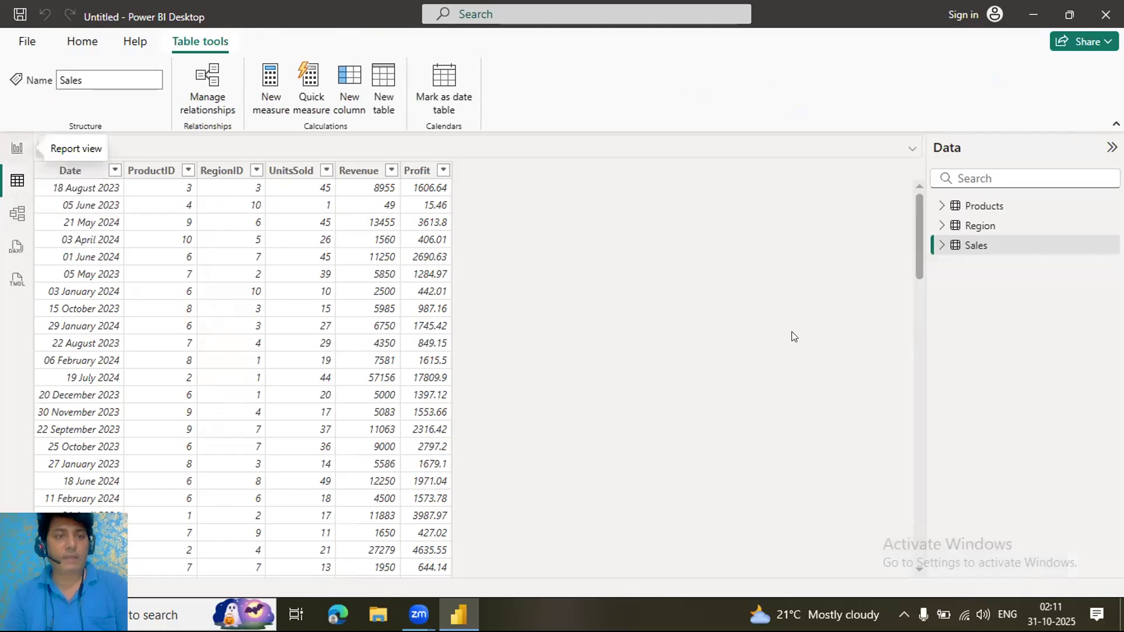
click(17, 148)
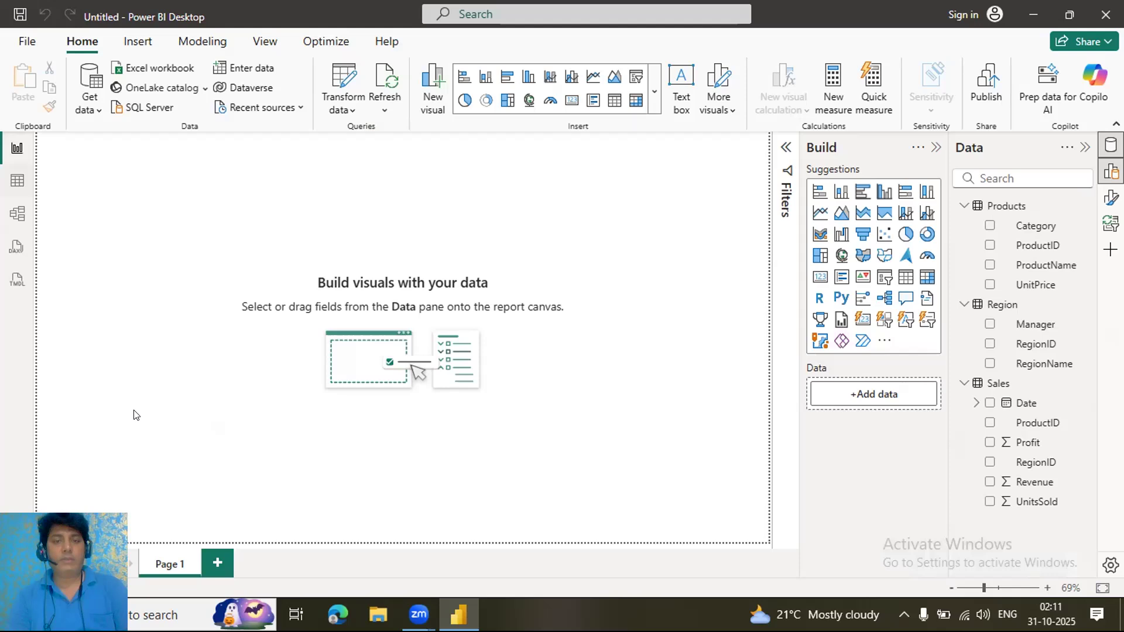
click(17, 180)
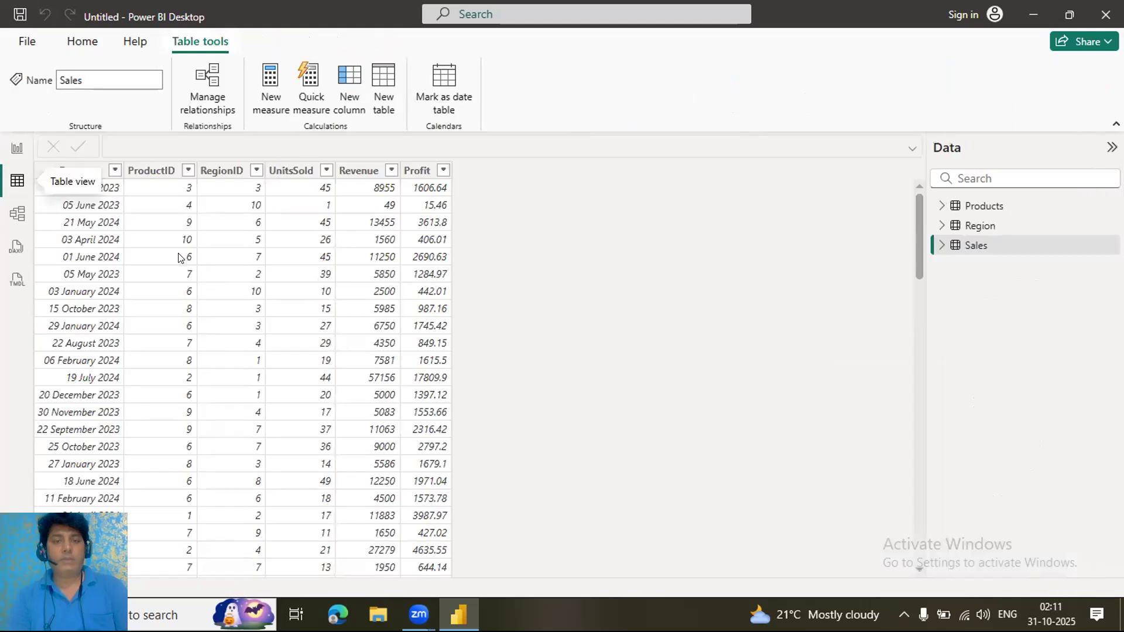
click(12, 219)
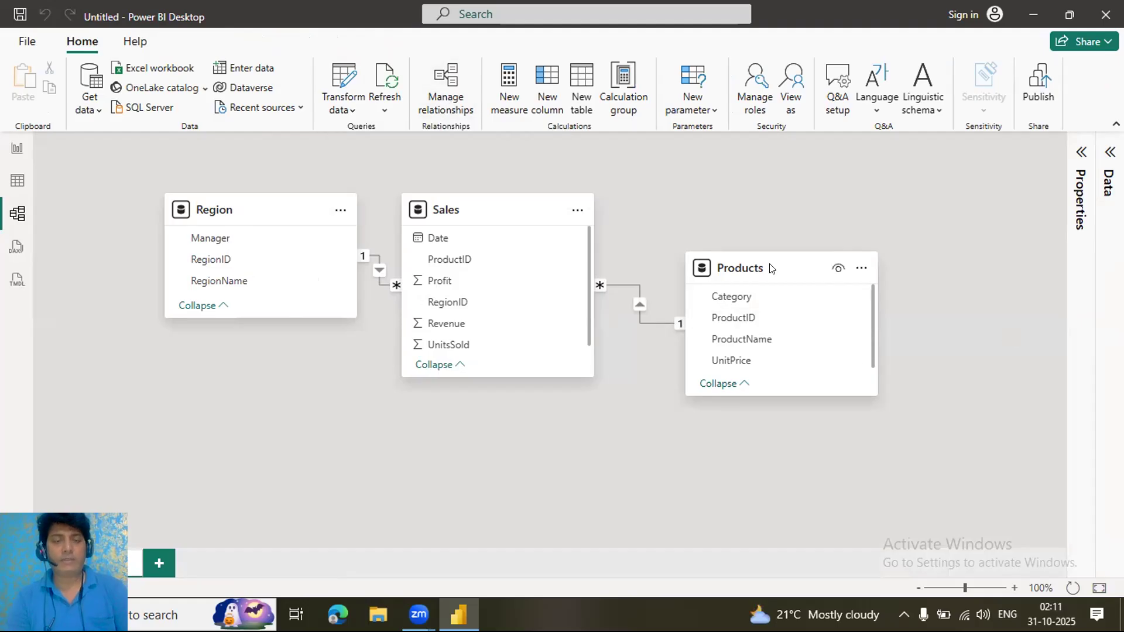
Add an empty clustered bar chart to Page 1 in Report view and convert it to a clustered column chart.
click(17, 151)
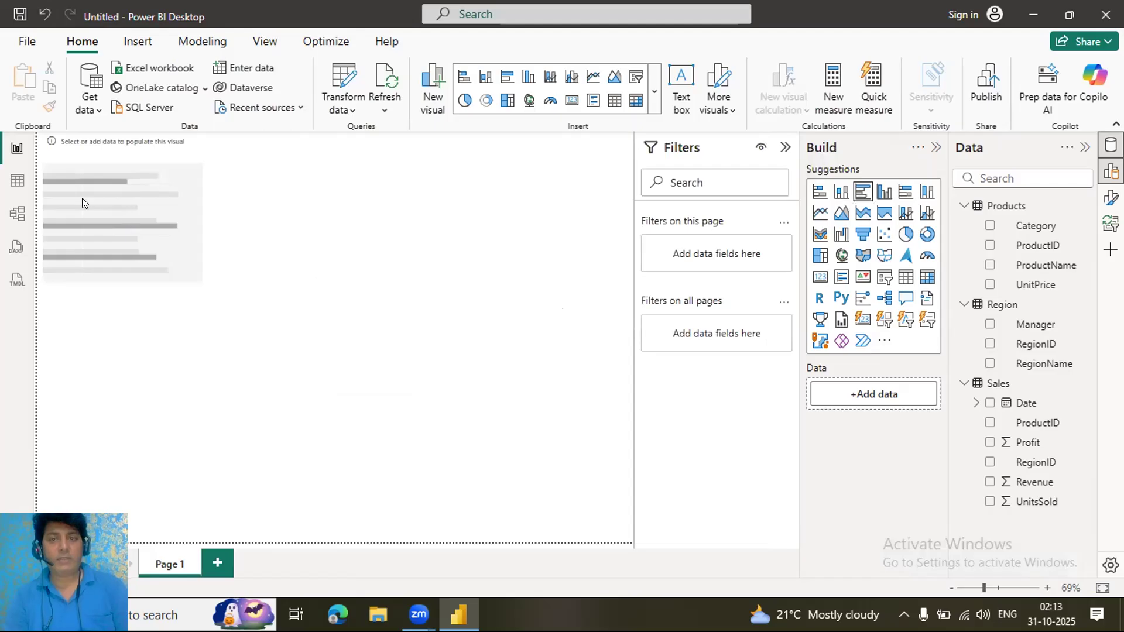
scroll(82, 197, down, 2)
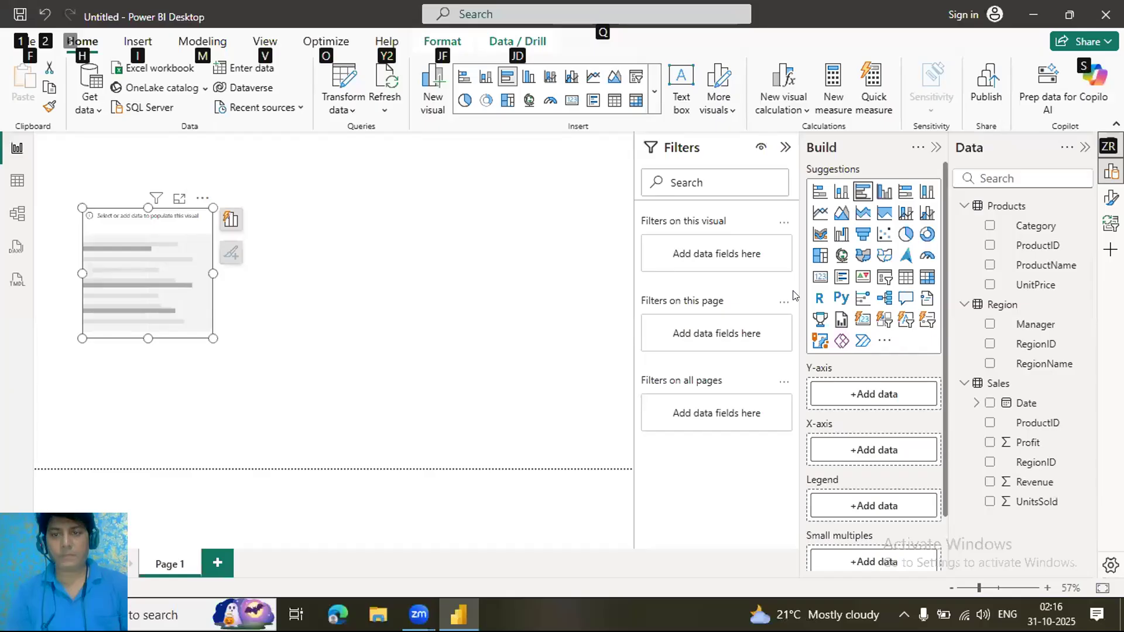
click(184, 250)
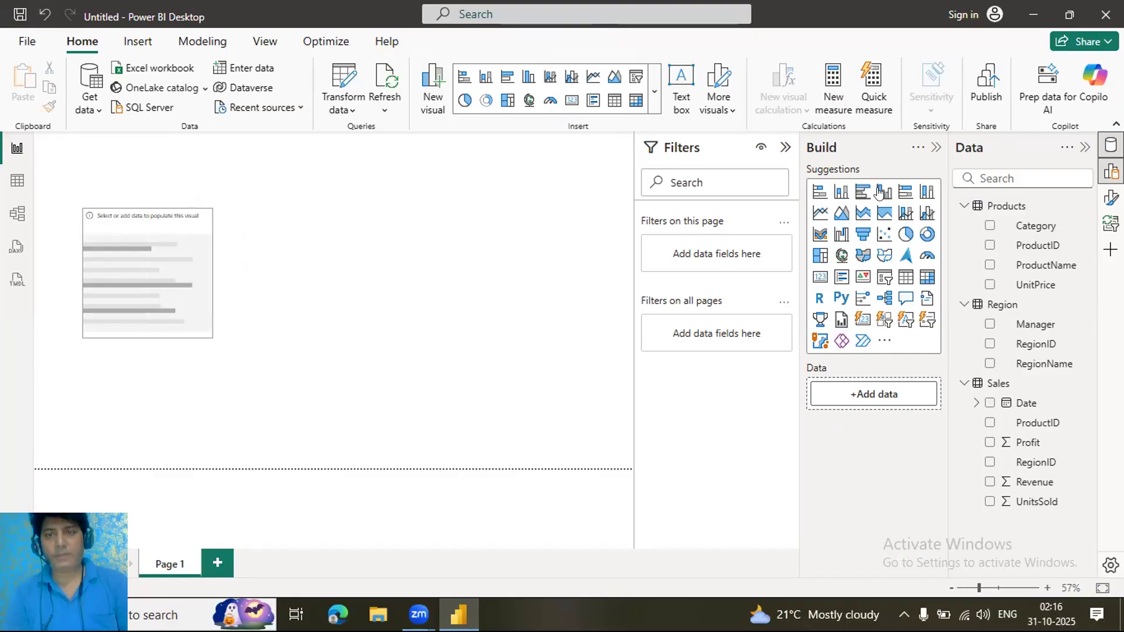
click(887, 191)
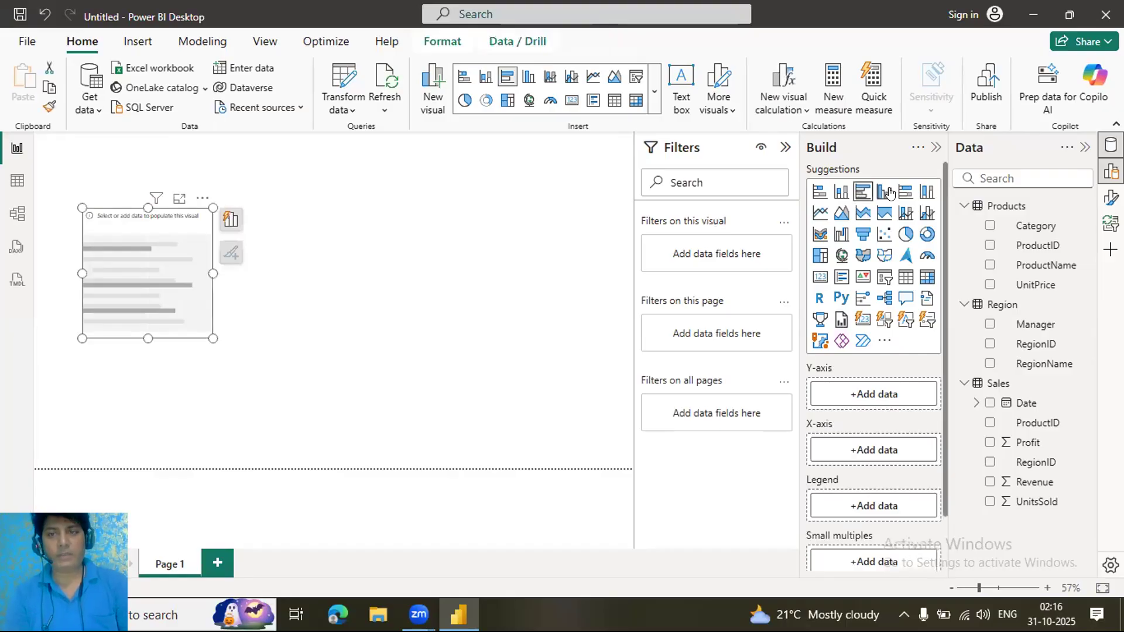
click(884, 191)
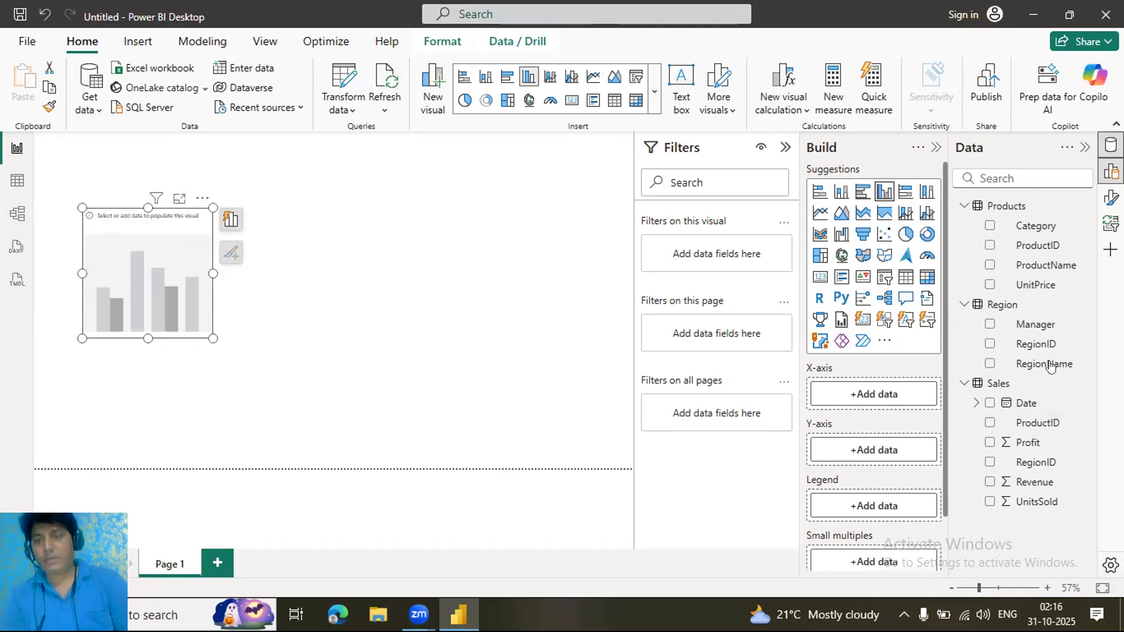
Plot the column chart with RegionName on the X-axis and the sum of Revenue on the Y-axis.
drag(1051, 364, 189, 265)
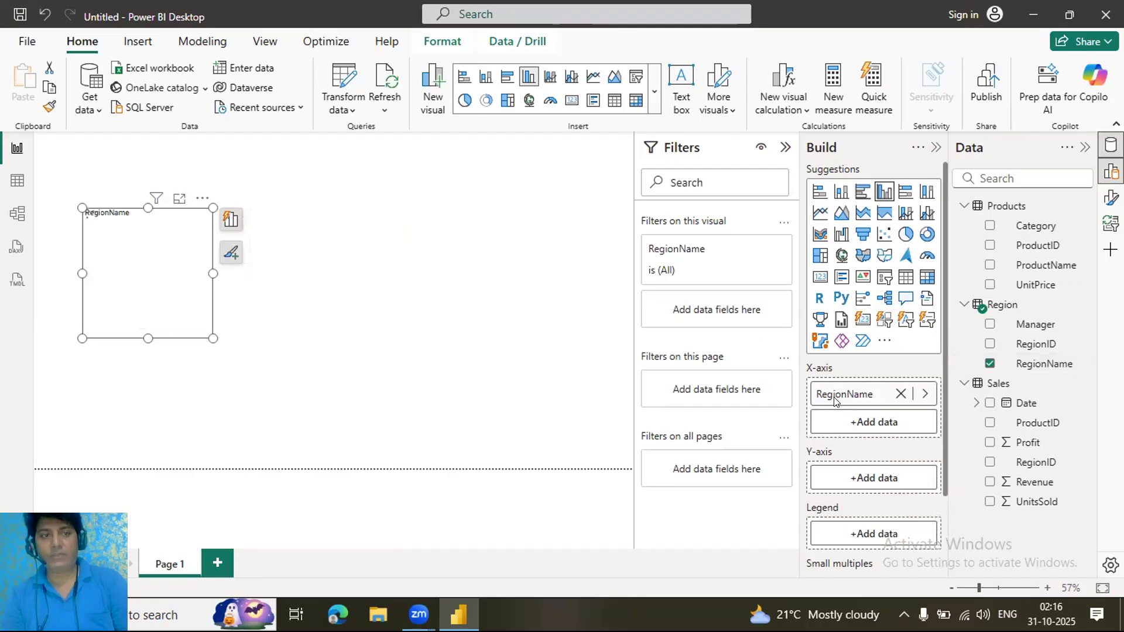
drag(835, 400, 682, 391)
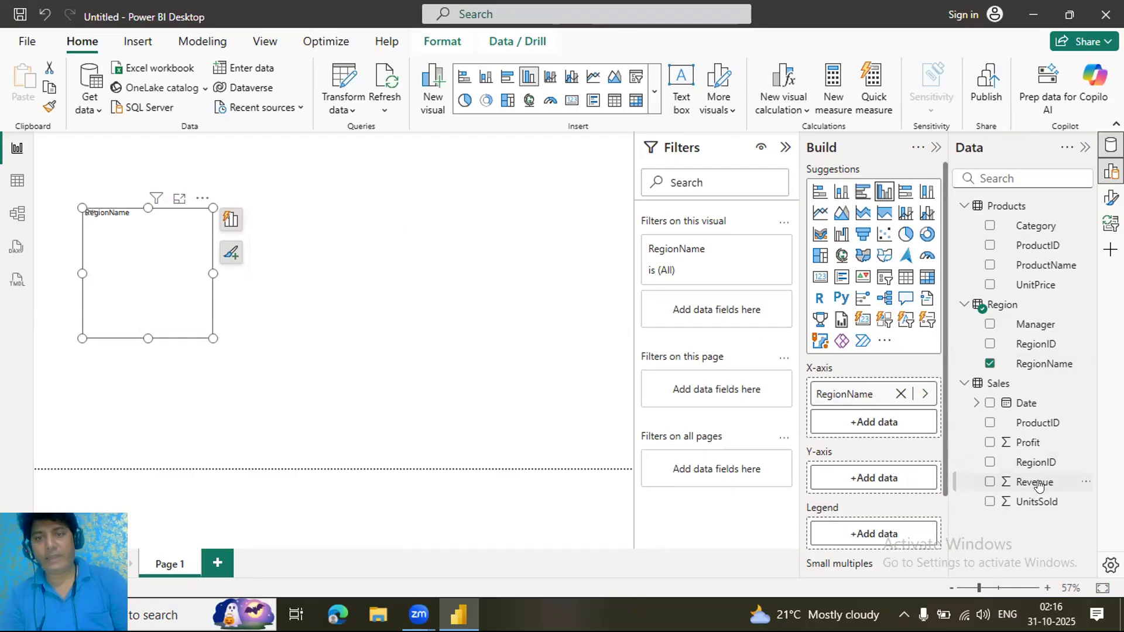
drag(1009, 483, 152, 275)
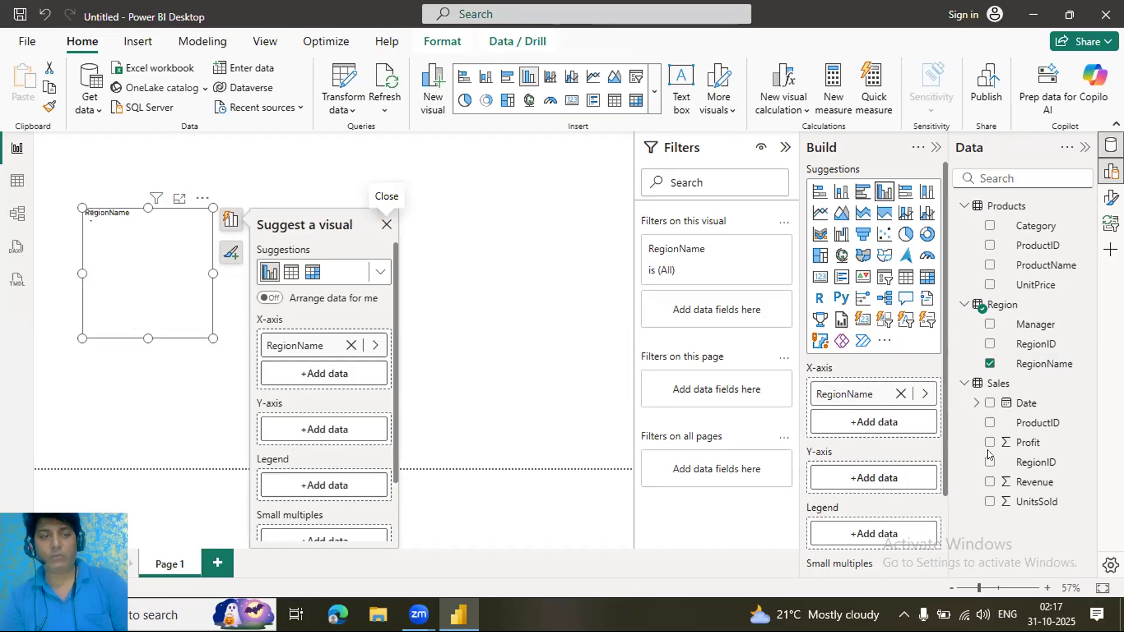
click(384, 224)
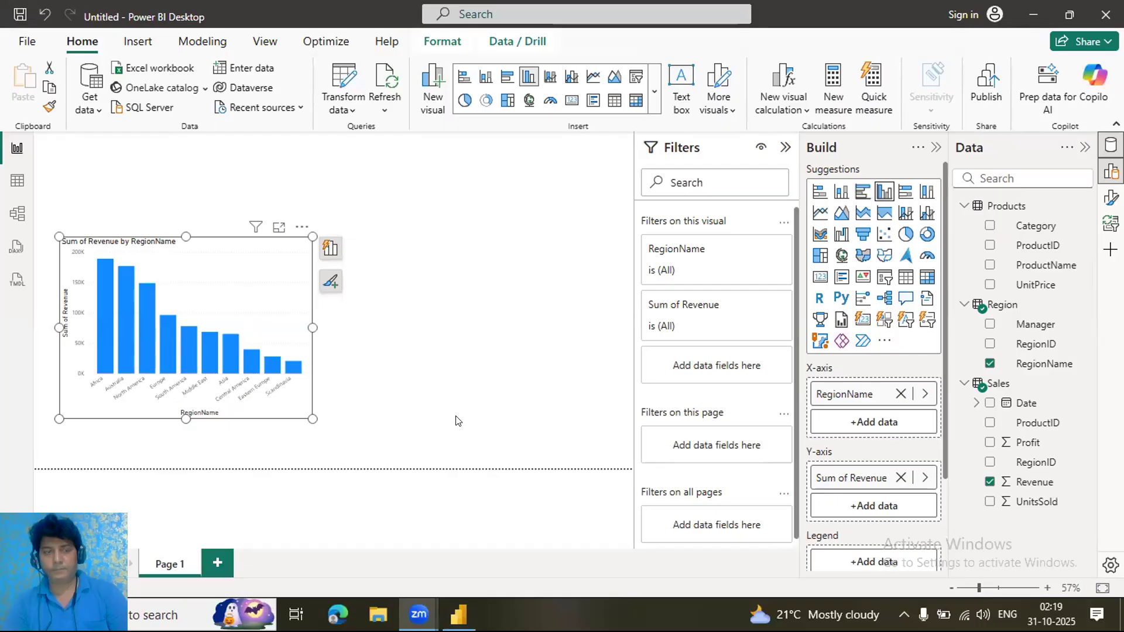
Enlarge the revenue by region chart so it spans most of the page width and is taller.
click(302, 324)
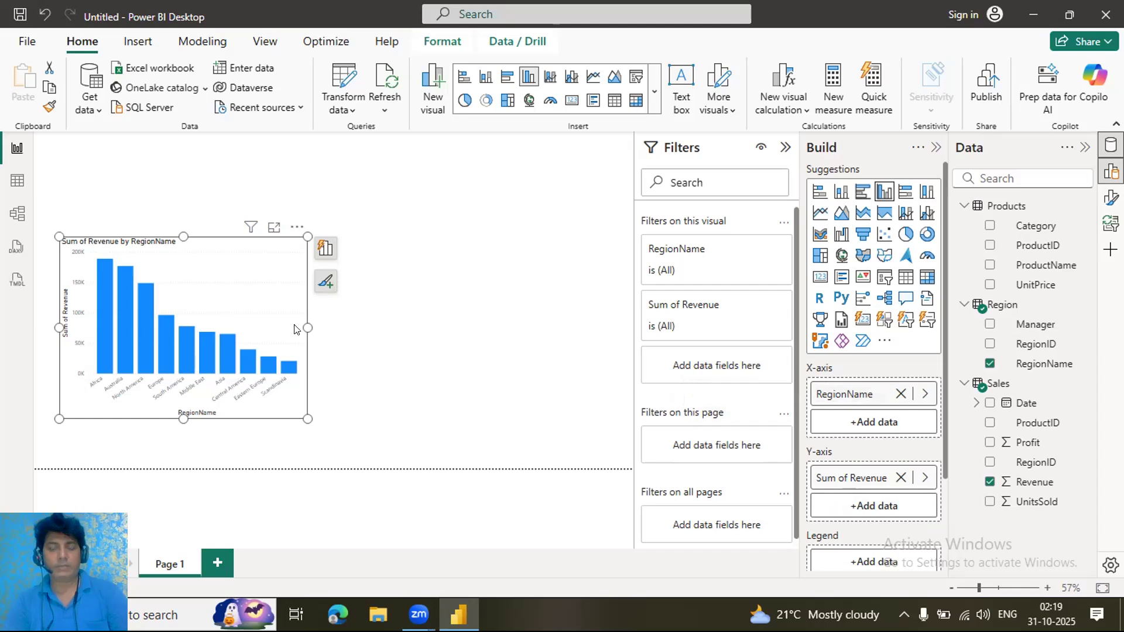
drag(307, 328, 293, 327)
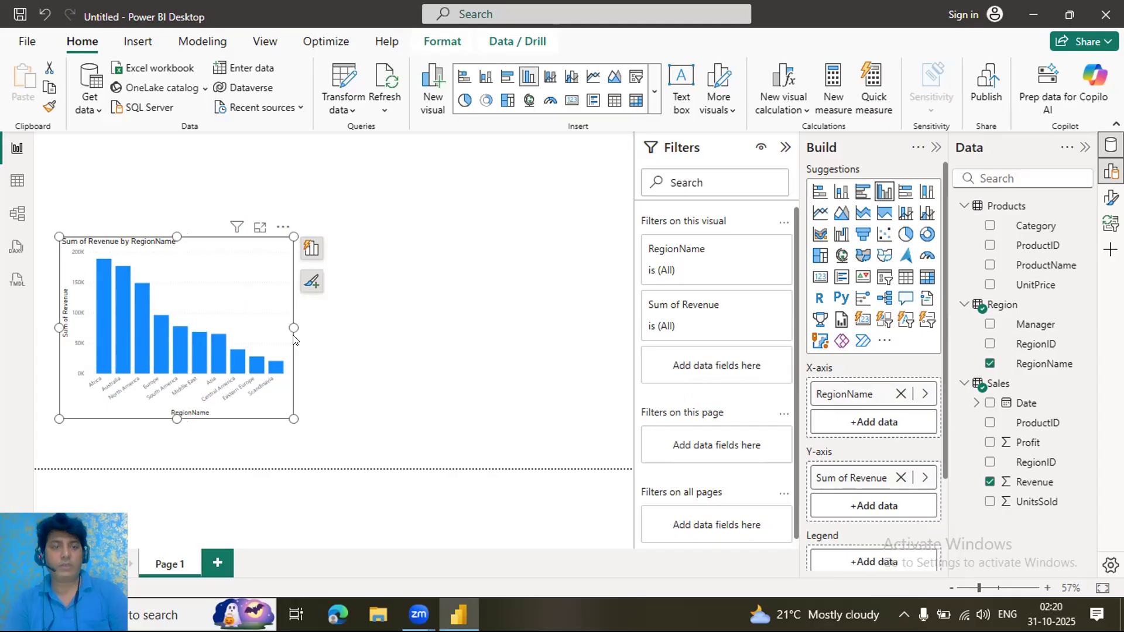
drag(292, 324, 475, 323)
click(537, 327)
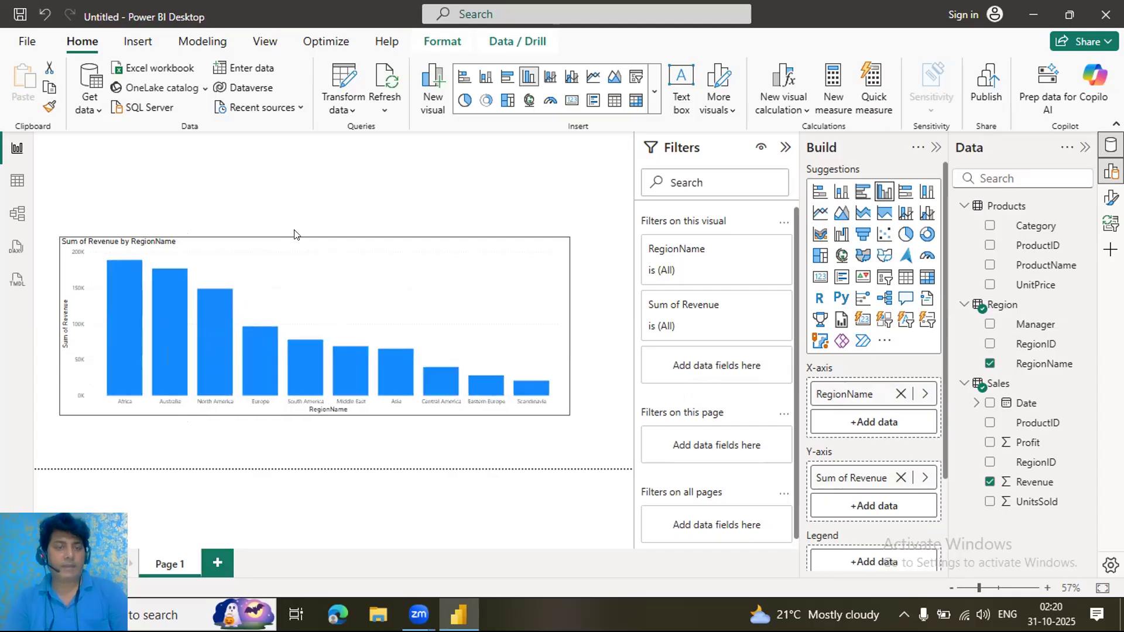
click(316, 240)
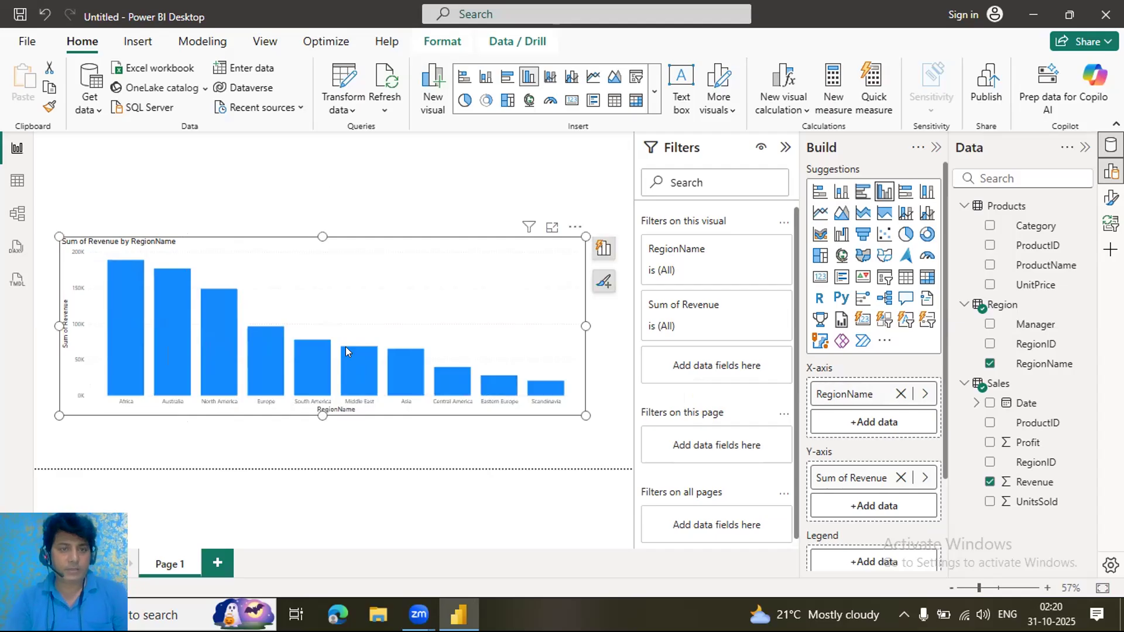
click(125, 404)
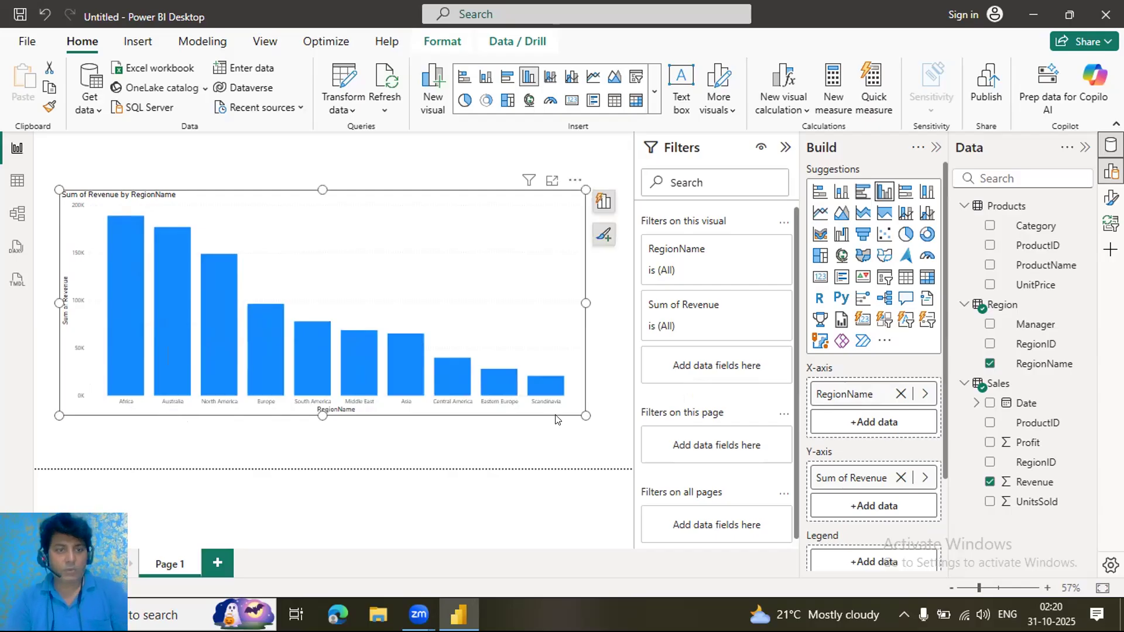
Highlight the Scandinavia and Africa columns in turn to compare their revenue, and clear the highlight.
click(541, 388)
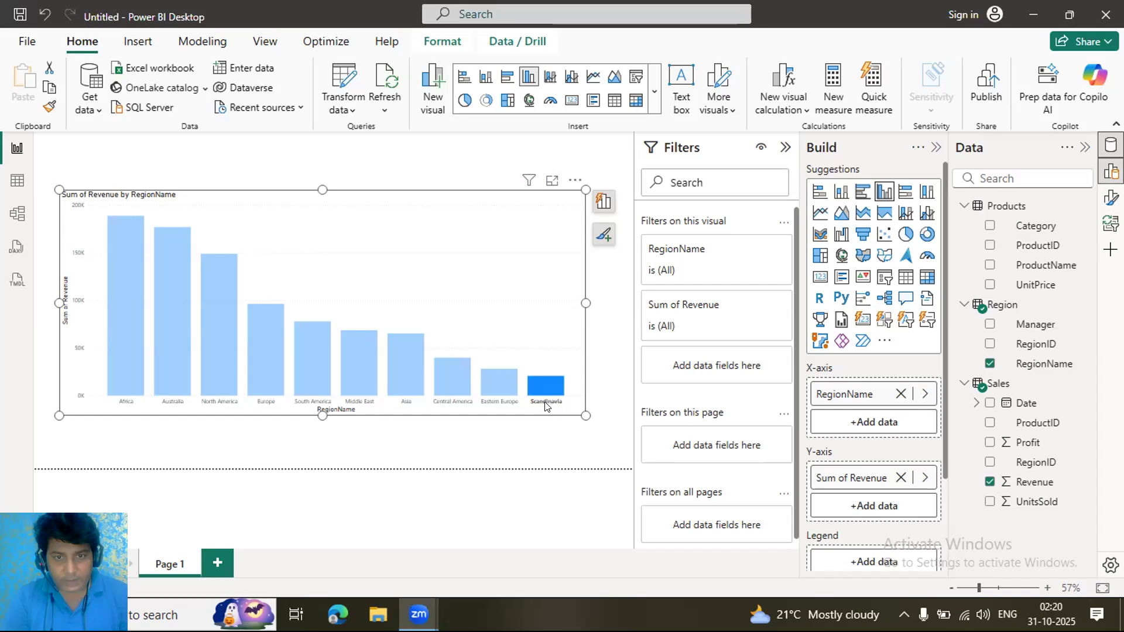
click(133, 372)
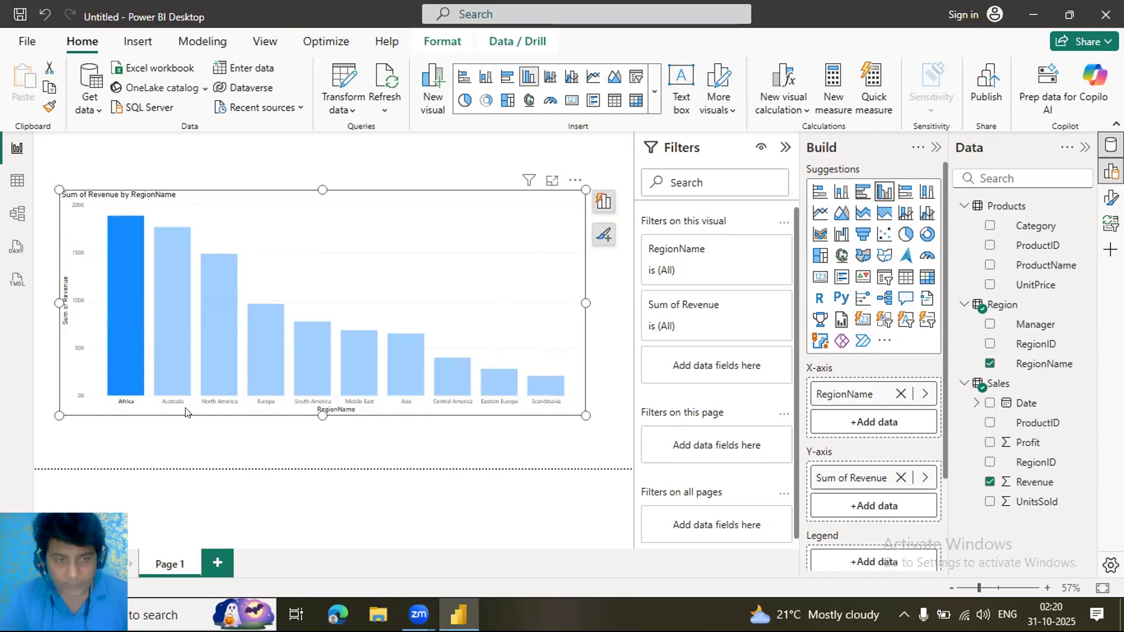
click(108, 281)
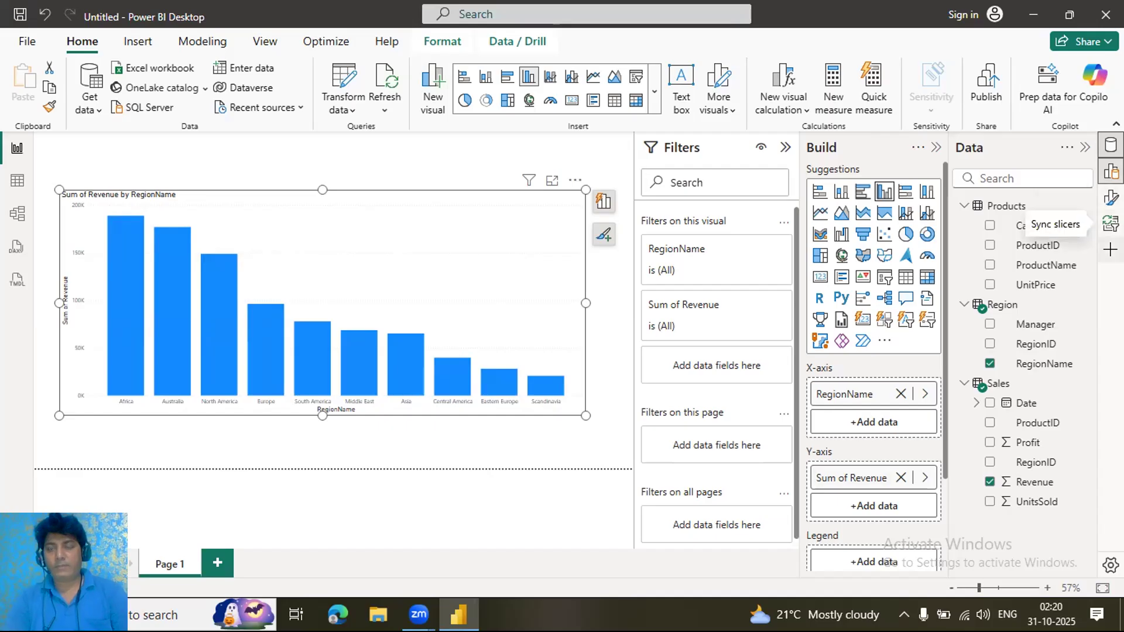
click(937, 149)
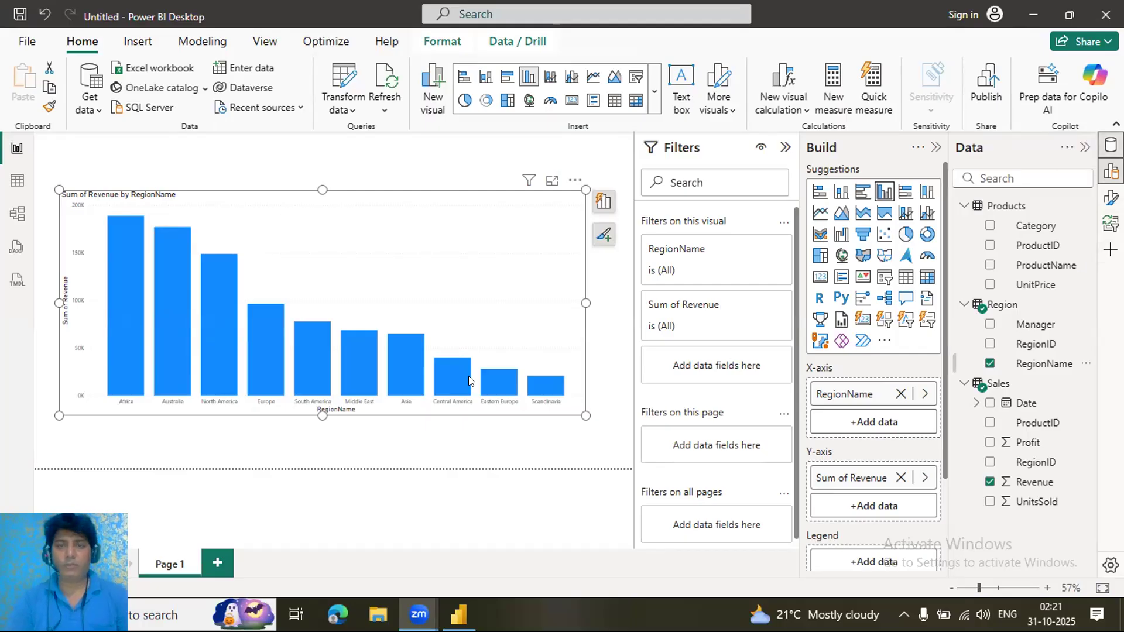
Show the Format pane for the revenue by region chart and turn on its data labels.
click(262, 42)
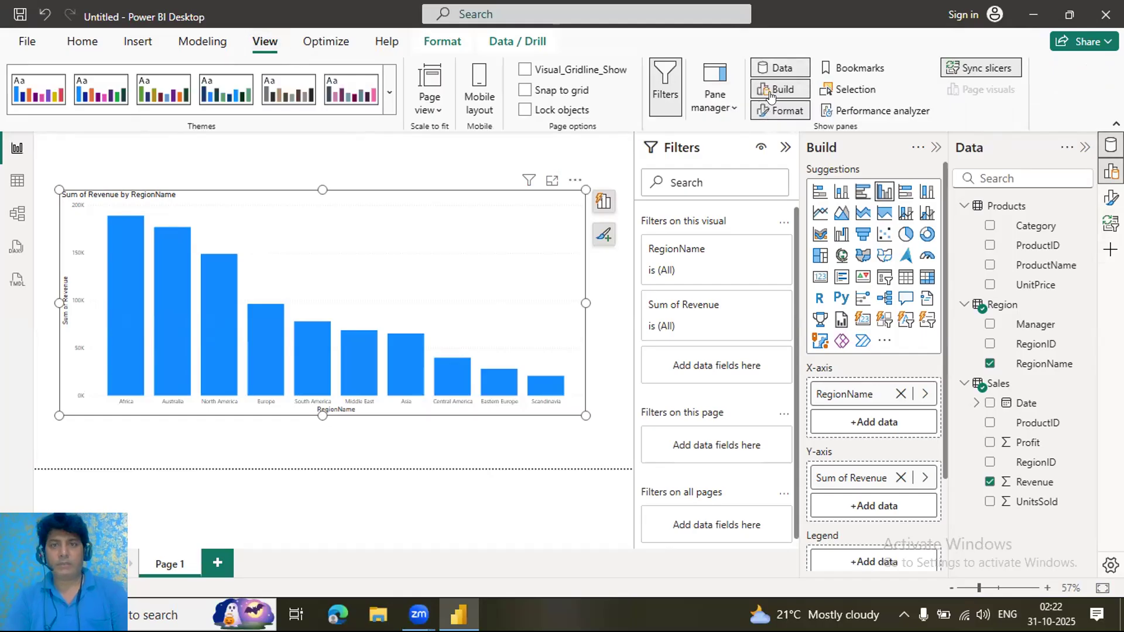
click(777, 111)
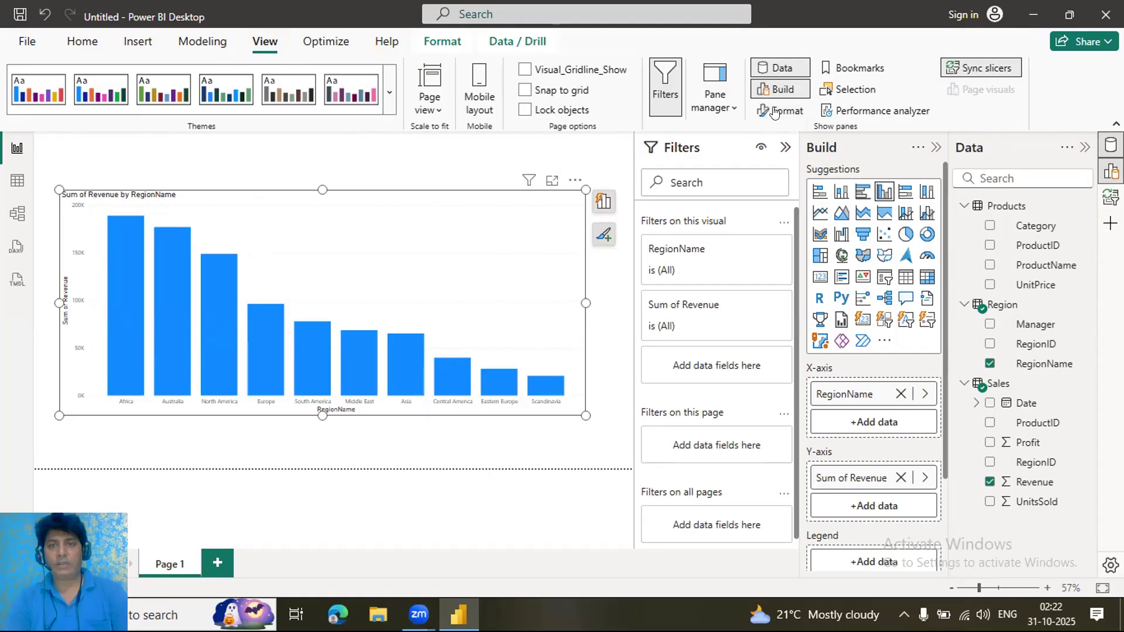
click(779, 89)
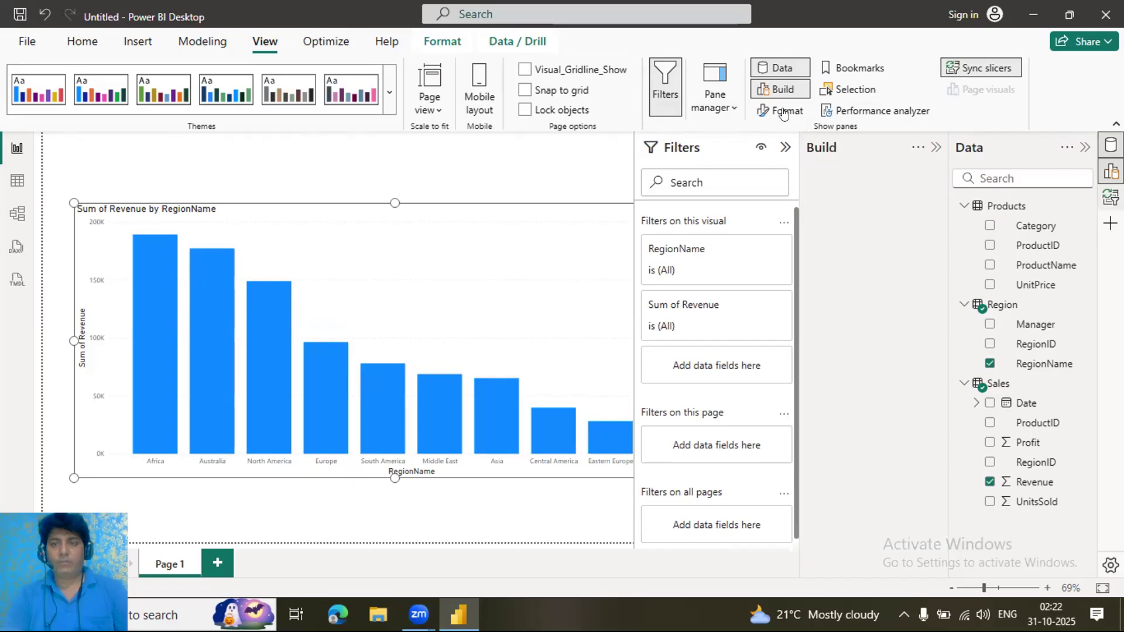
click(781, 111)
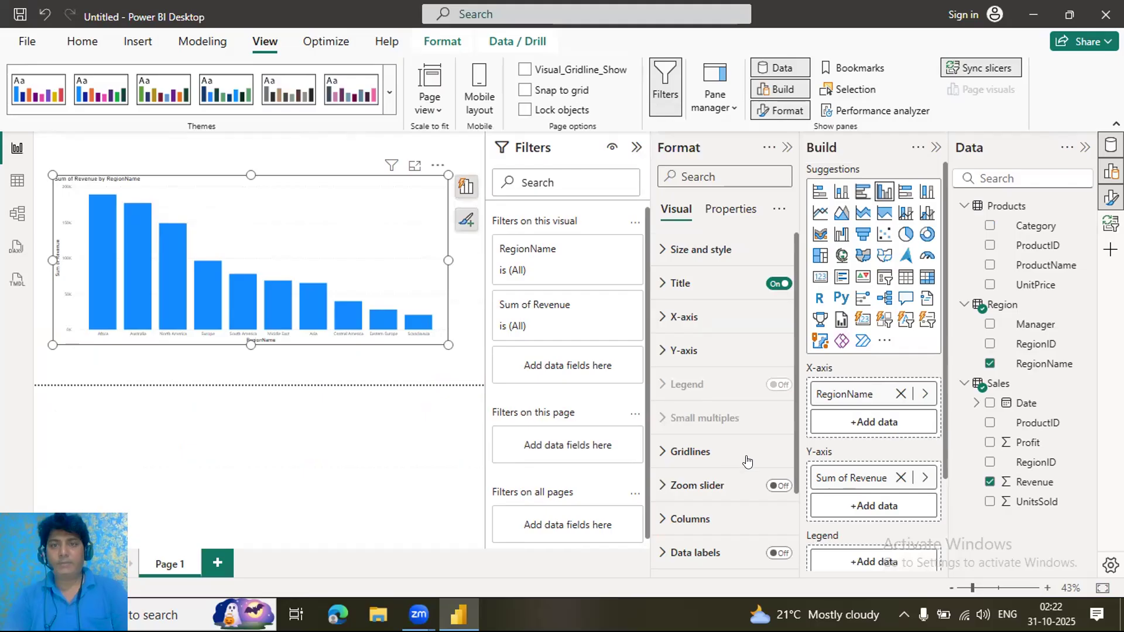
scroll(746, 461, down, 2)
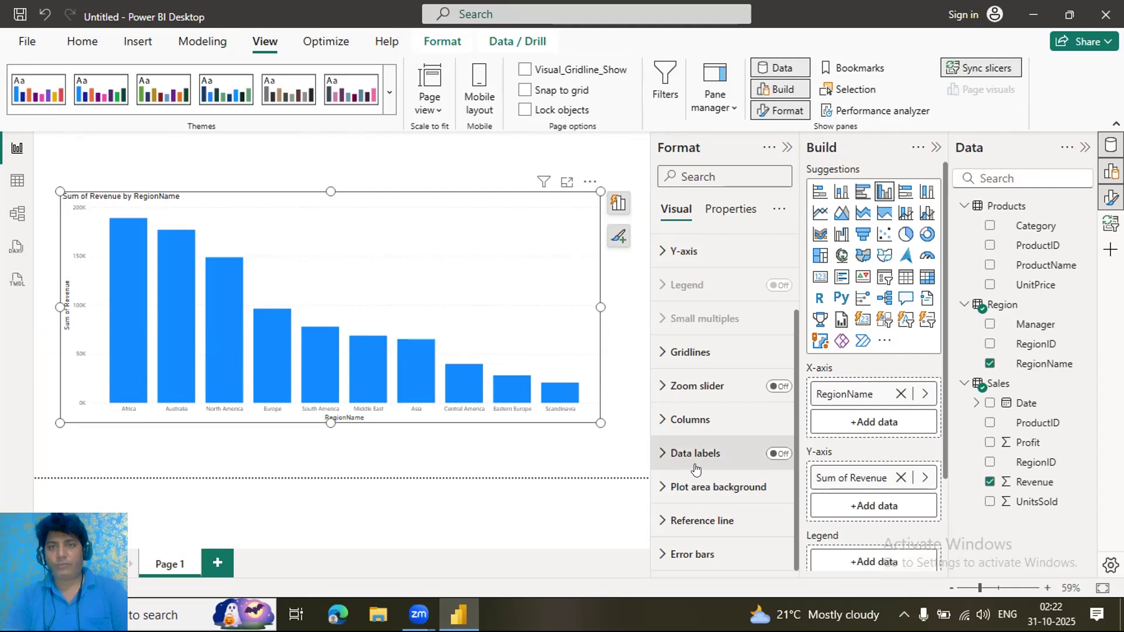
click(782, 455)
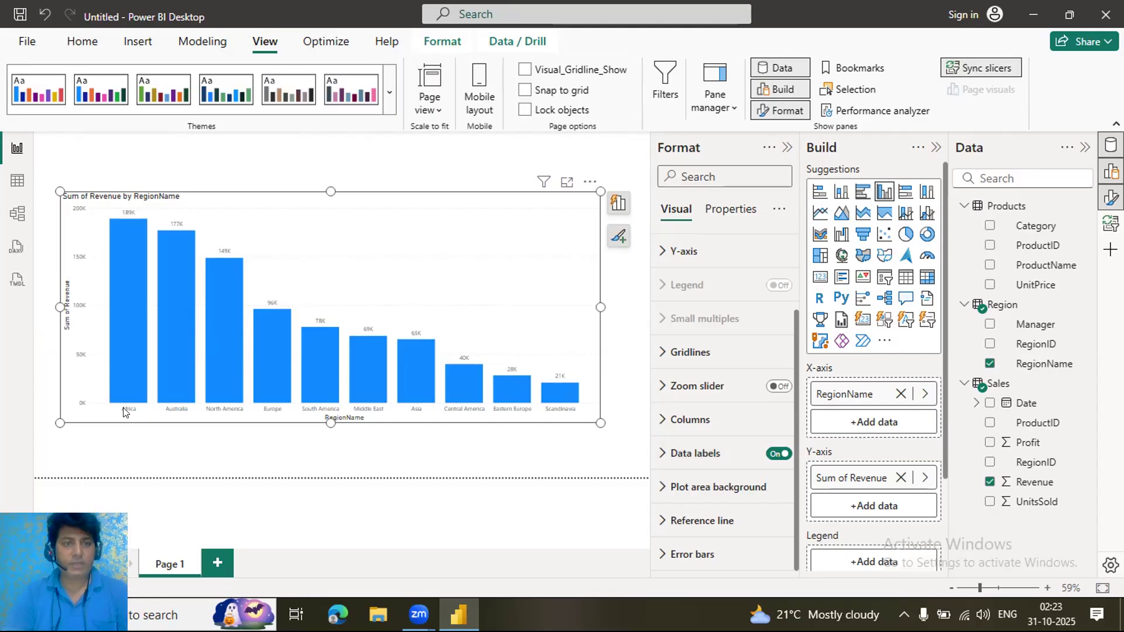
Highlight the Africa and Australia columns in turn to read their revenue labels, and clear the highlight.
click(123, 227)
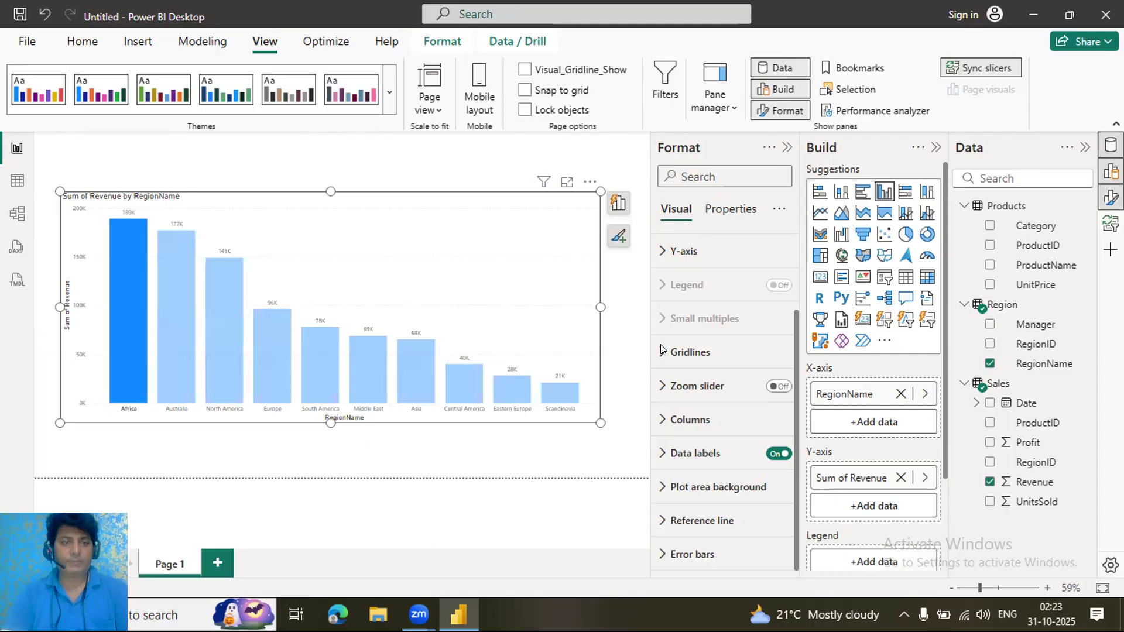
click(607, 310)
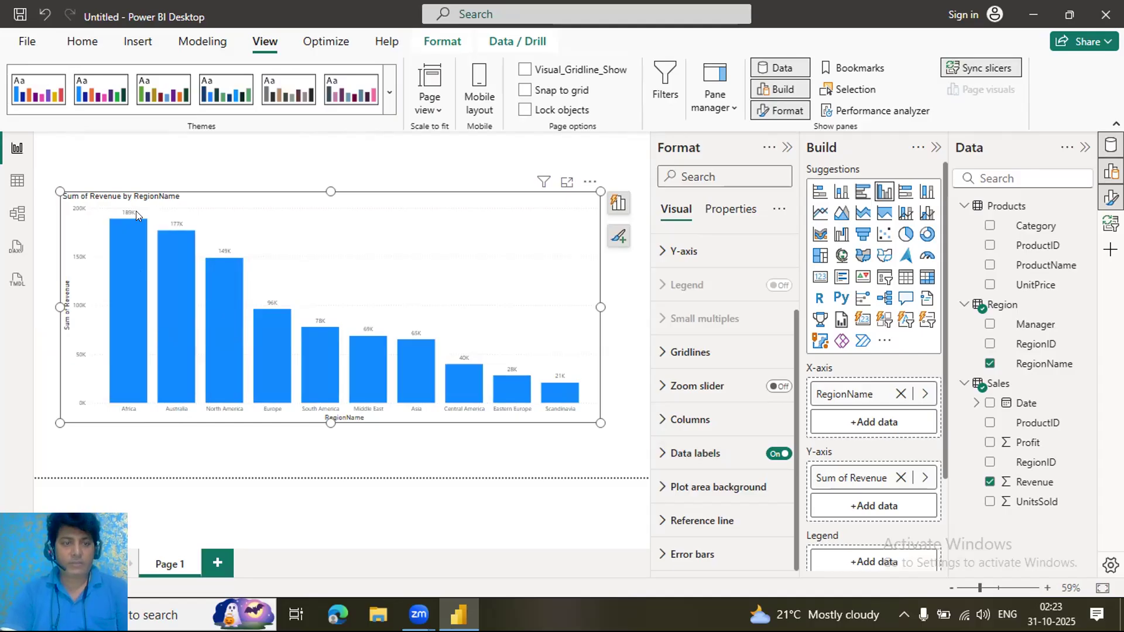
click(176, 240)
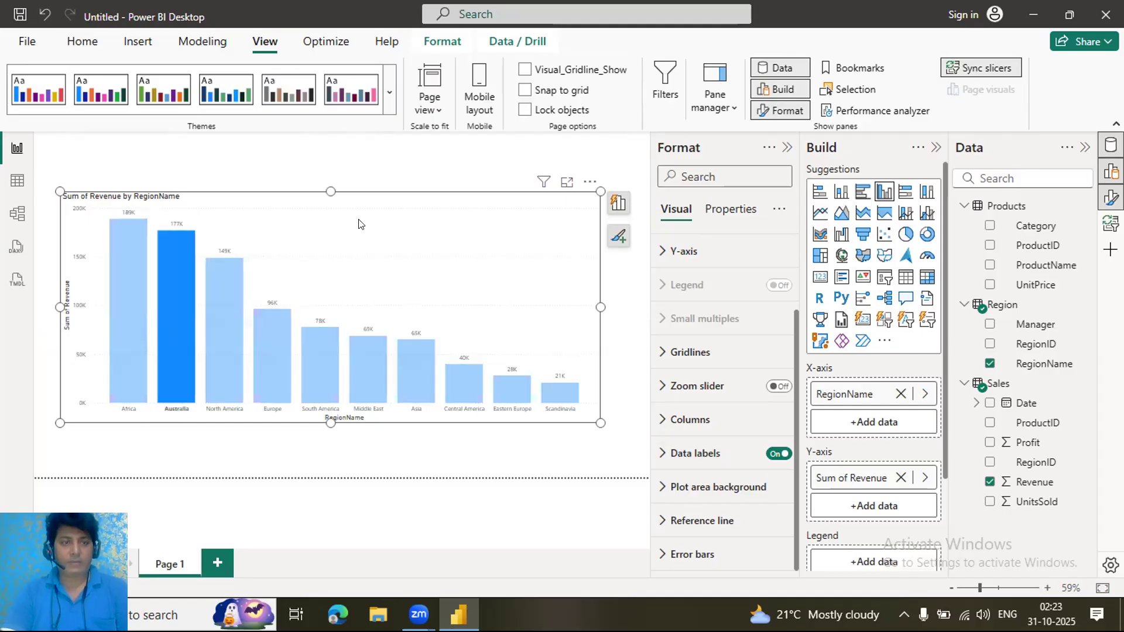
click(359, 223)
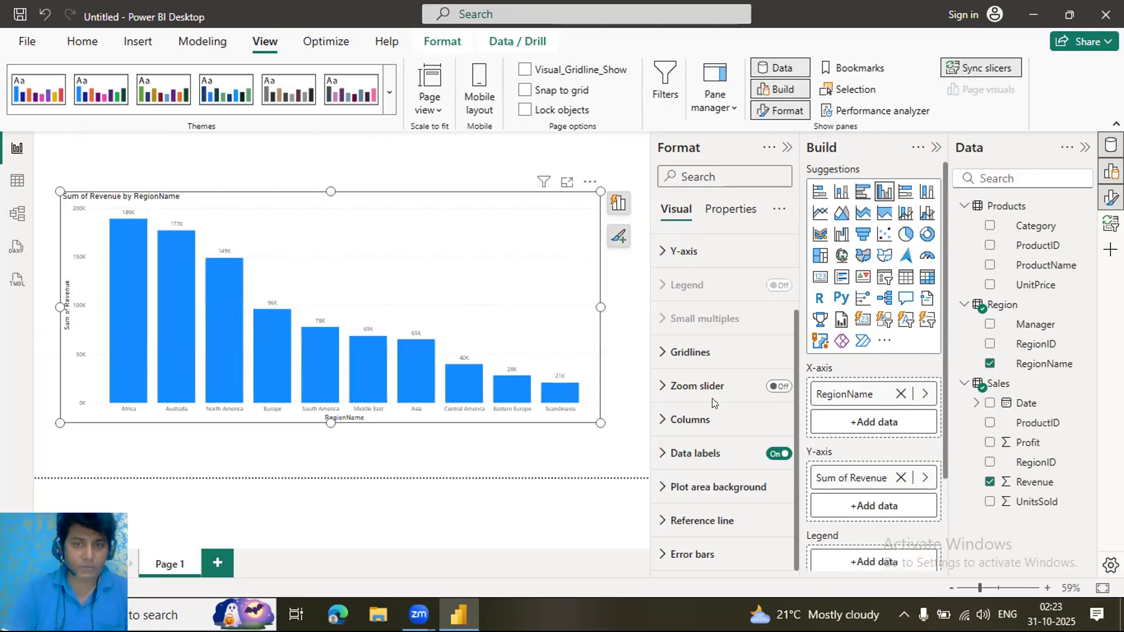
Increase the font size of the column chart's X-axis values to 11.
click(775, 436)
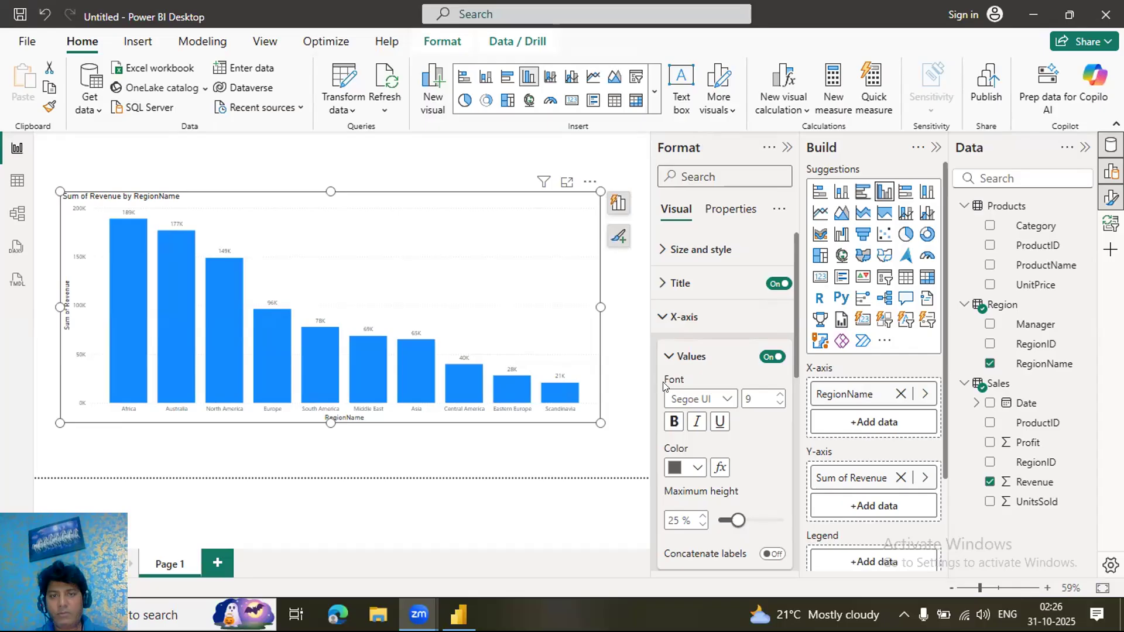
click(779, 395)
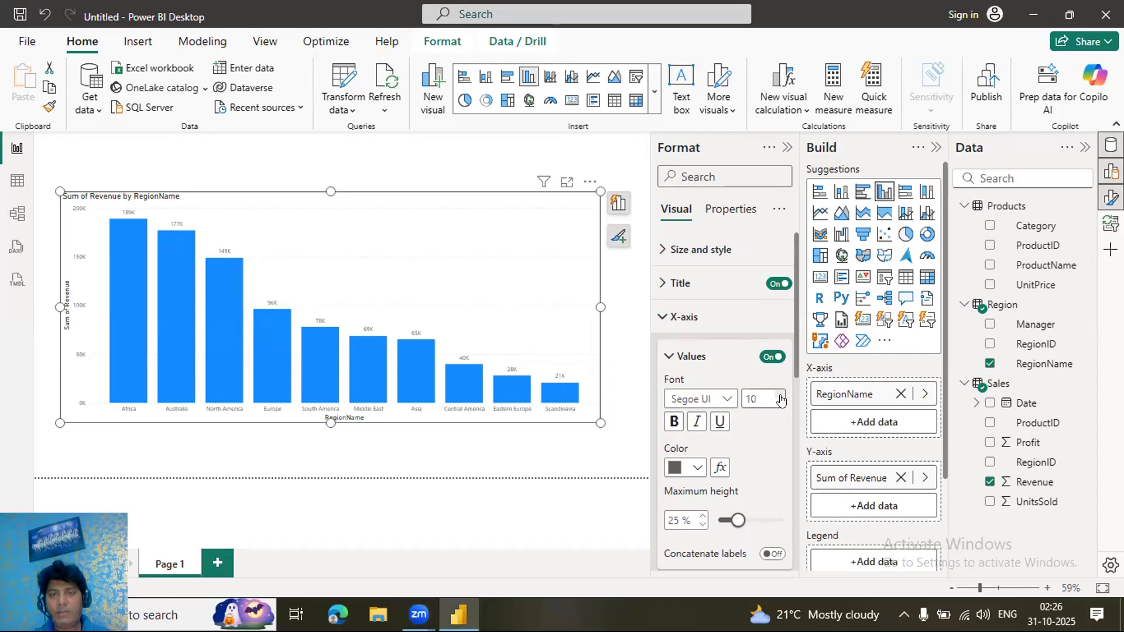
double_click(779, 396)
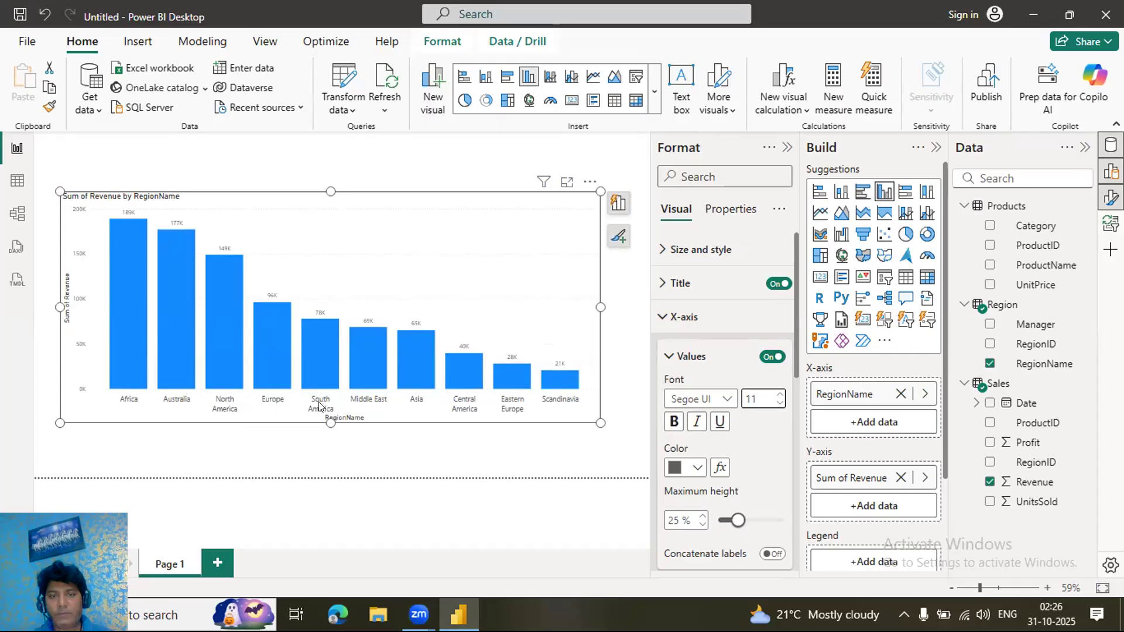
click(776, 405)
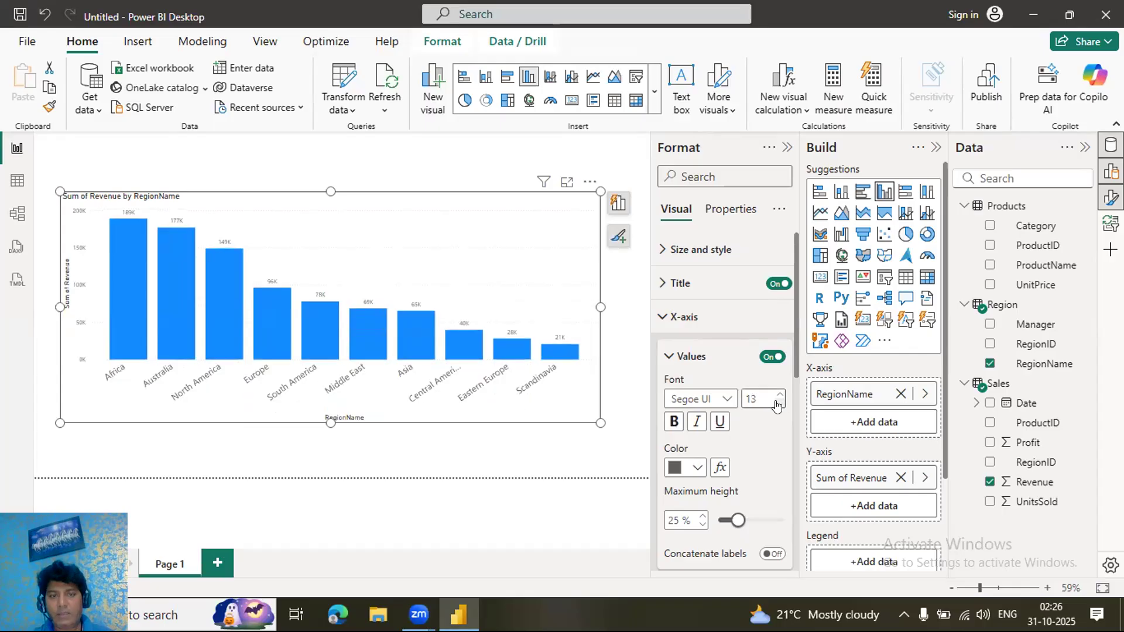
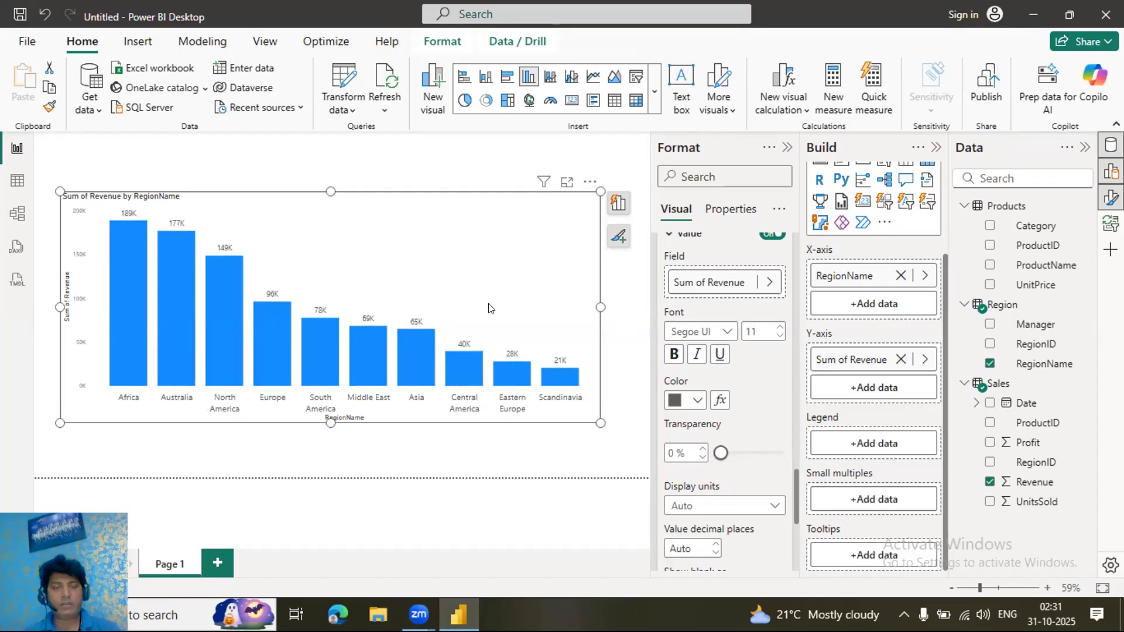
Shrink the revenue by region chart to less than half the page width and move it to the page's lower-left corner.
drag(600, 307, 369, 362)
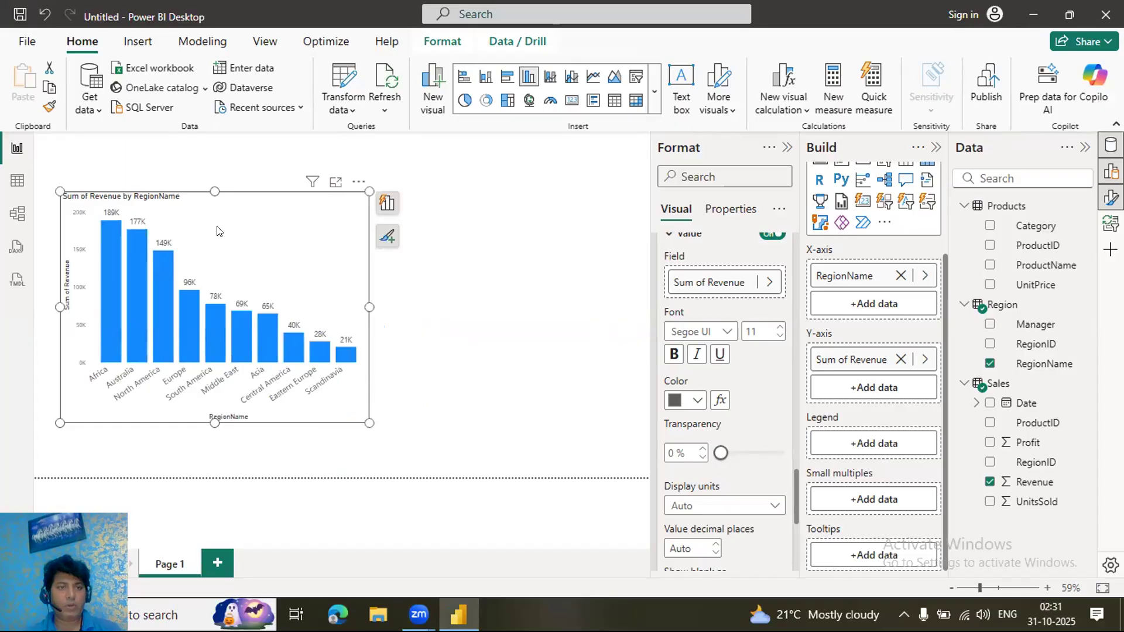
drag(215, 191, 217, 256)
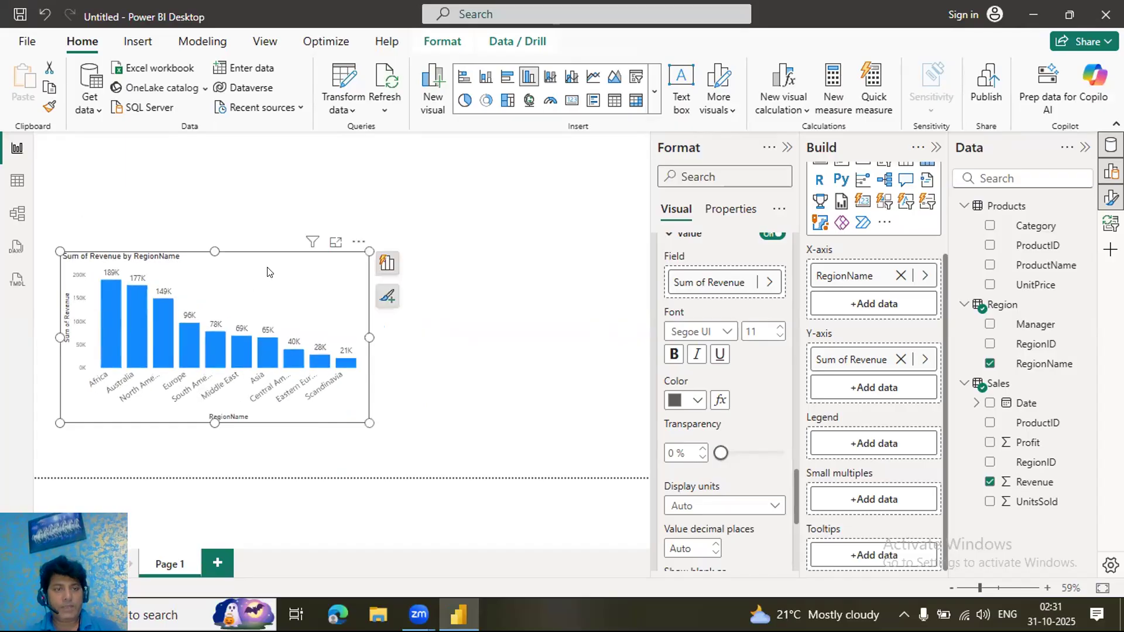
drag(259, 275, 253, 310)
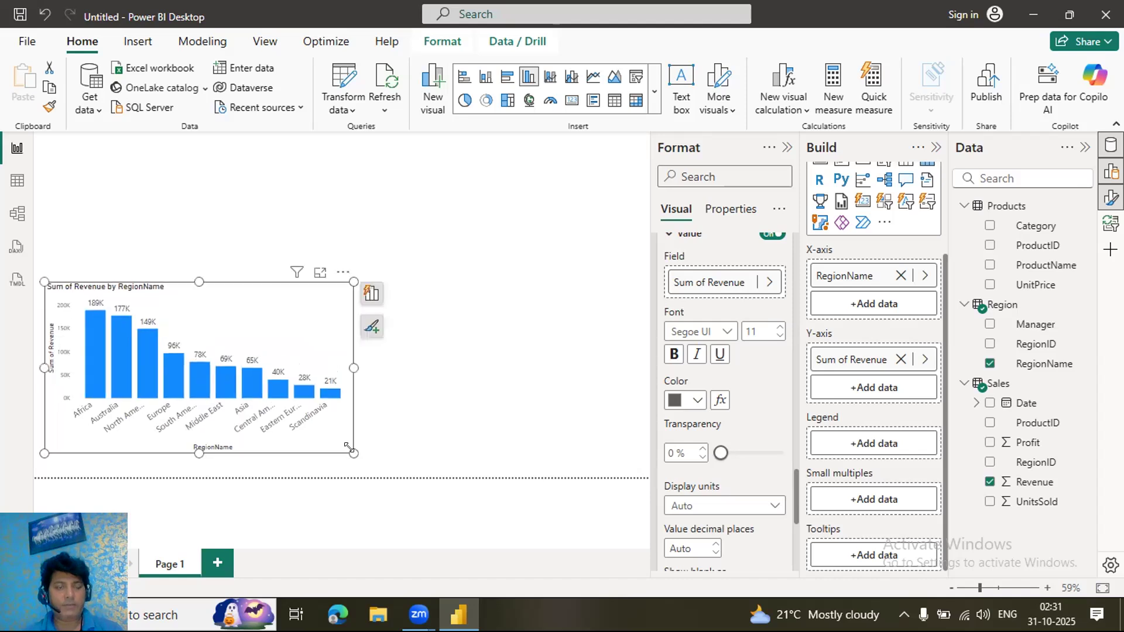
drag(332, 454, 362, 463)
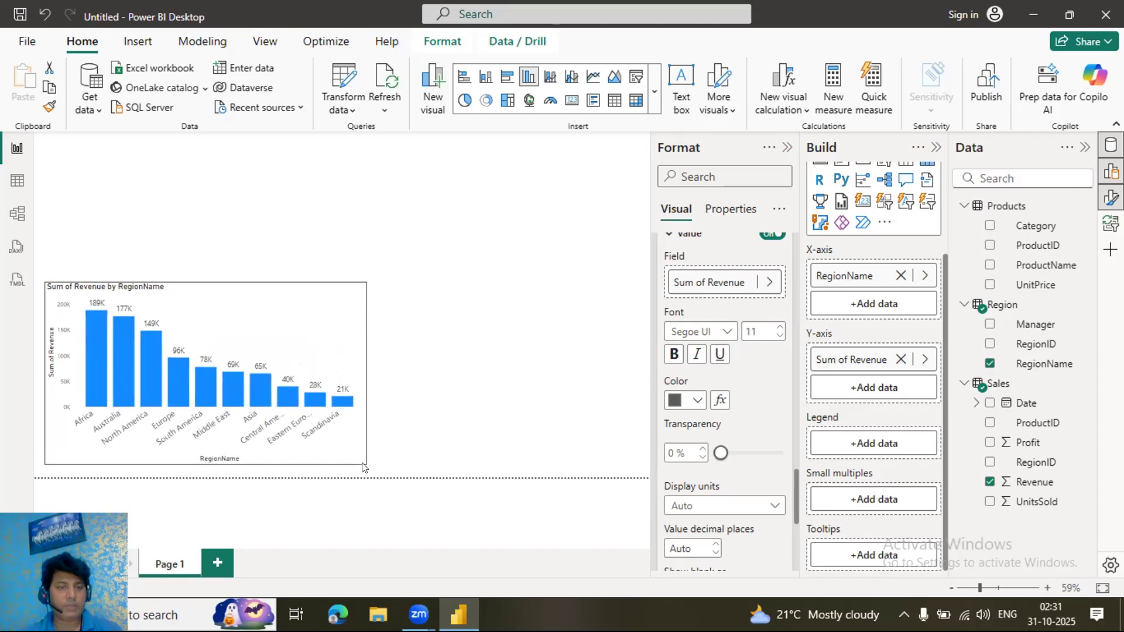
click(278, 432)
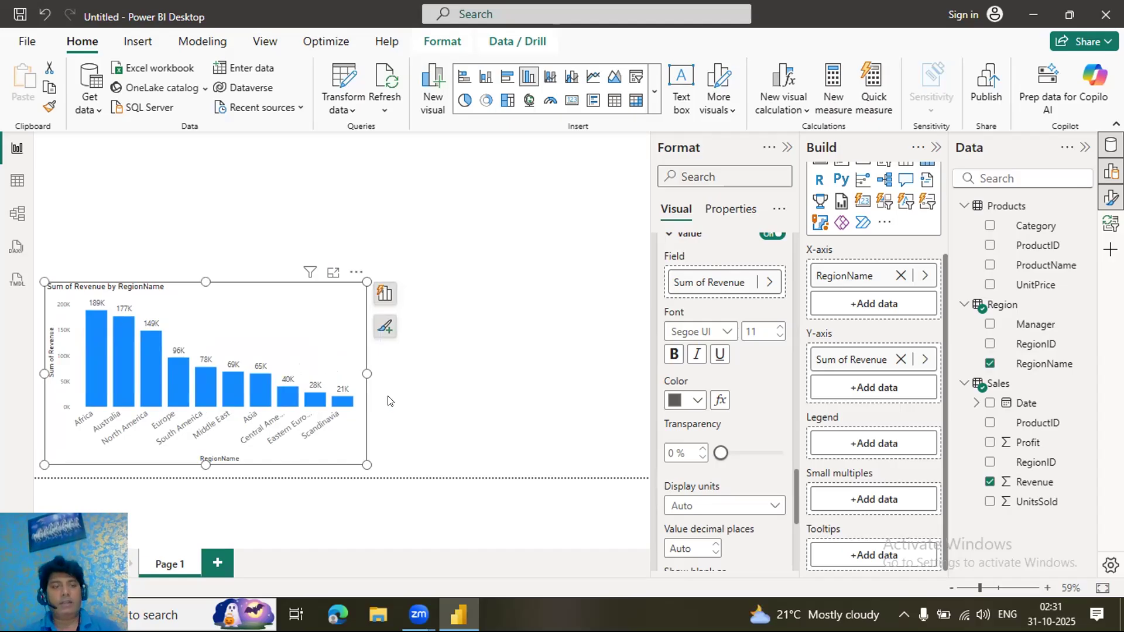
drag(355, 373, 351, 379)
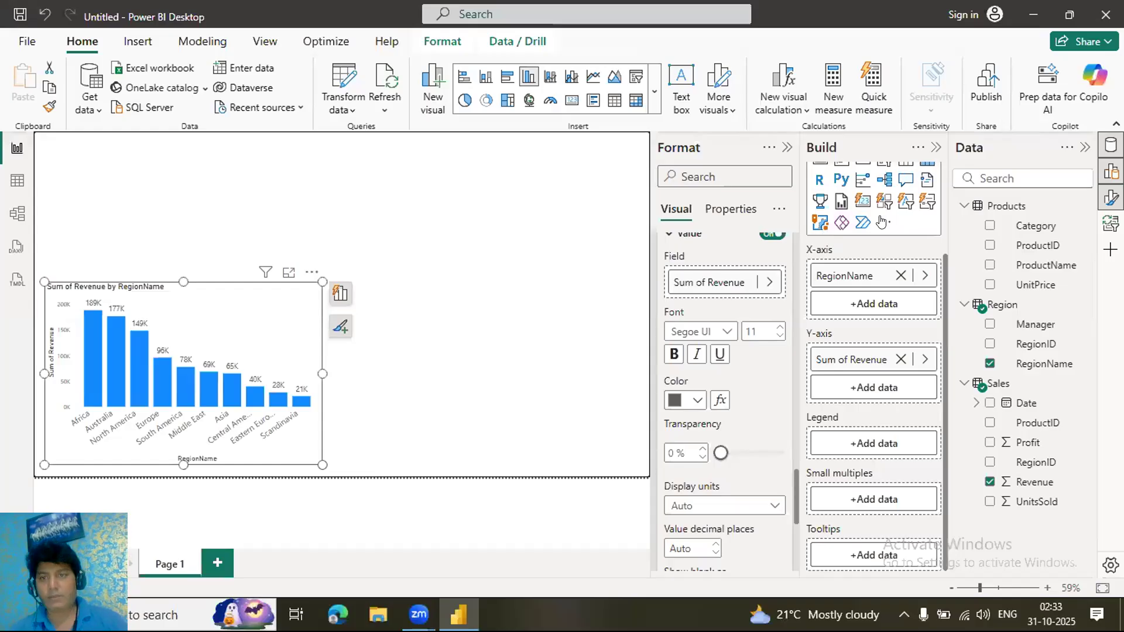
Add an empty line chart above the revenue by region chart and reduce its size so the two do not overlap.
scroll(821, 217, up, 3)
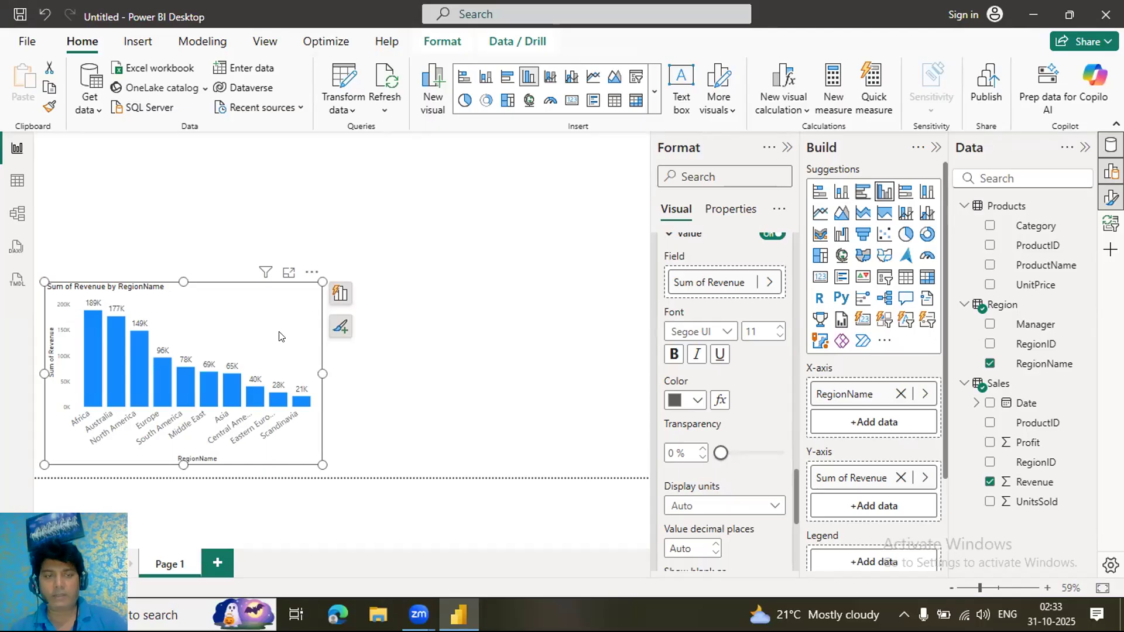
click(124, 481)
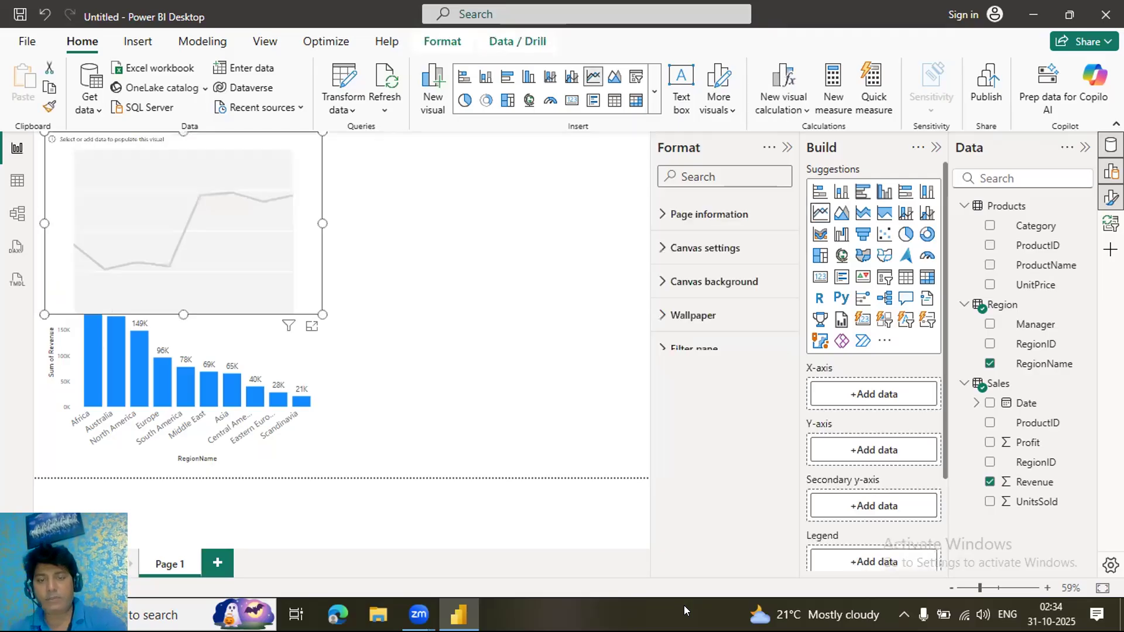
drag(320, 314, 298, 251)
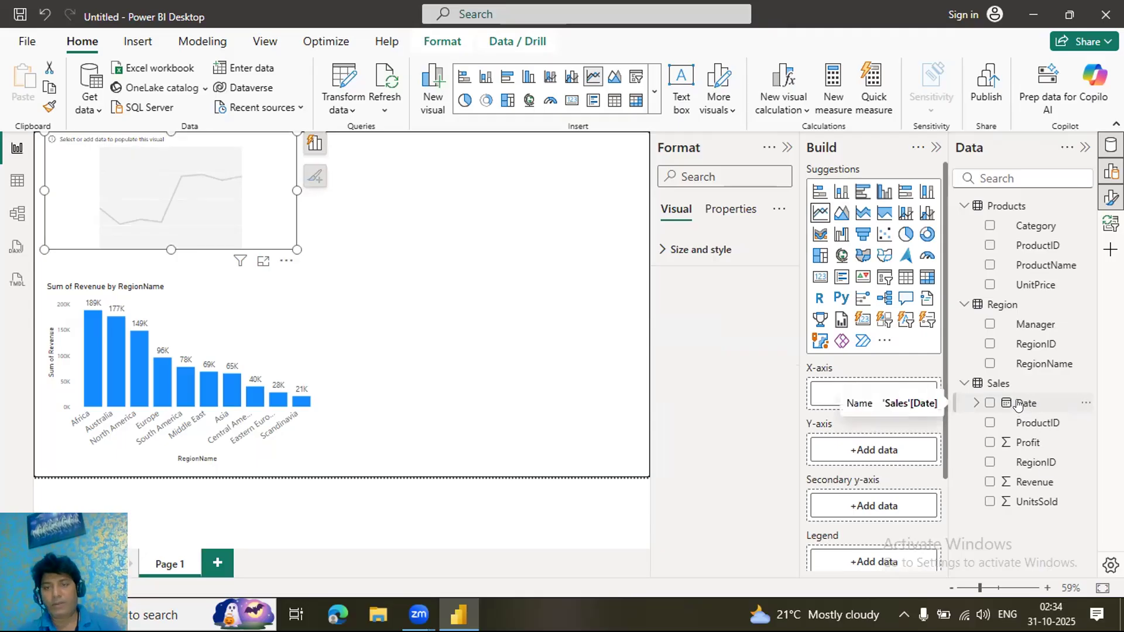
Plot the line chart with Date on the X-axis and the sum of Profit on the Y-axis, expanding the date hierarchy to quarters.
drag(1018, 405, 836, 394)
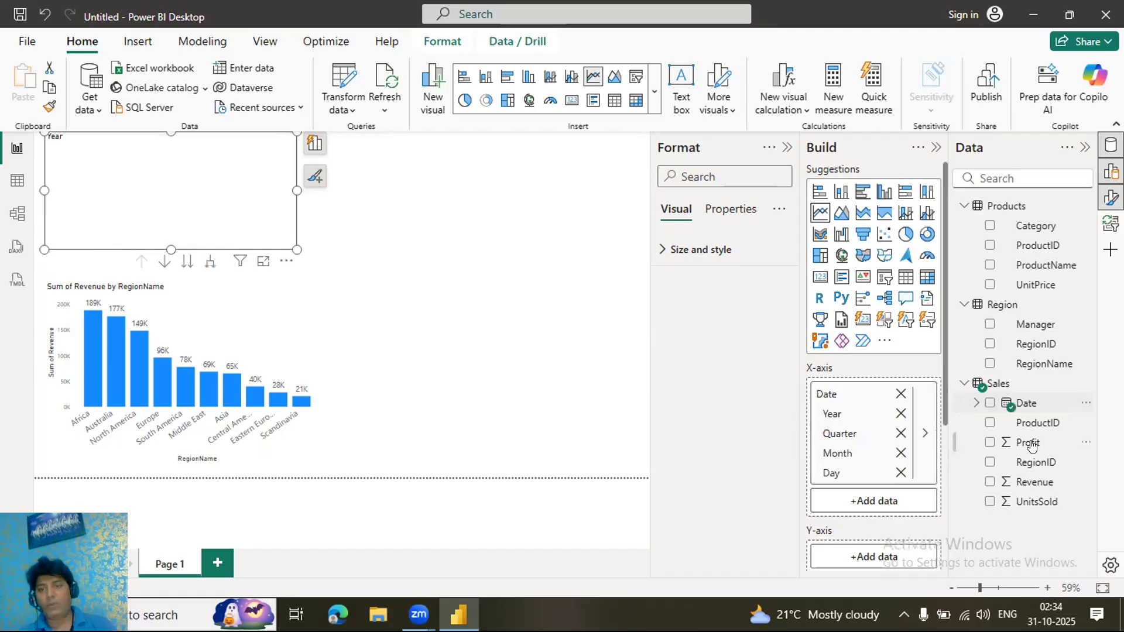
drag(1030, 445, 894, 554)
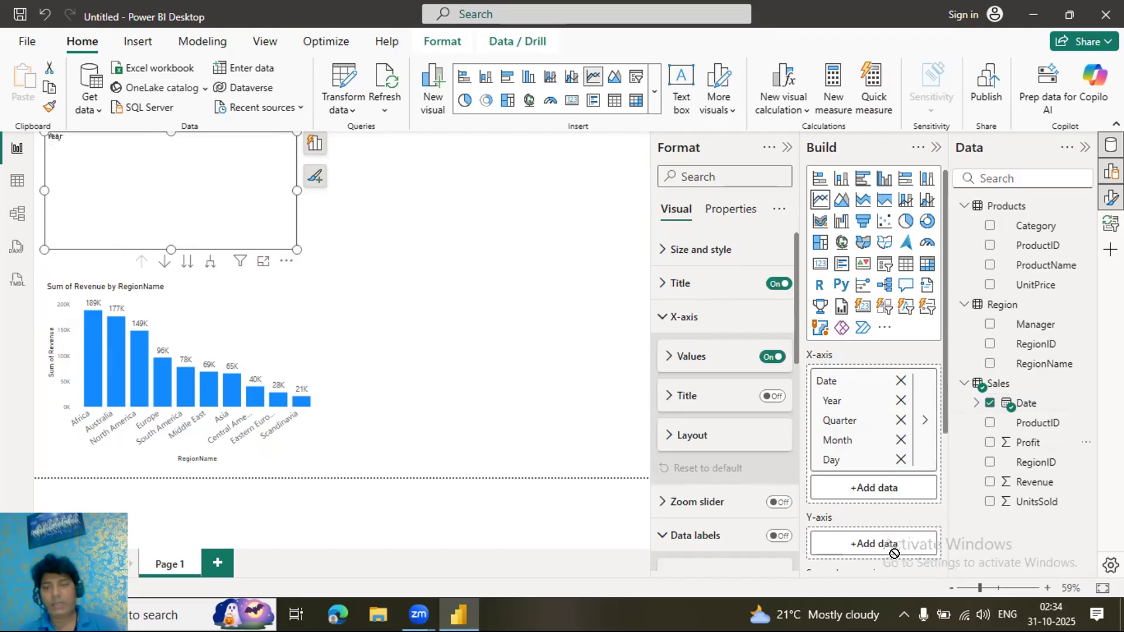
scroll(902, 523, down, 1)
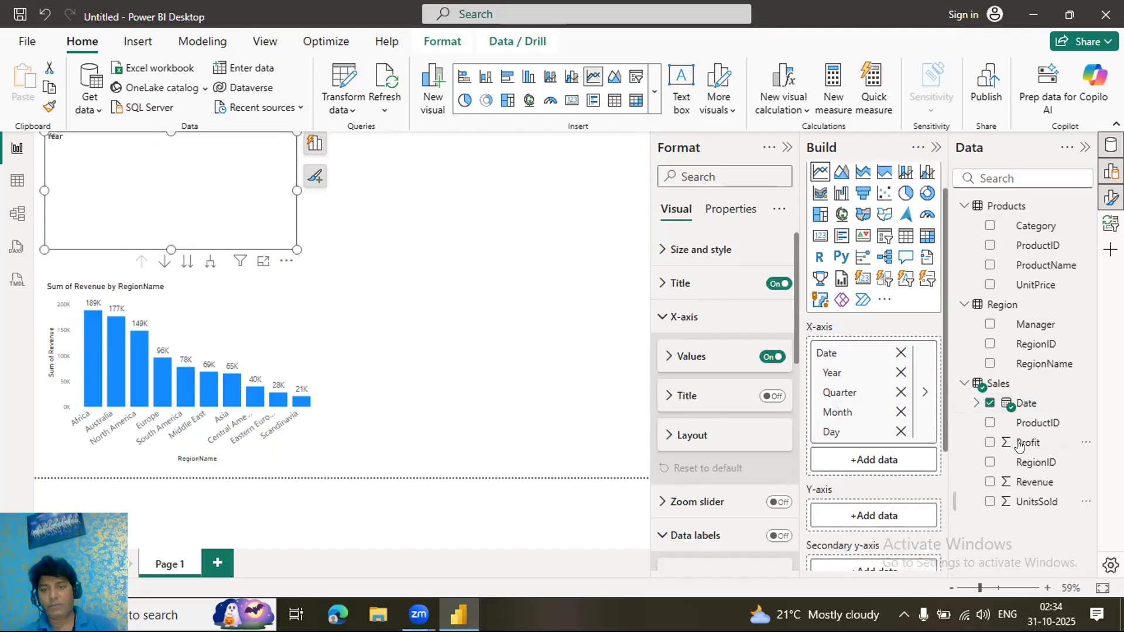
drag(1019, 446, 870, 514)
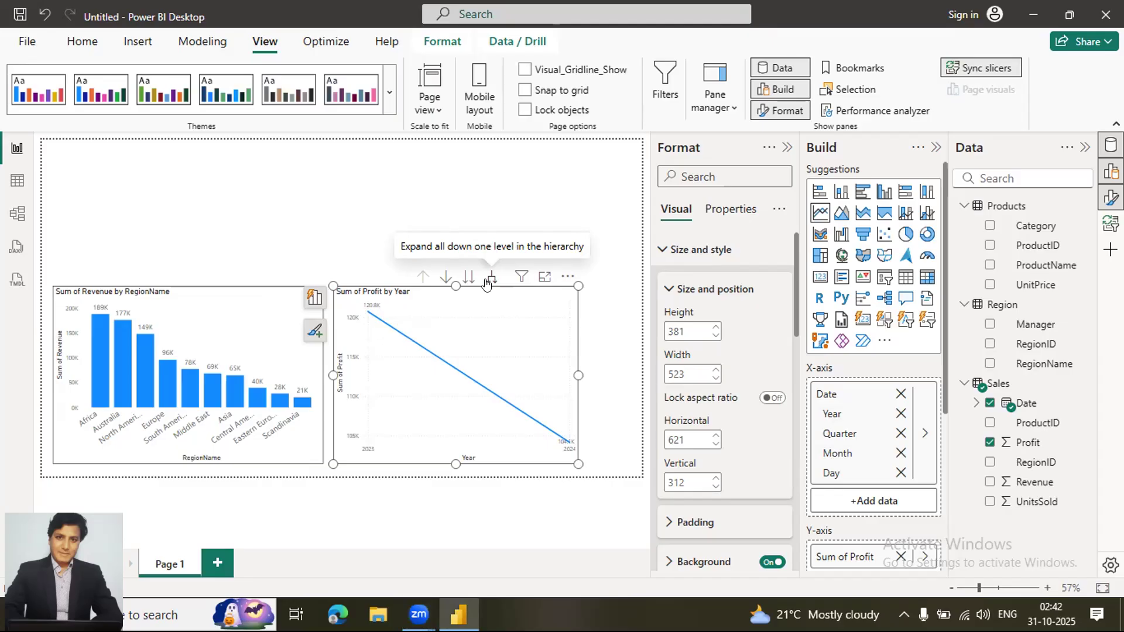
click(486, 282)
click(492, 280)
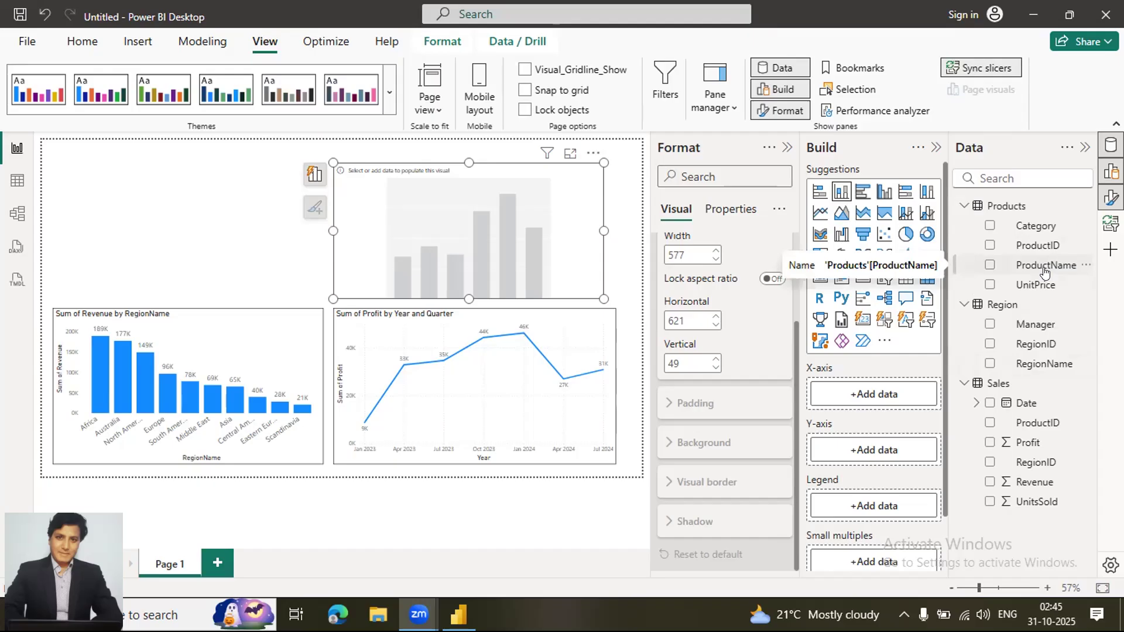
Plot the empty stacked column chart with ProductName on the X-axis, the sum of Revenue on the Y-axis and Category as legend.
drag(1043, 270, 874, 403)
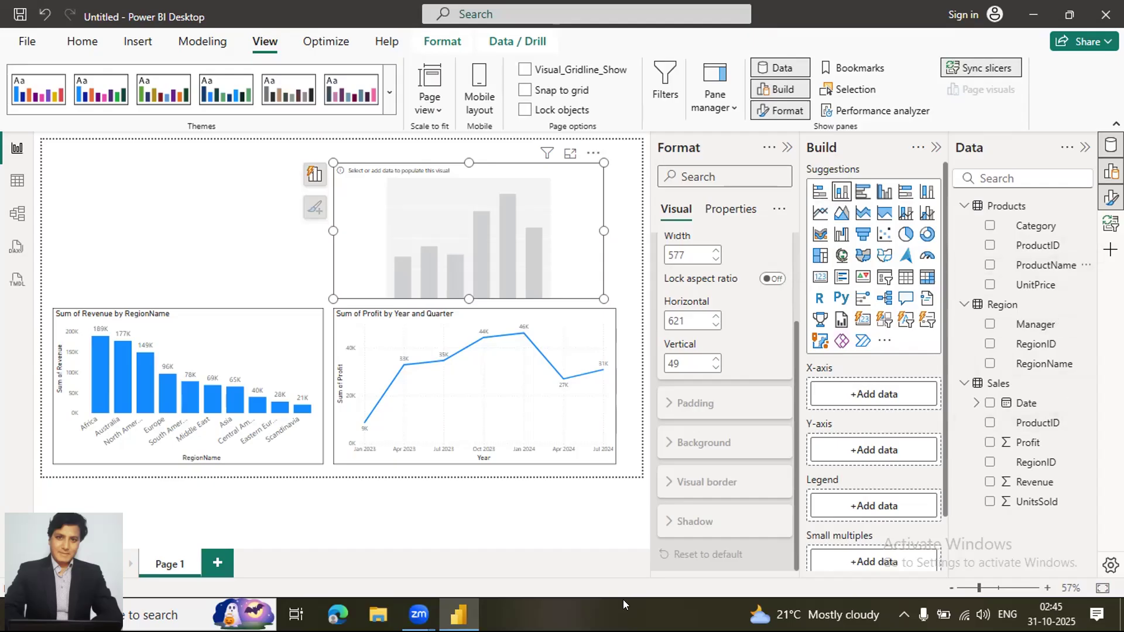
drag(1046, 485, 881, 452)
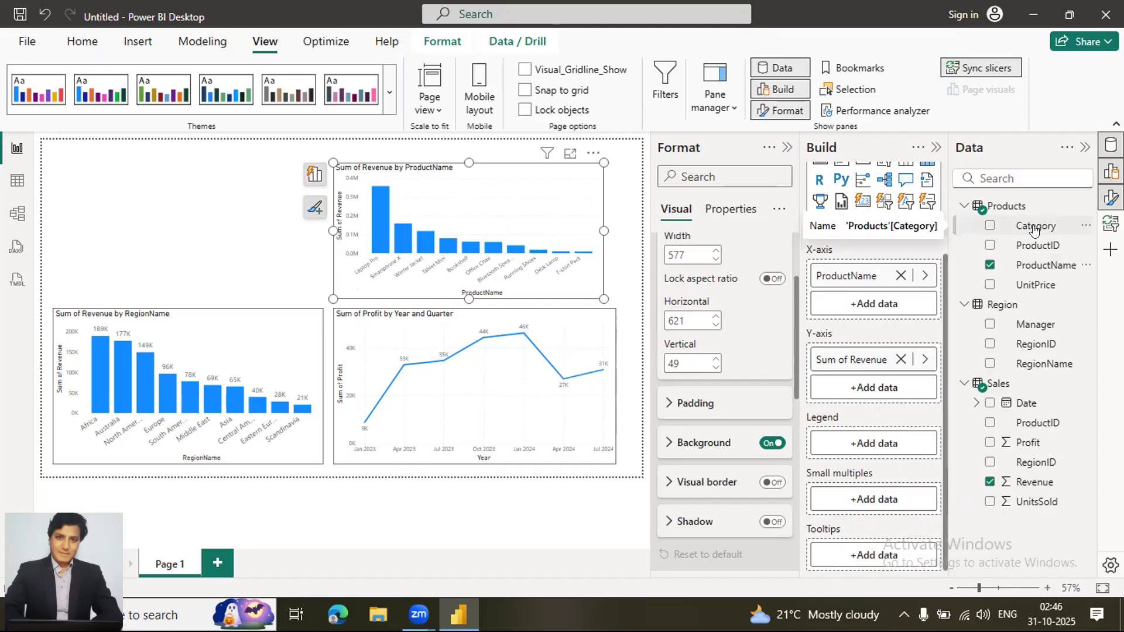
drag(1034, 230, 868, 447)
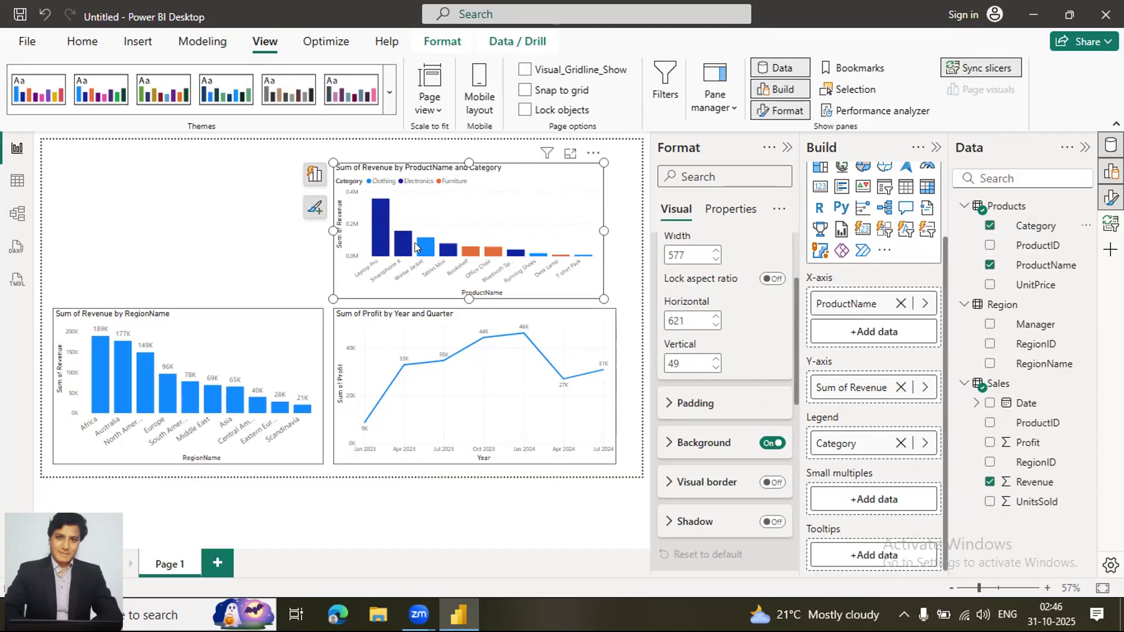
Widen the revenue by product chart to about 604 so its right edge aligns with the profit line chart below.
scroll(900, 245, up, 1)
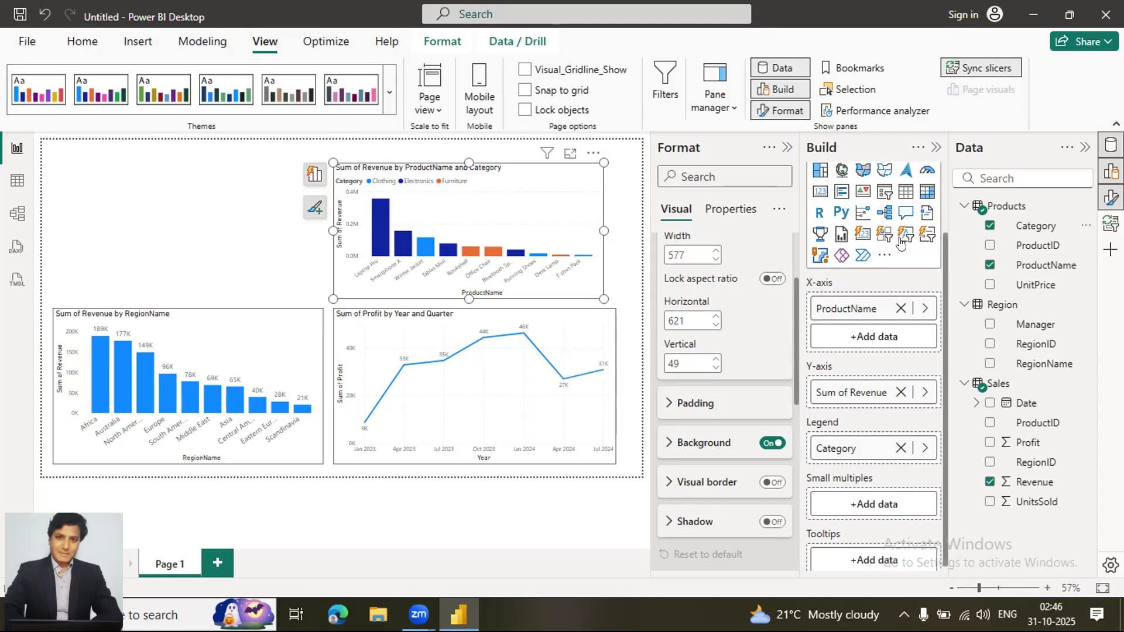
scroll(901, 244, up, 2)
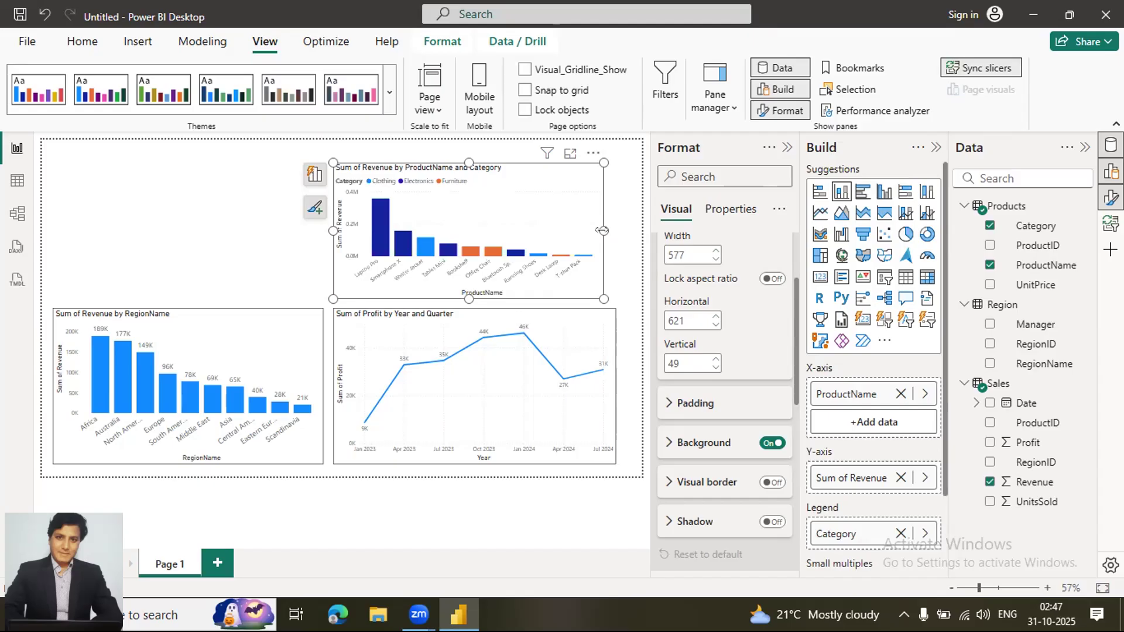
drag(612, 233, 620, 234)
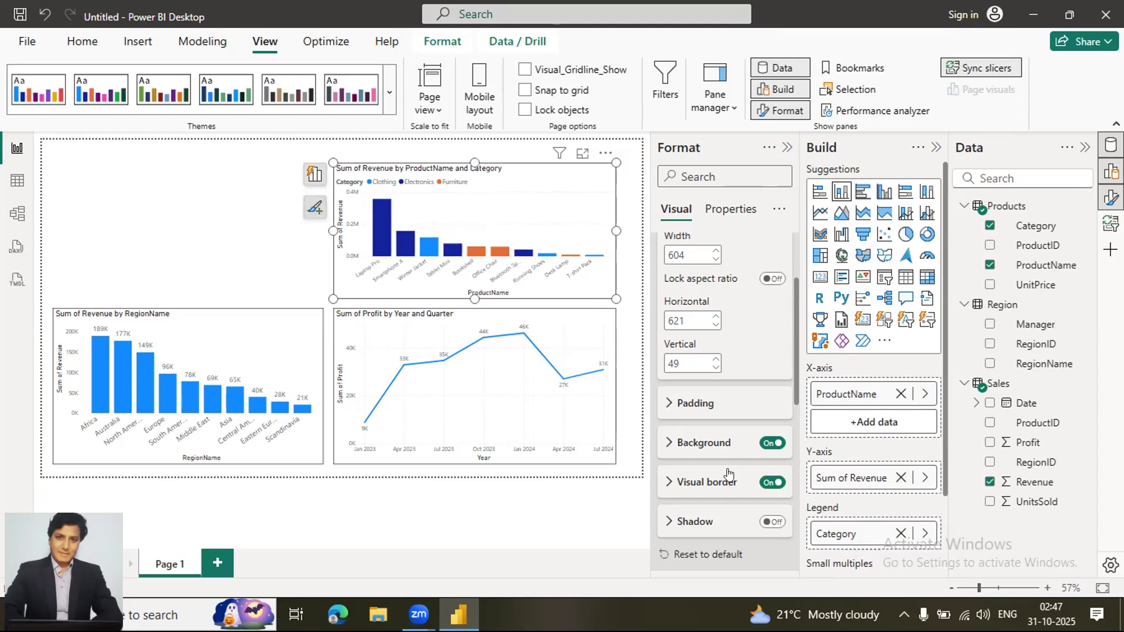
Turn on data labels for the chart of revenue by product and category.
scroll(750, 494, down, 5)
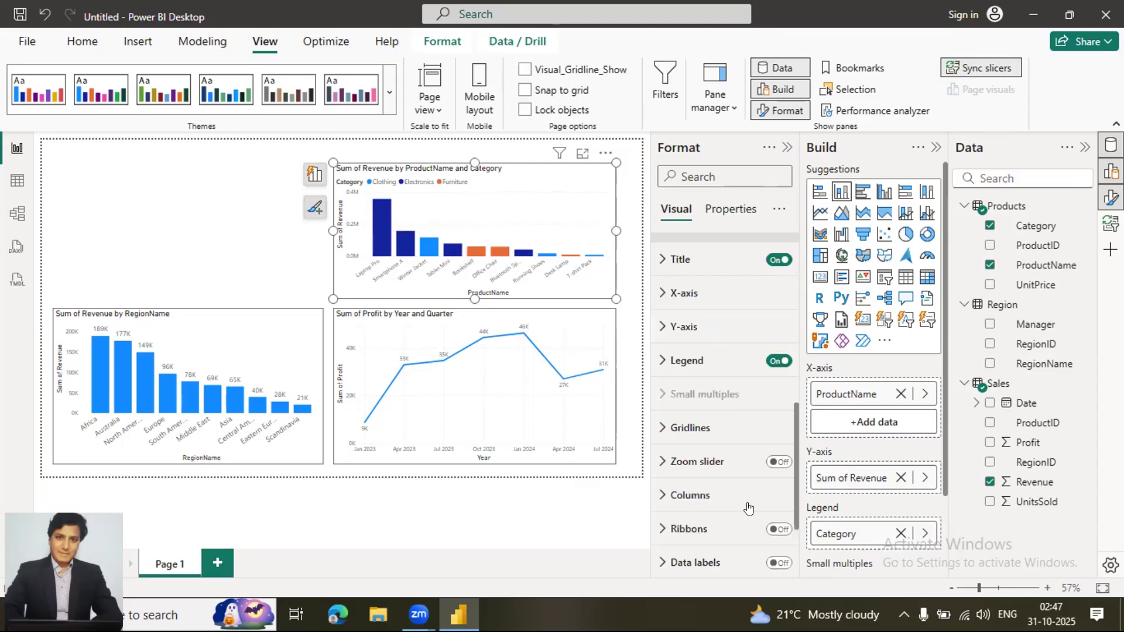
scroll(748, 509, down, 3)
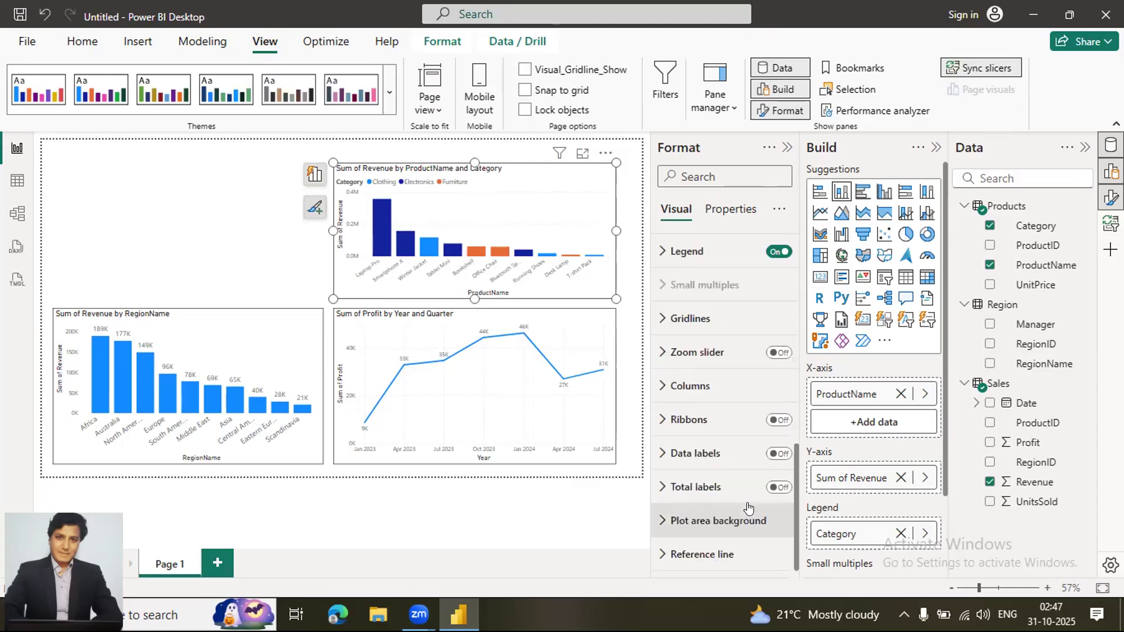
click(776, 462)
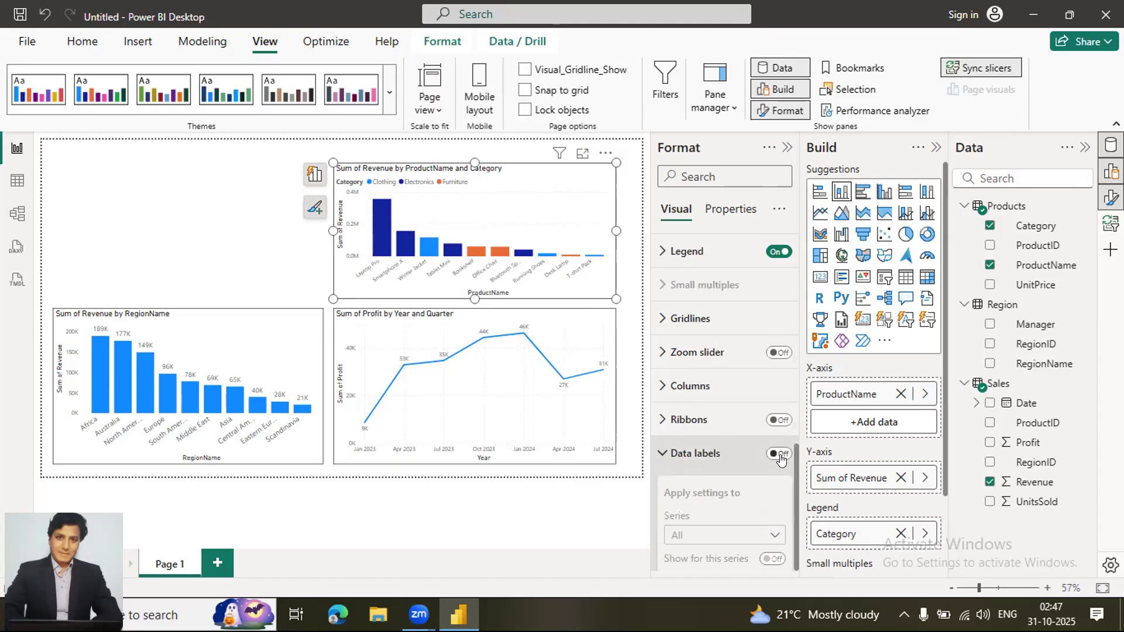
click(778, 454)
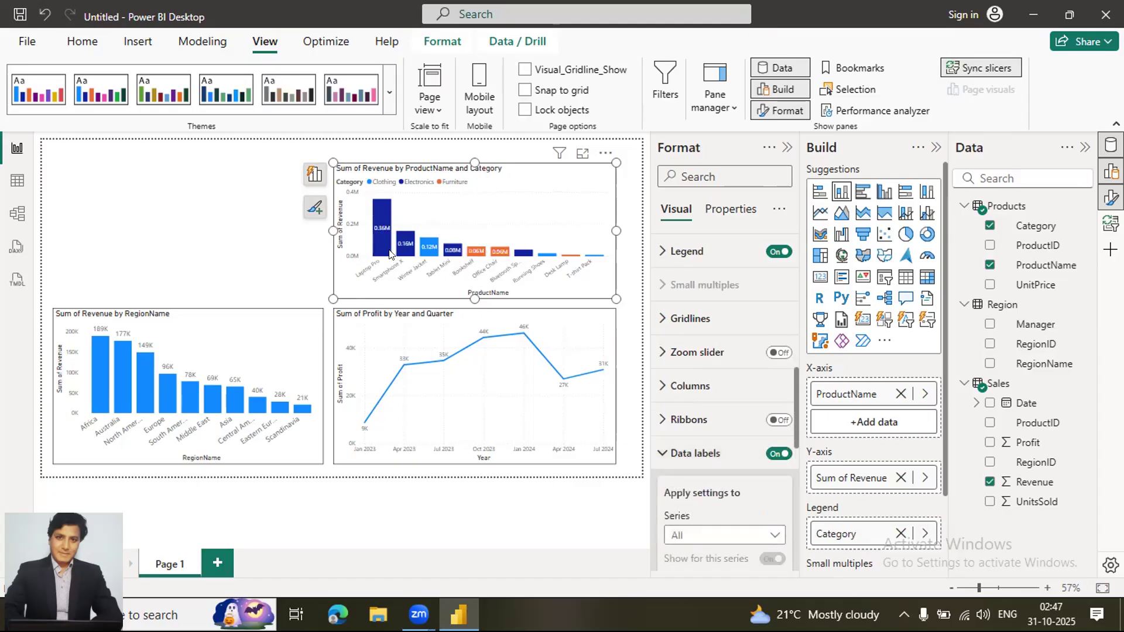
mouse_move(388, 254)
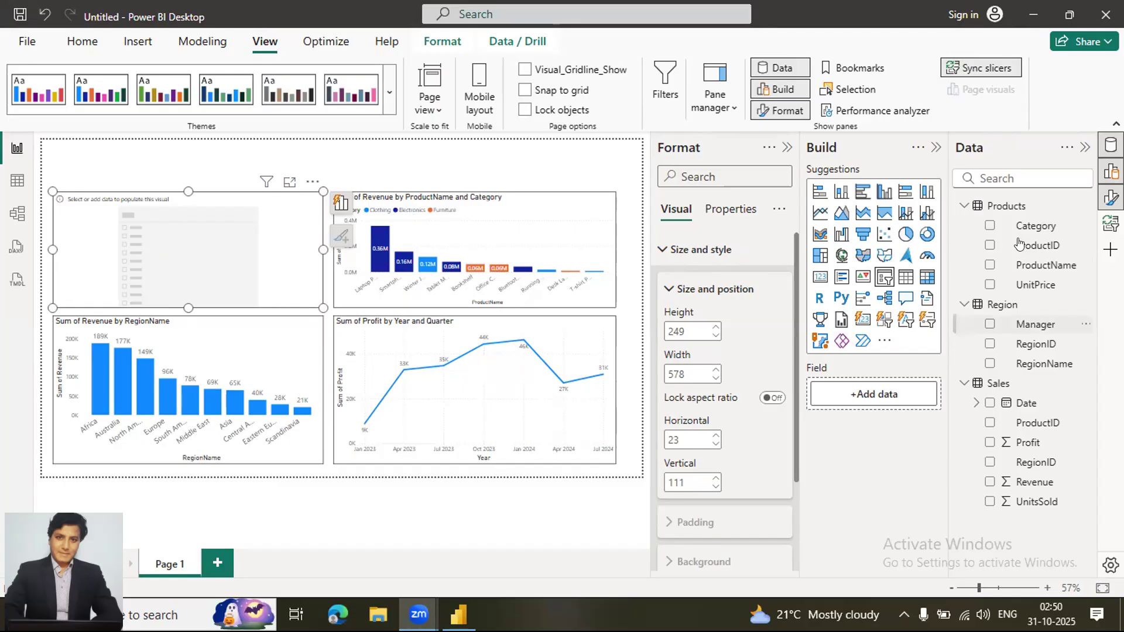
Fill the empty slicer with the Category field and narrow it to a width of about 151.
drag(1036, 226, 215, 246)
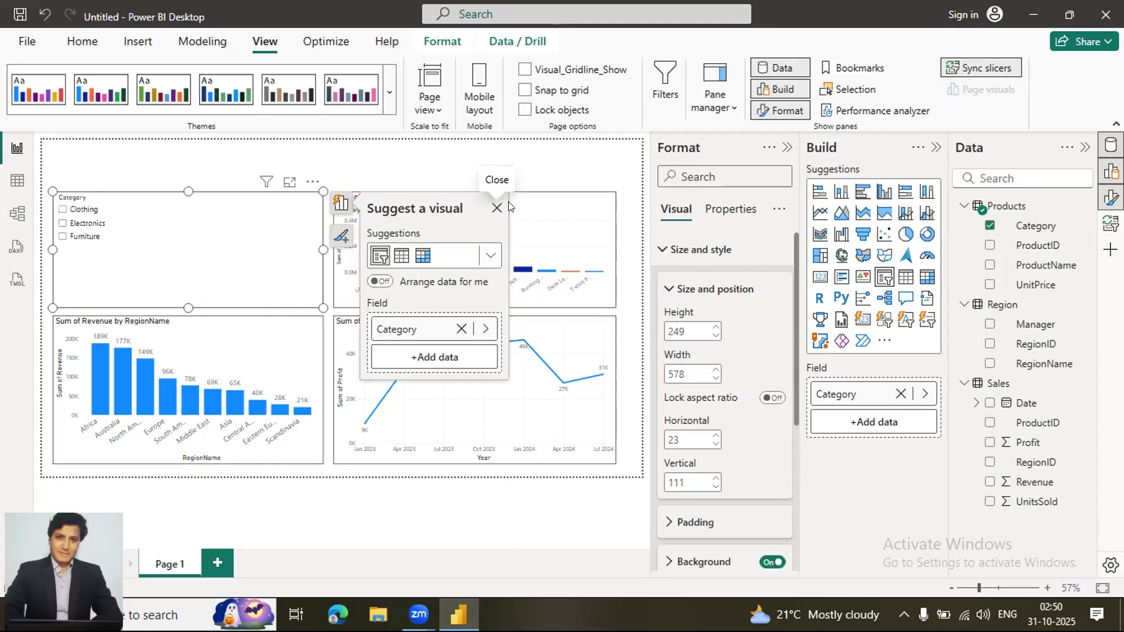
click(324, 252)
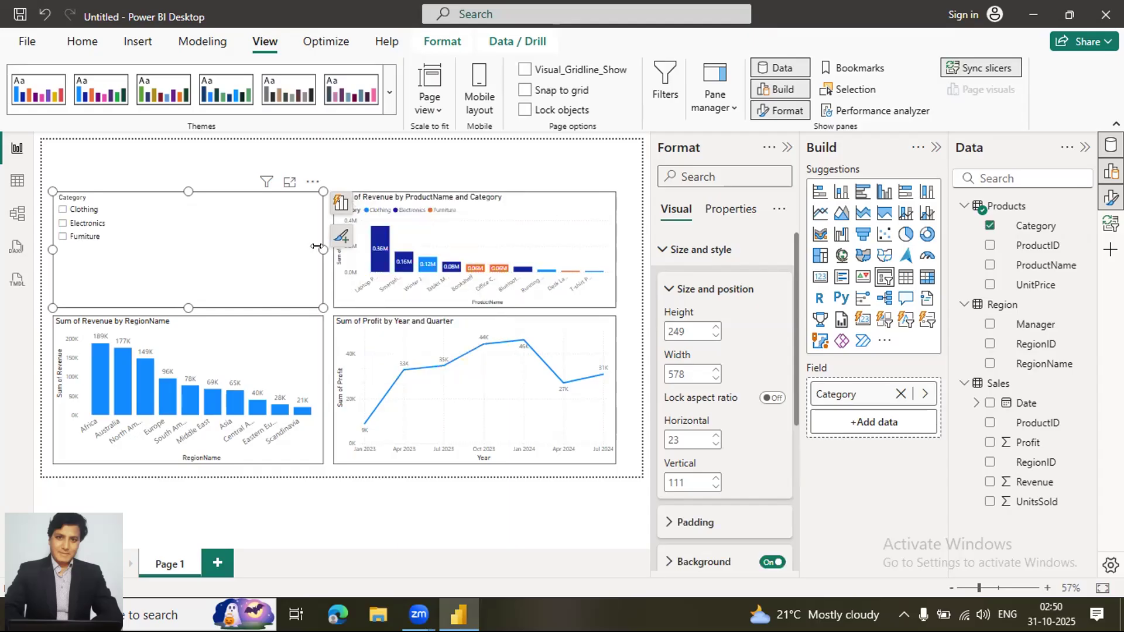
drag(185, 242, 122, 243)
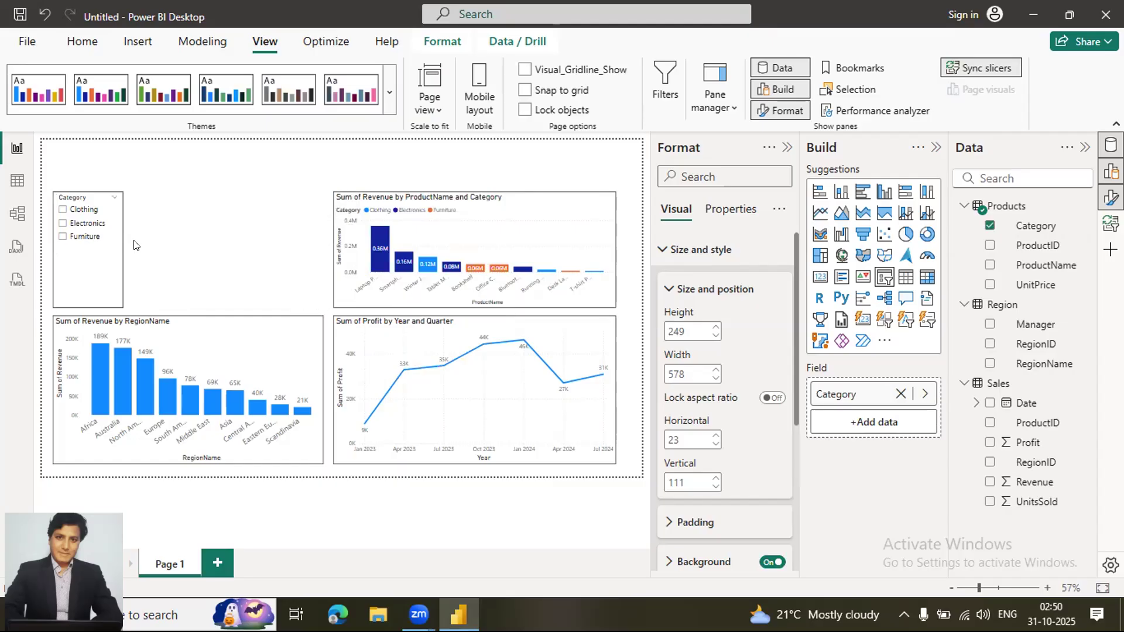
Try the category slicer by filtering the report by Clothing and by Electronics, and clear the selection.
click(63, 209)
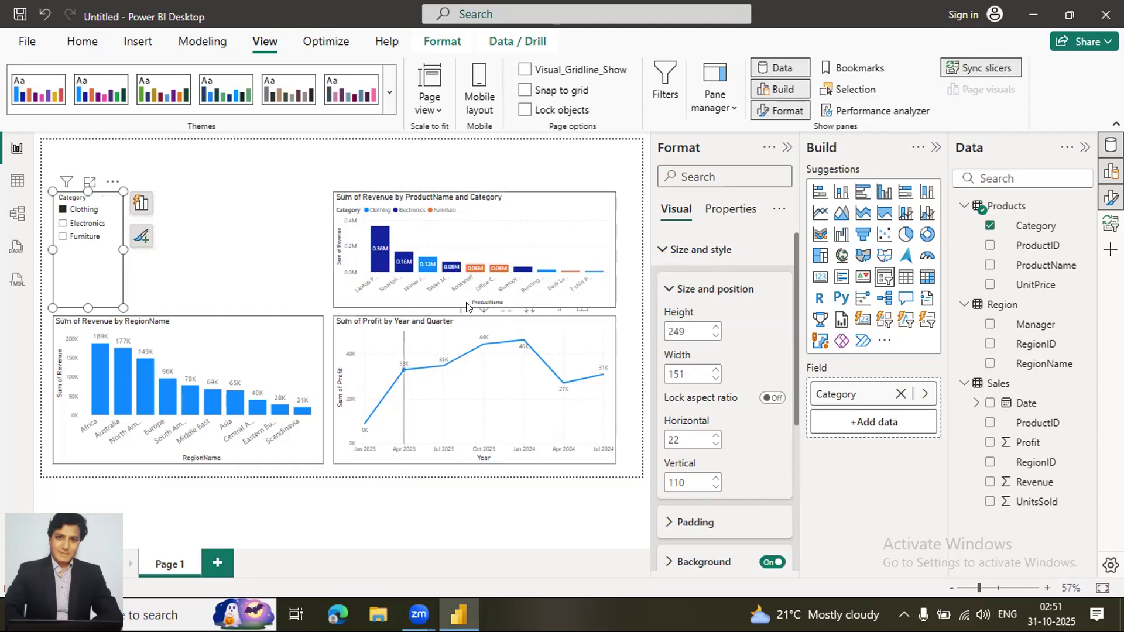
click(502, 408)
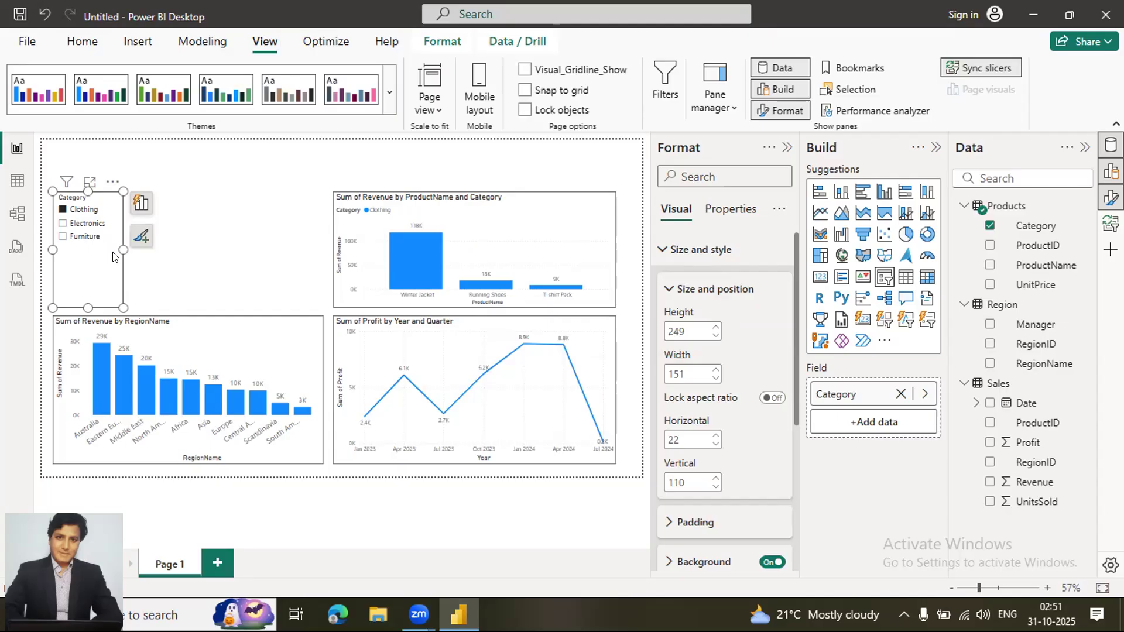
click(62, 224)
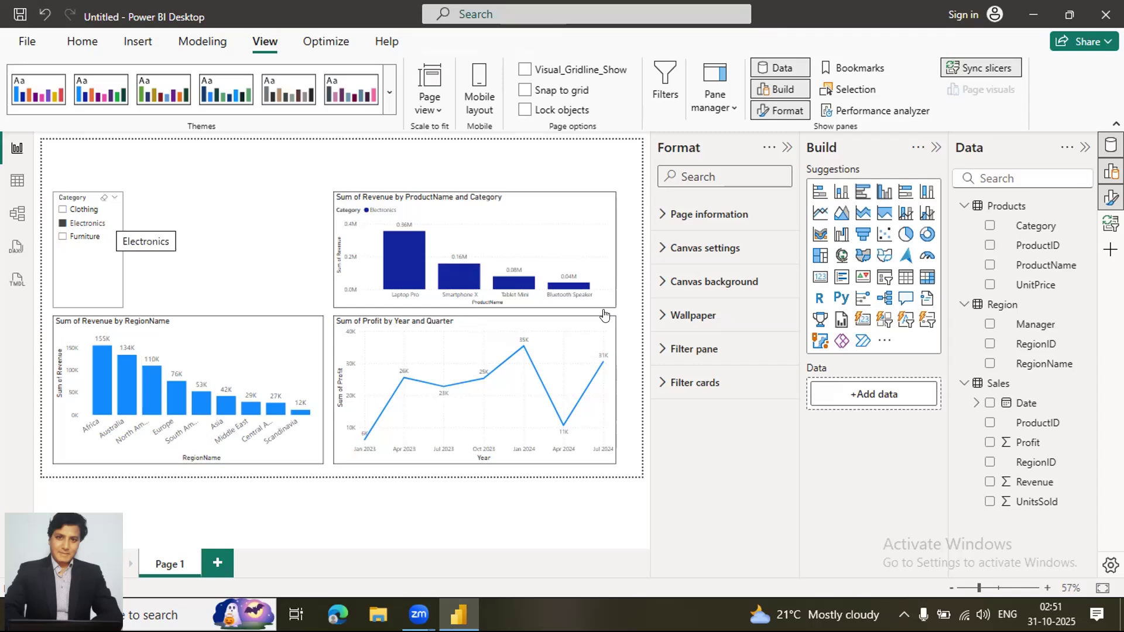
click(111, 301)
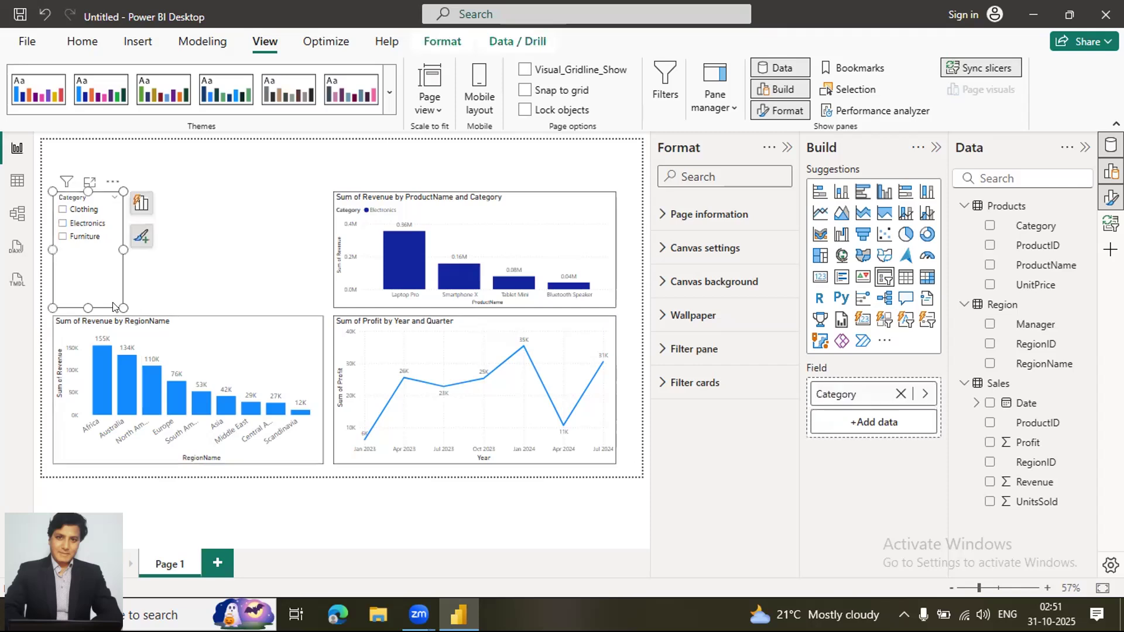
Shrink the category slicer to about 143 wide by 124 high and turn on its visual border.
drag(115, 257, 119, 255)
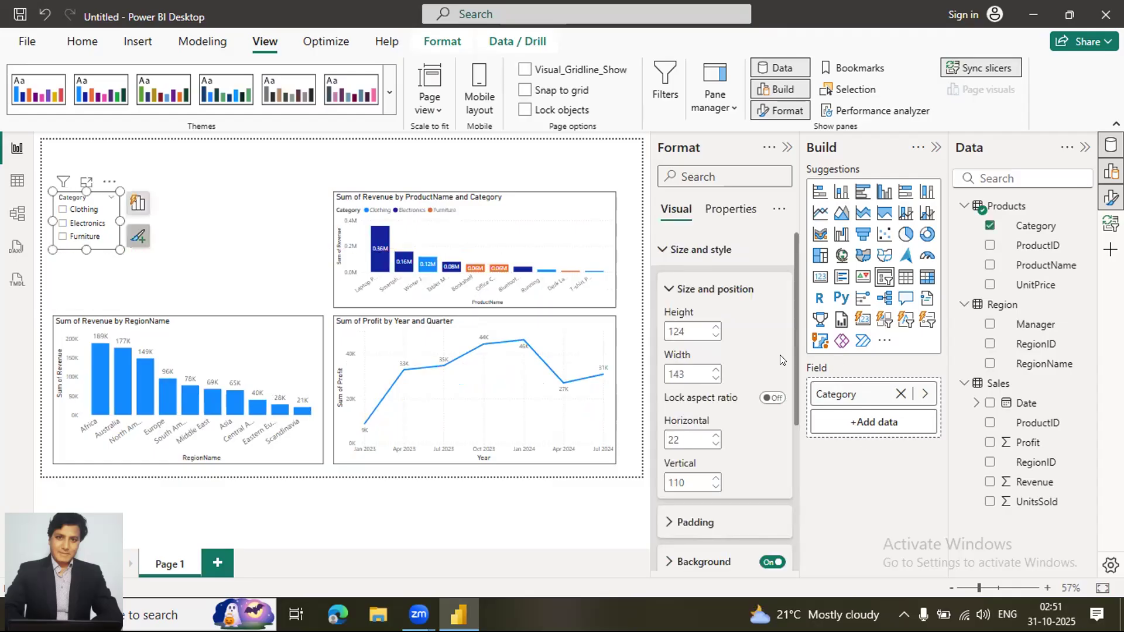
scroll(676, 461, down, 1)
scroll(752, 471, down, 3)
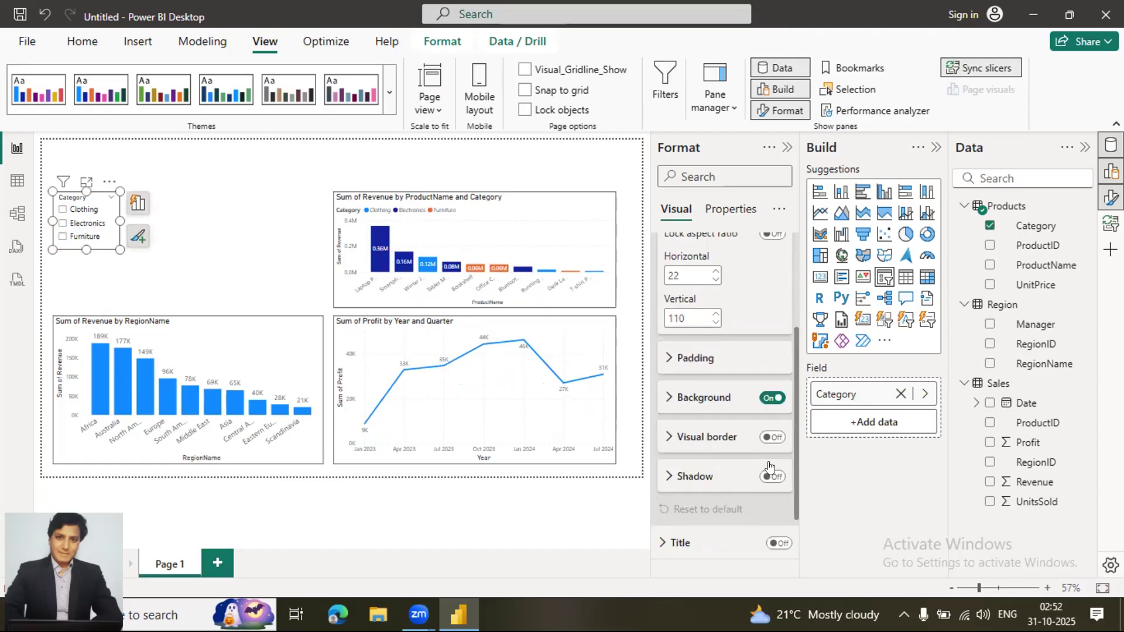
scroll(769, 355, down, 2)
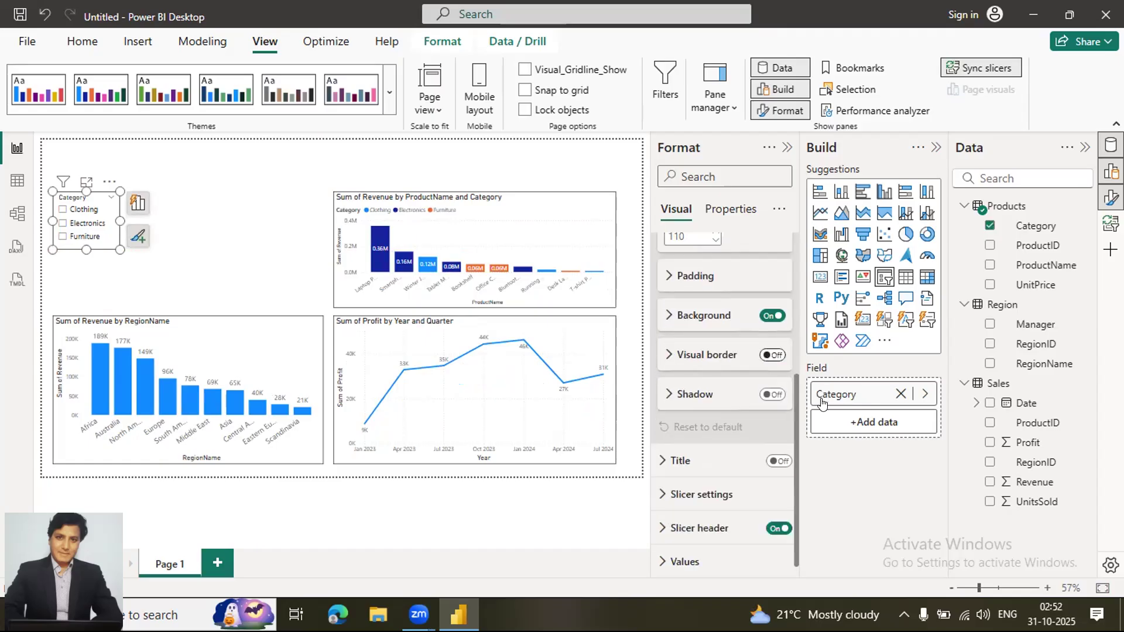
click(772, 355)
scroll(743, 496, down, 1)
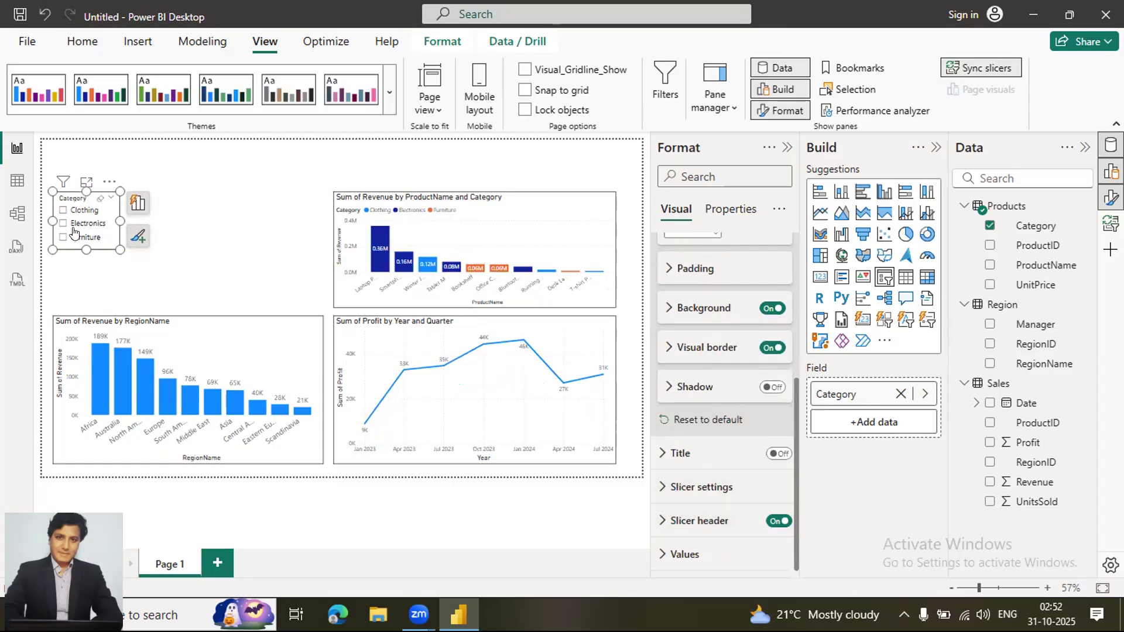
Set the category slicer's style to Tile and enlarge it to about 159 wide by 212 high so all tiles fit.
click(665, 488)
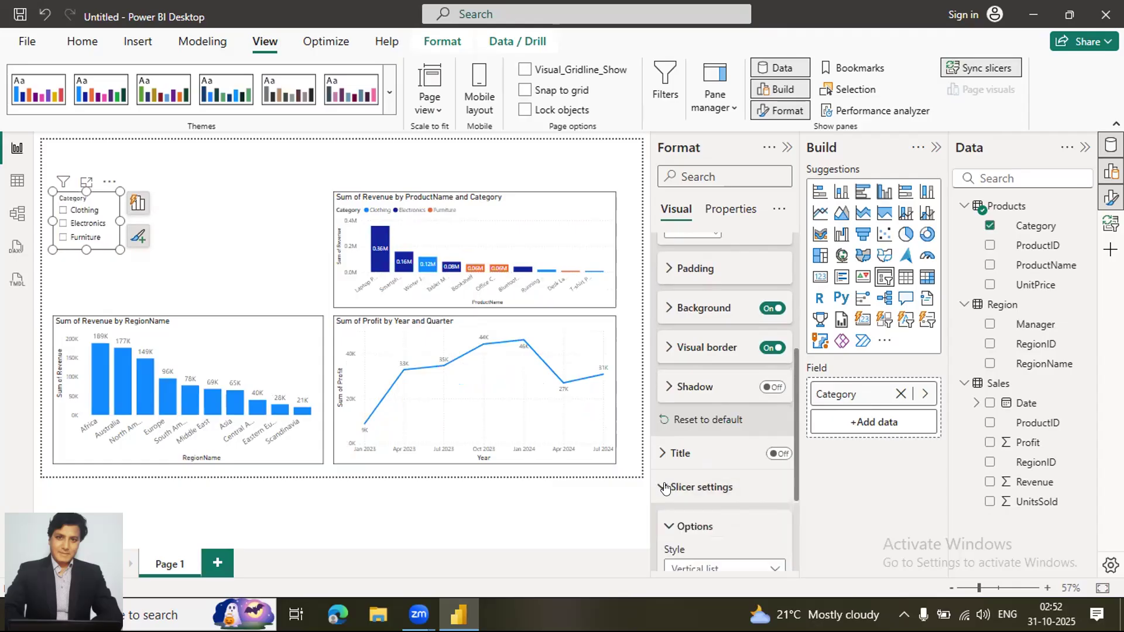
scroll(664, 487, down, 3)
click(757, 415)
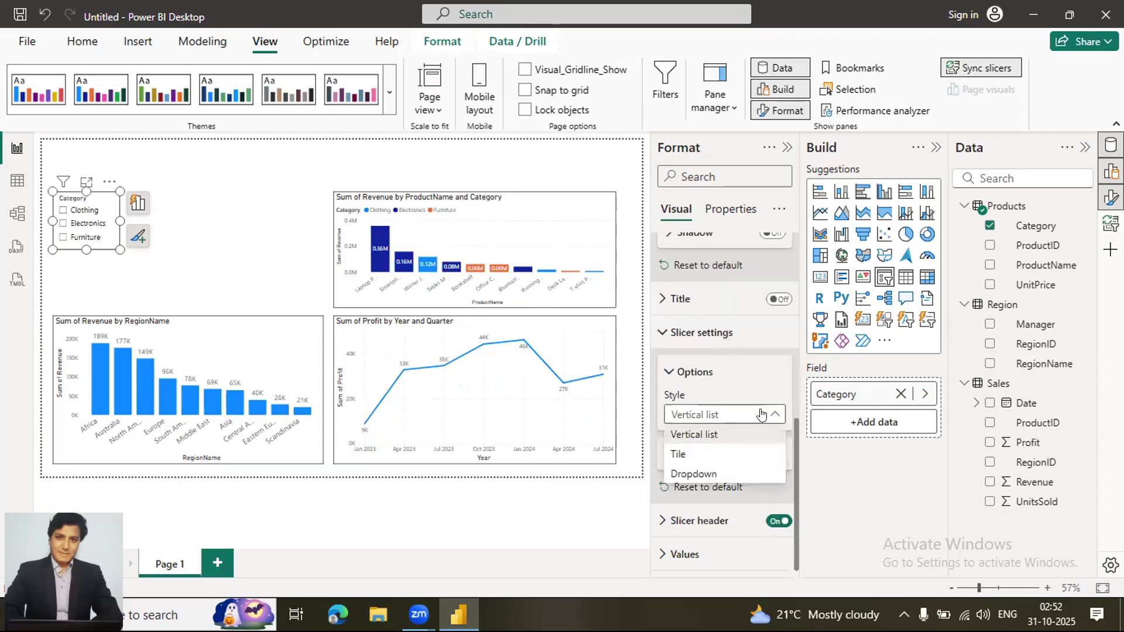
click(889, 481)
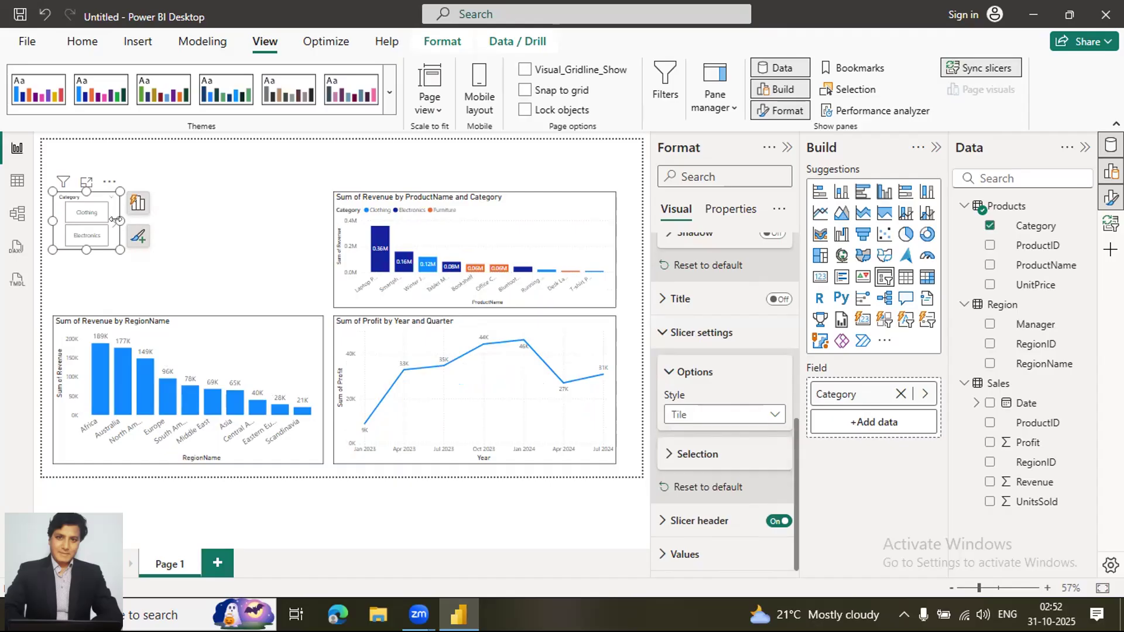
drag(120, 220, 128, 291)
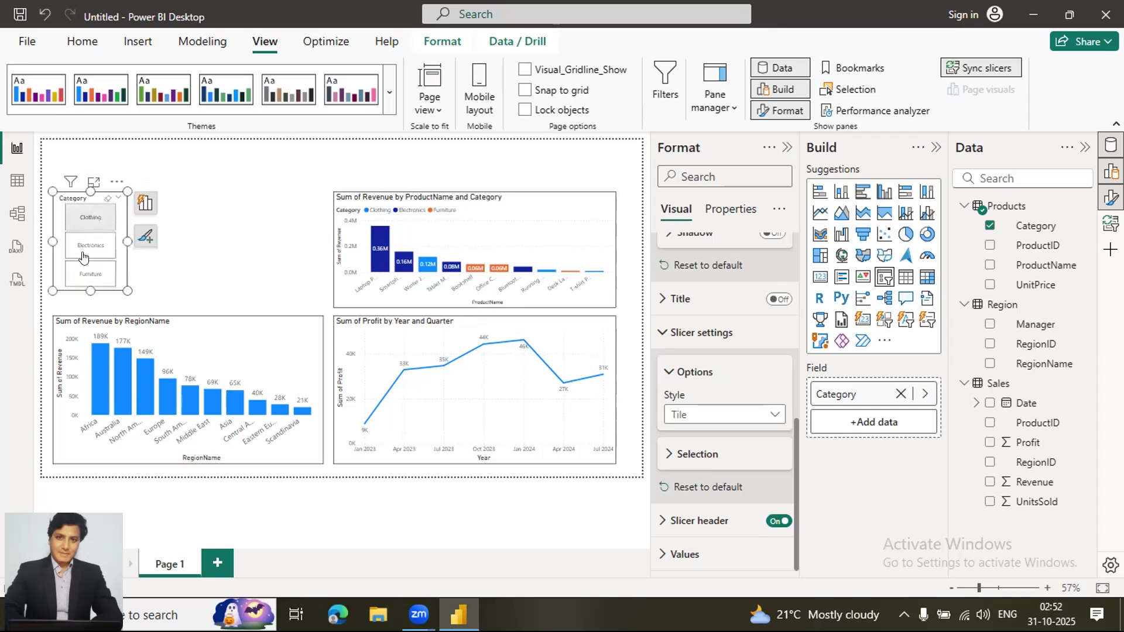
Test the Electronics tile in the category slicer and clear the filter again.
click(88, 257)
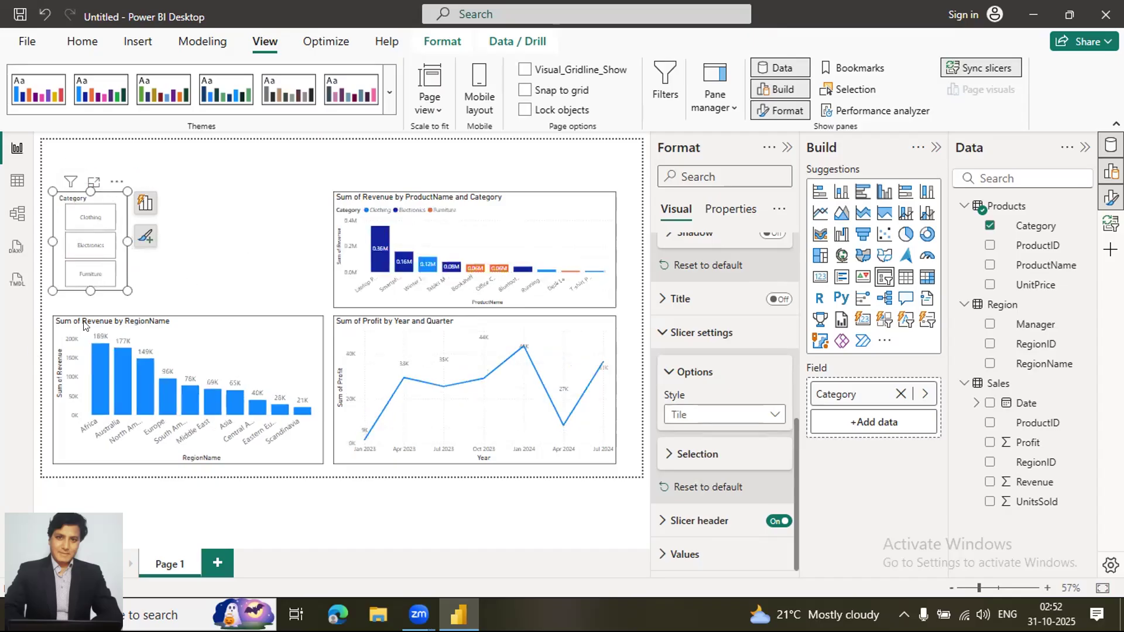
click(86, 301)
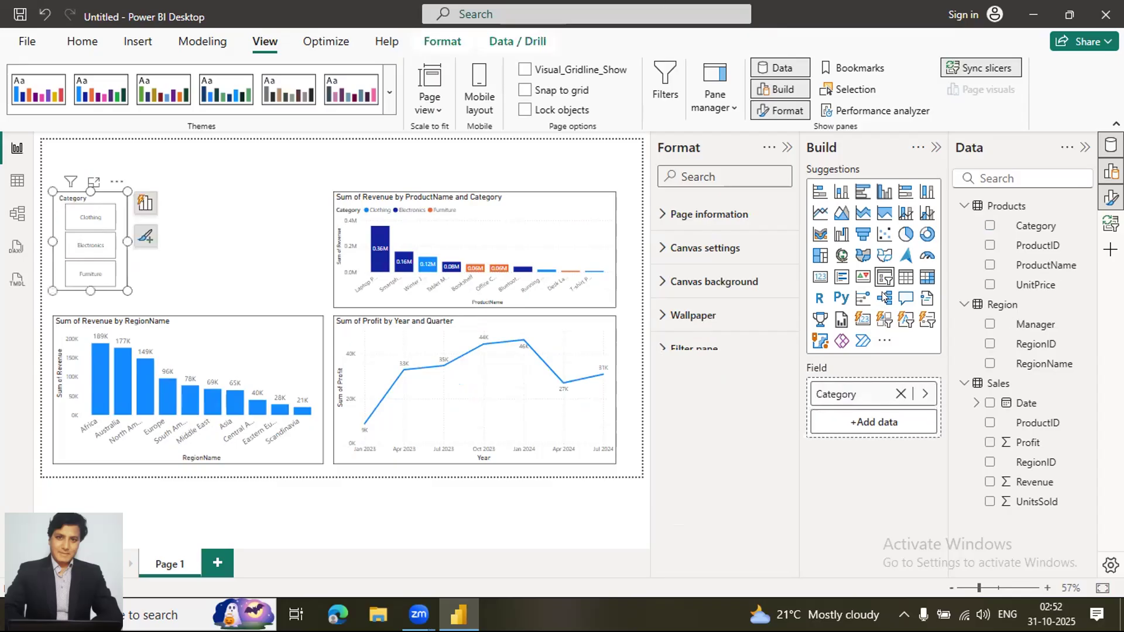
Add a second slicer beside the category slicer, fill it with RegionName and look through its list of regions.
click(237, 228)
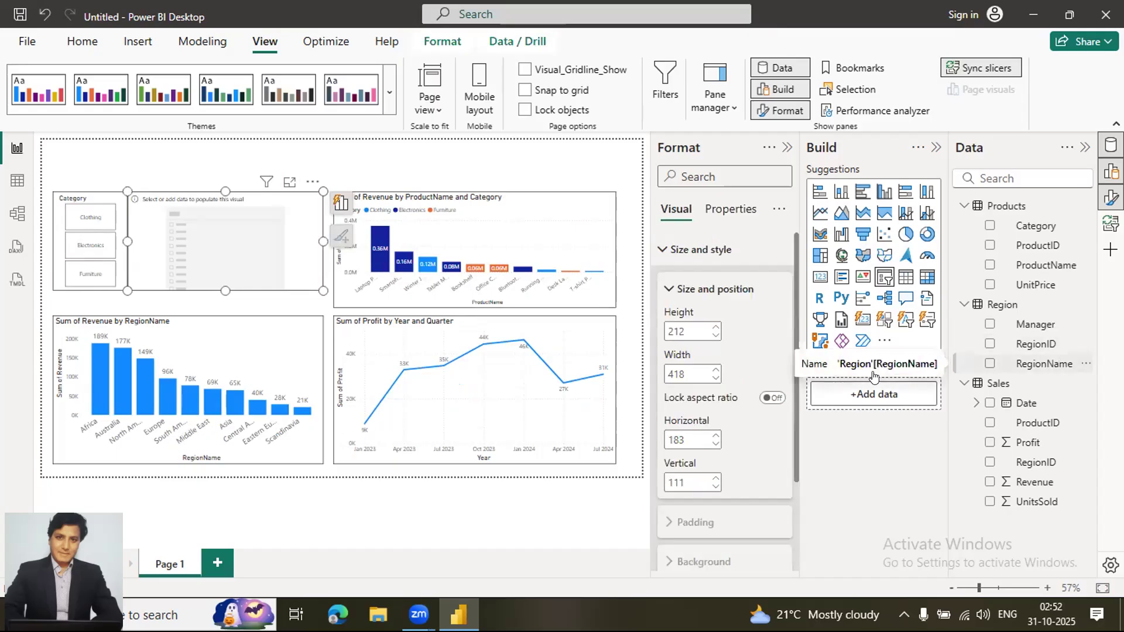
drag(1044, 364, 272, 249)
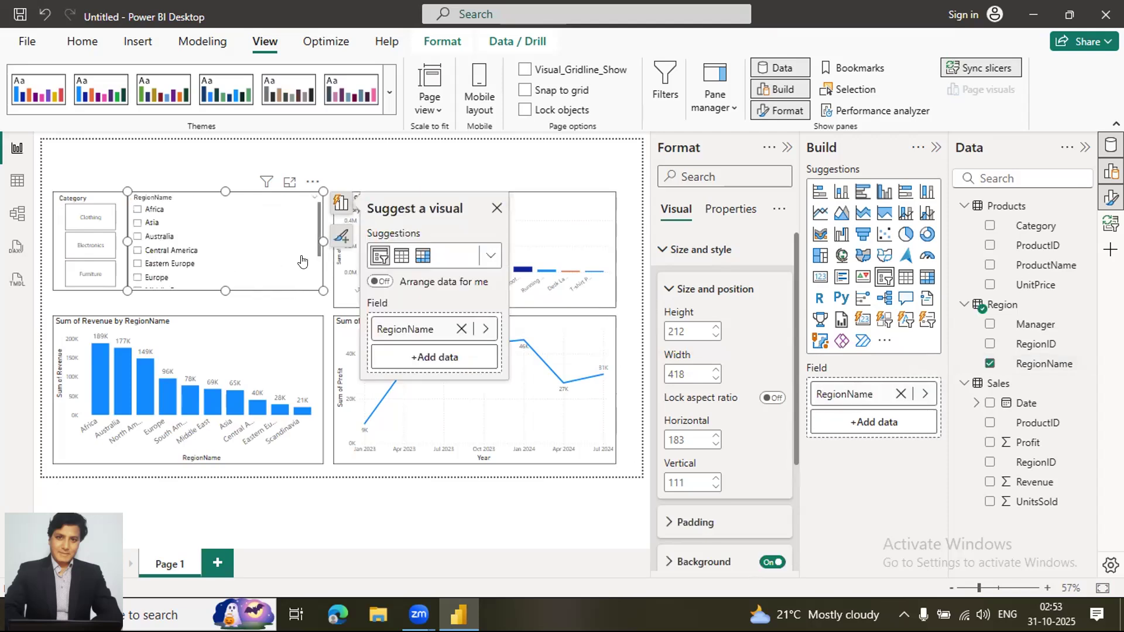
scroll(233, 256, down, 3)
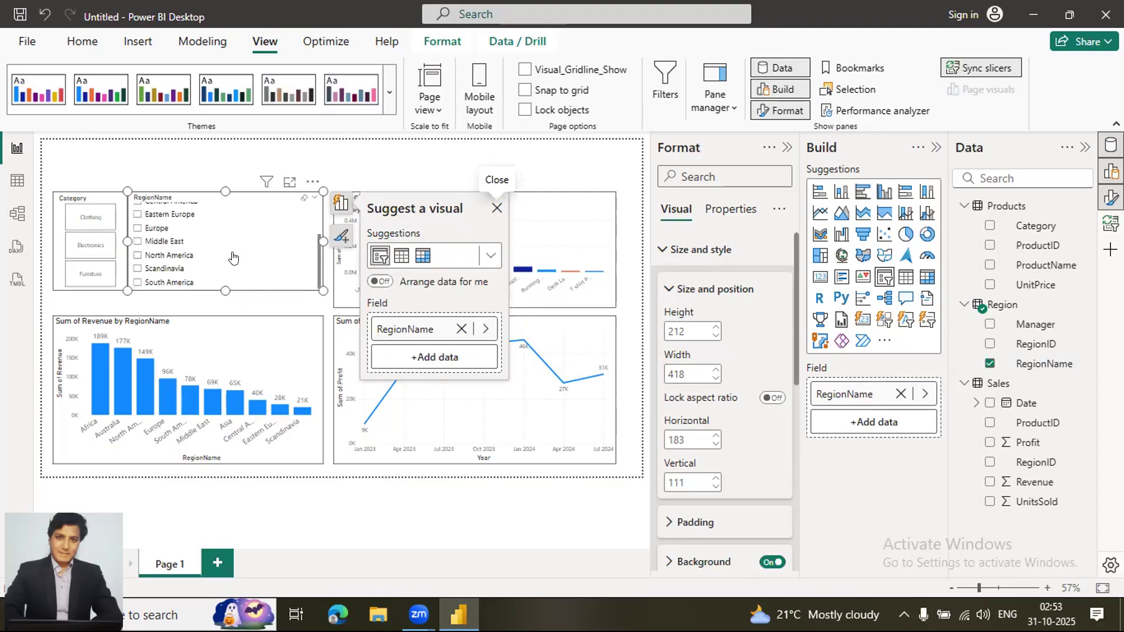
scroll(281, 247, up, 3)
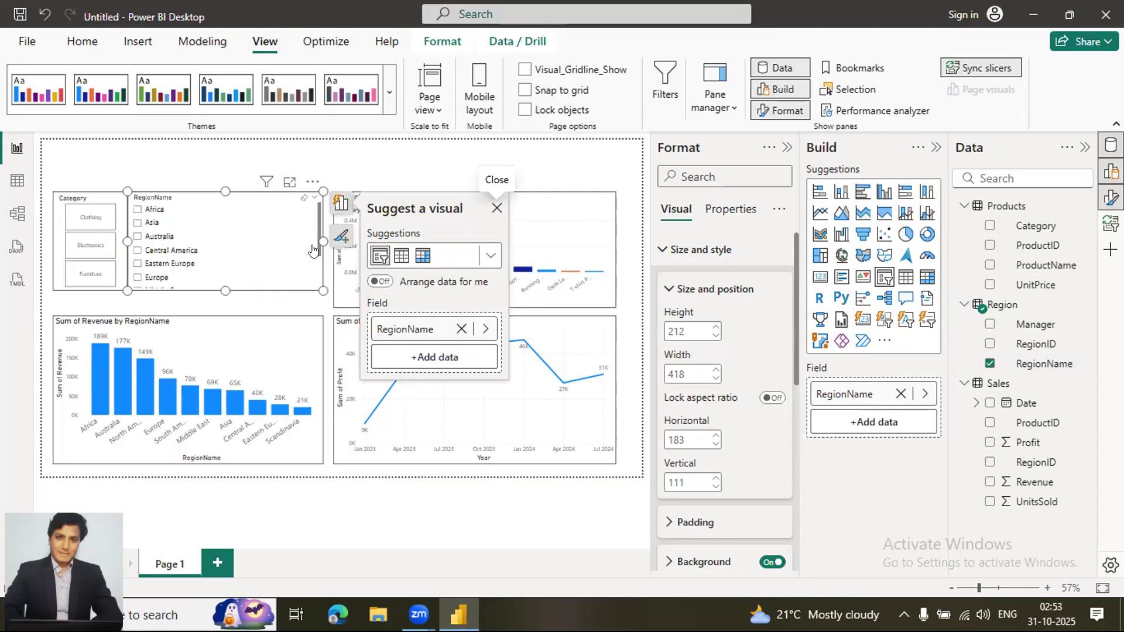
Resize the RegionName slicer to about 417 wide by 233 high to fill the space above the region chart.
drag(323, 242, 198, 241)
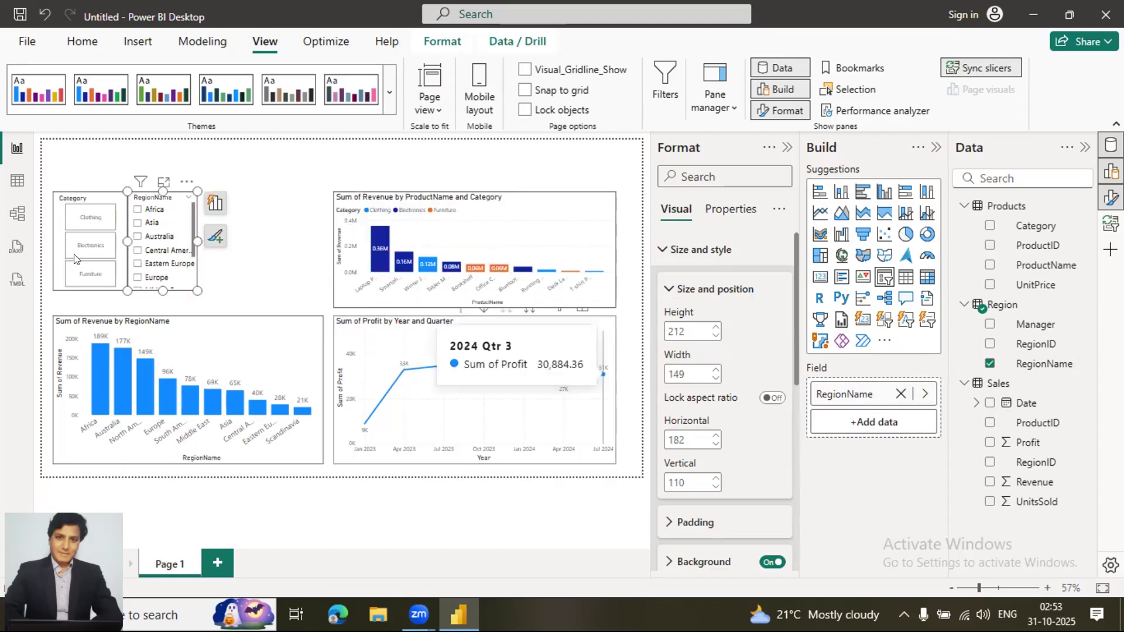
drag(198, 241, 318, 252)
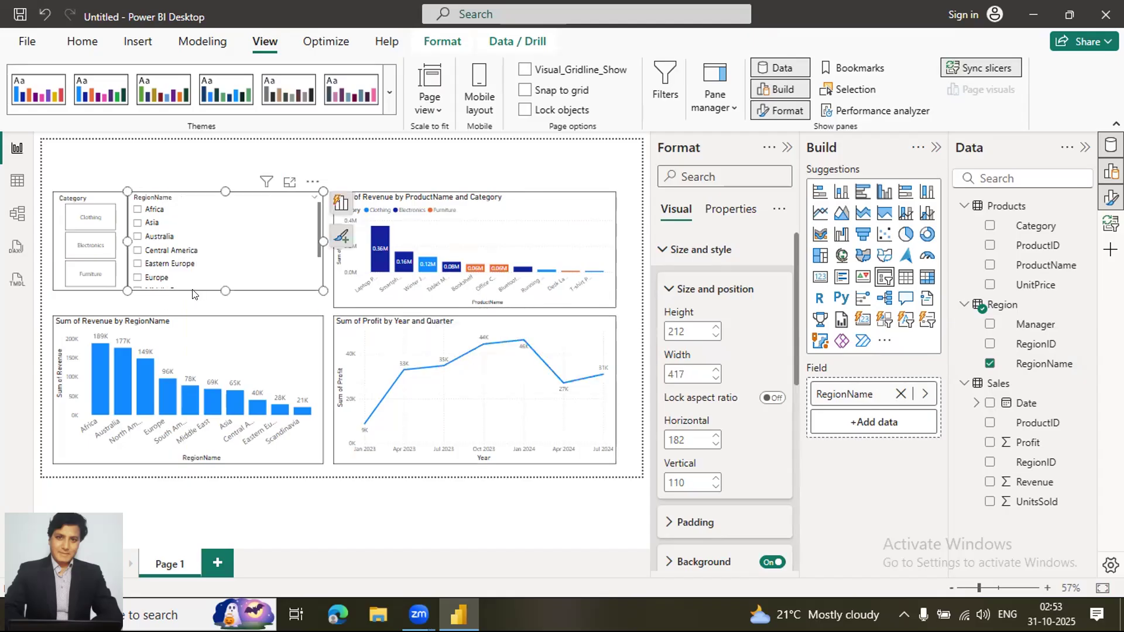
mouse_move(226, 291)
mouse_down()
mouse_move(230, 301)
mouse_move(208, 301)
mouse_up()
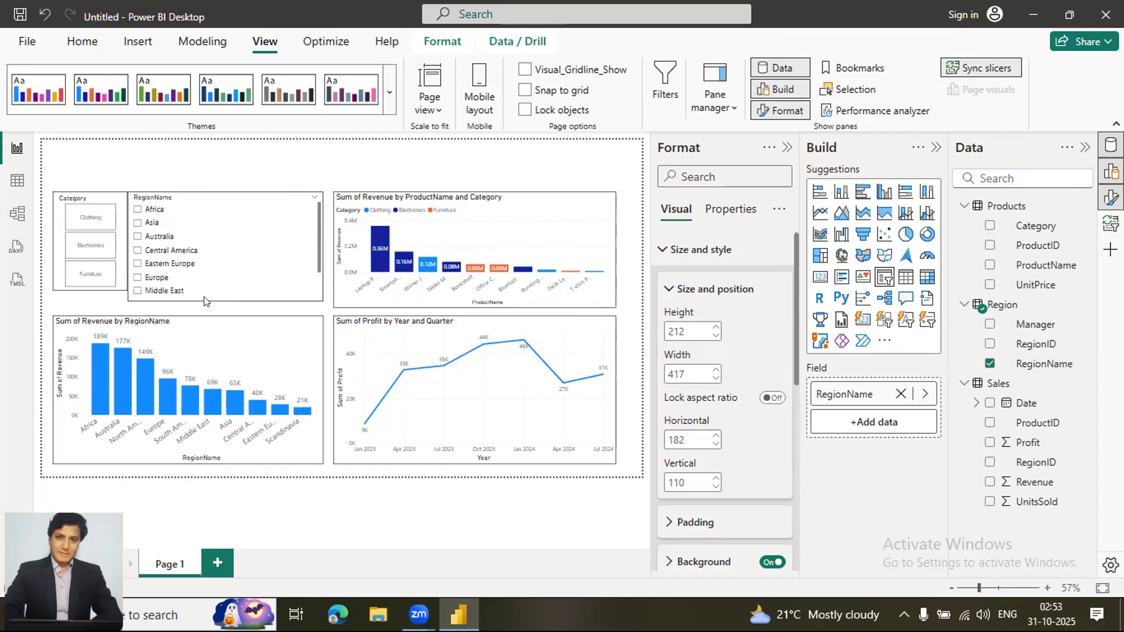
Test both slicers together by filtering the report for Clothing in Africa and switching the region to Australia.
click(130, 214)
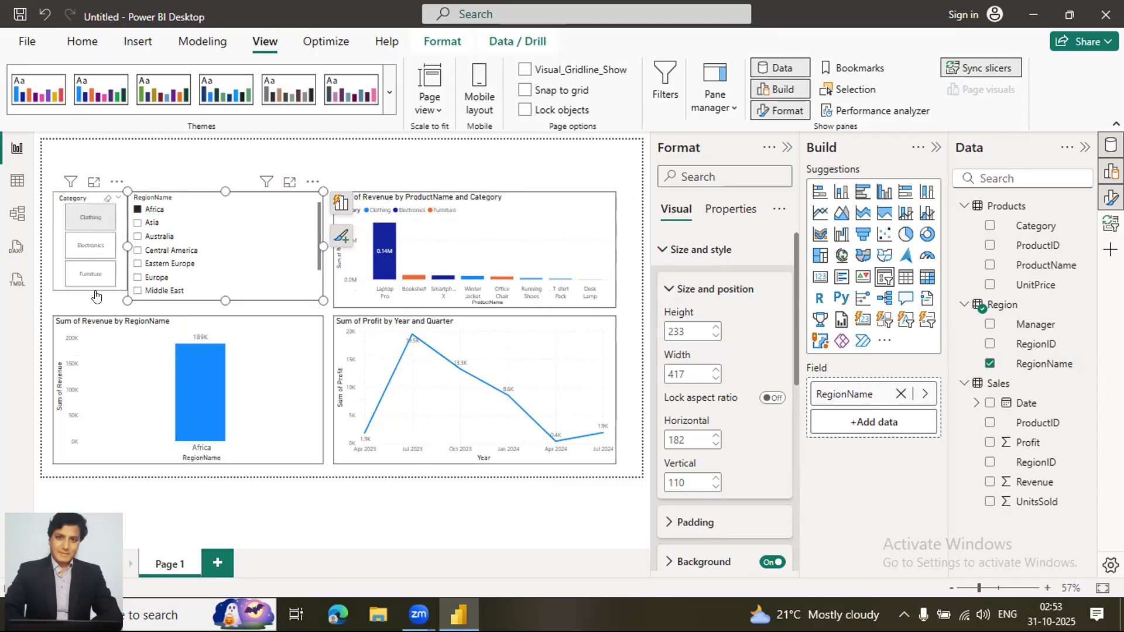
click(91, 217)
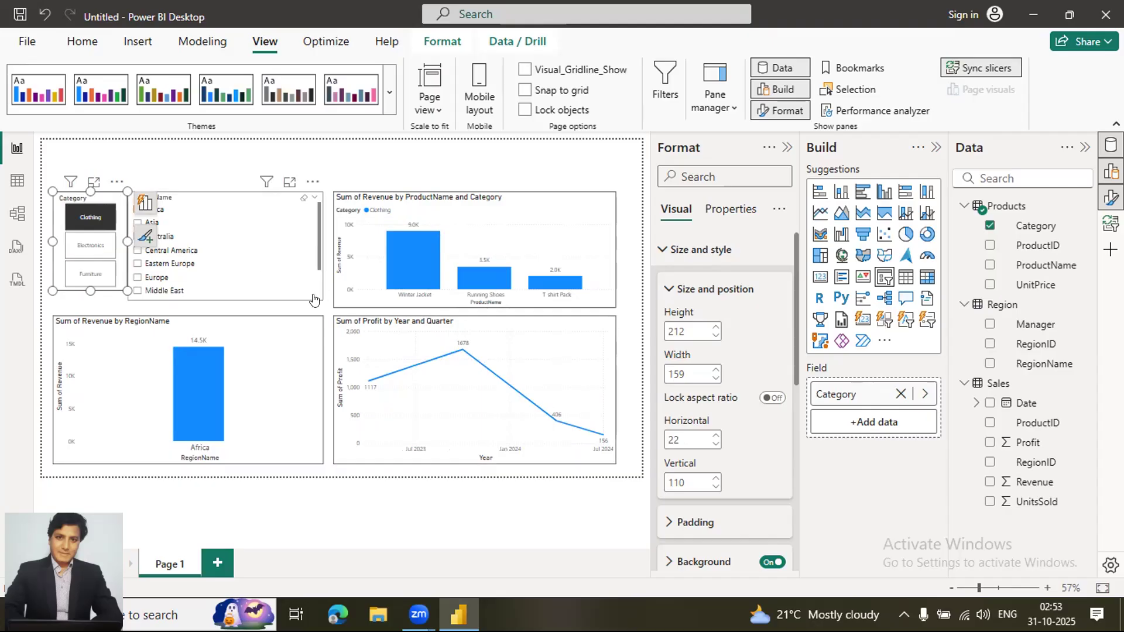
click(208, 231)
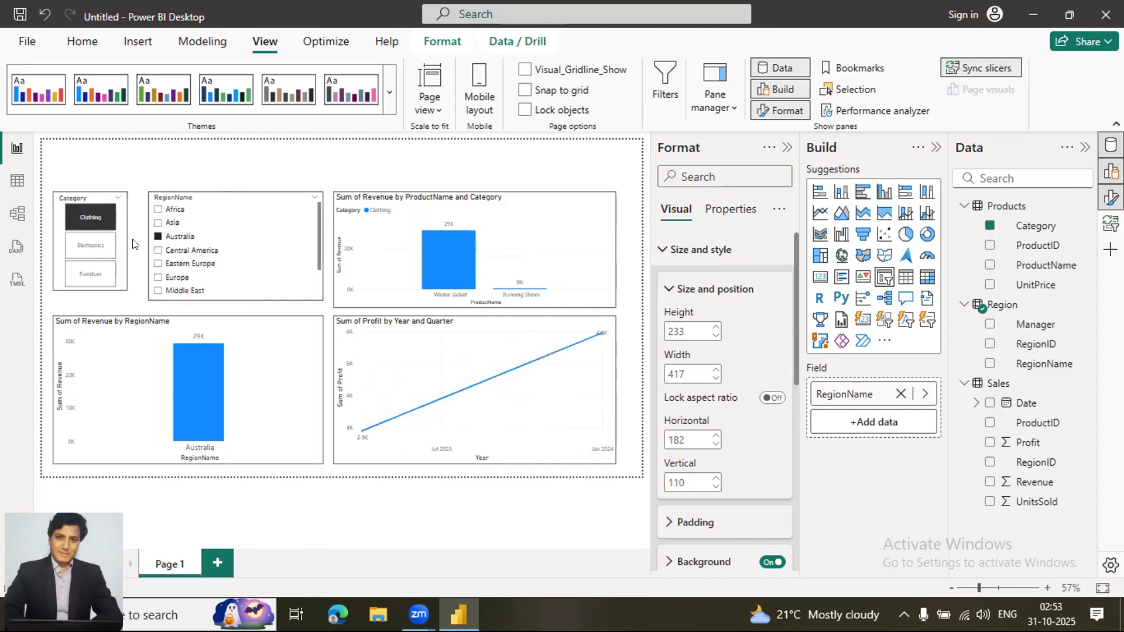
Stretch the category slicer into one row of tiles with a shorter RegionName slicer beneath it, and clear the Australia filter.
drag(124, 239, 136, 241)
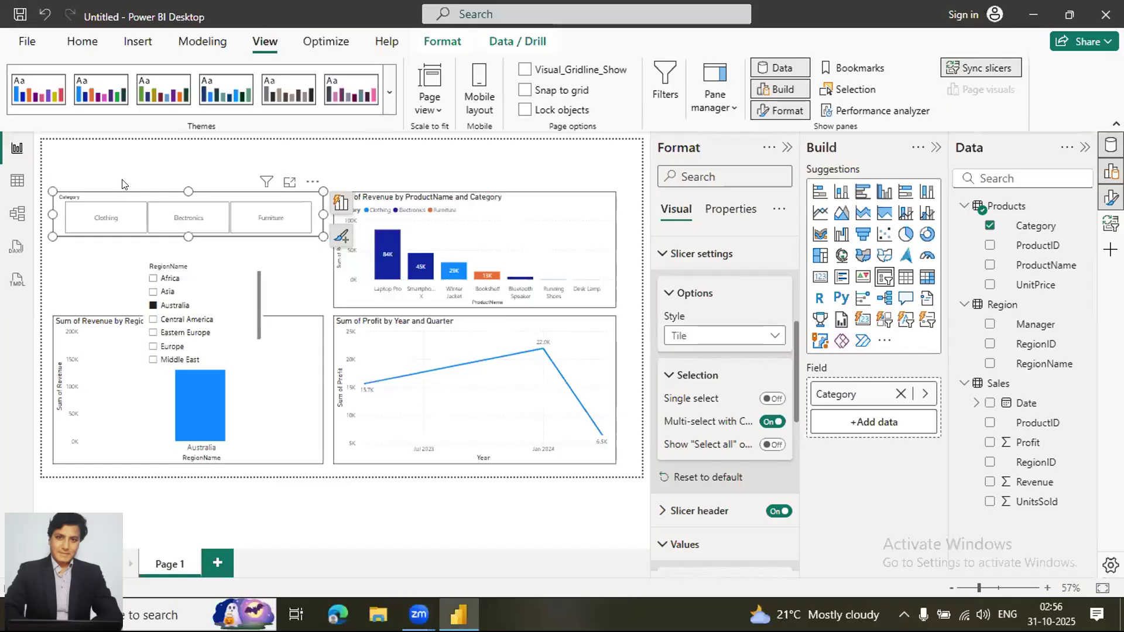
drag(119, 183, 120, 166)
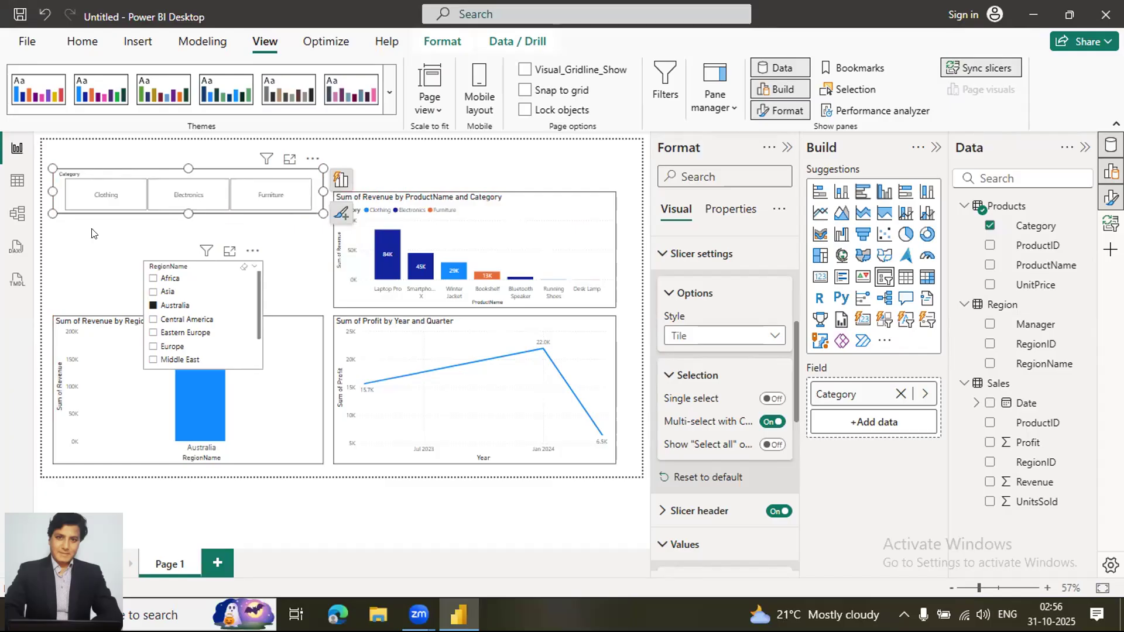
drag(72, 226, 82, 226)
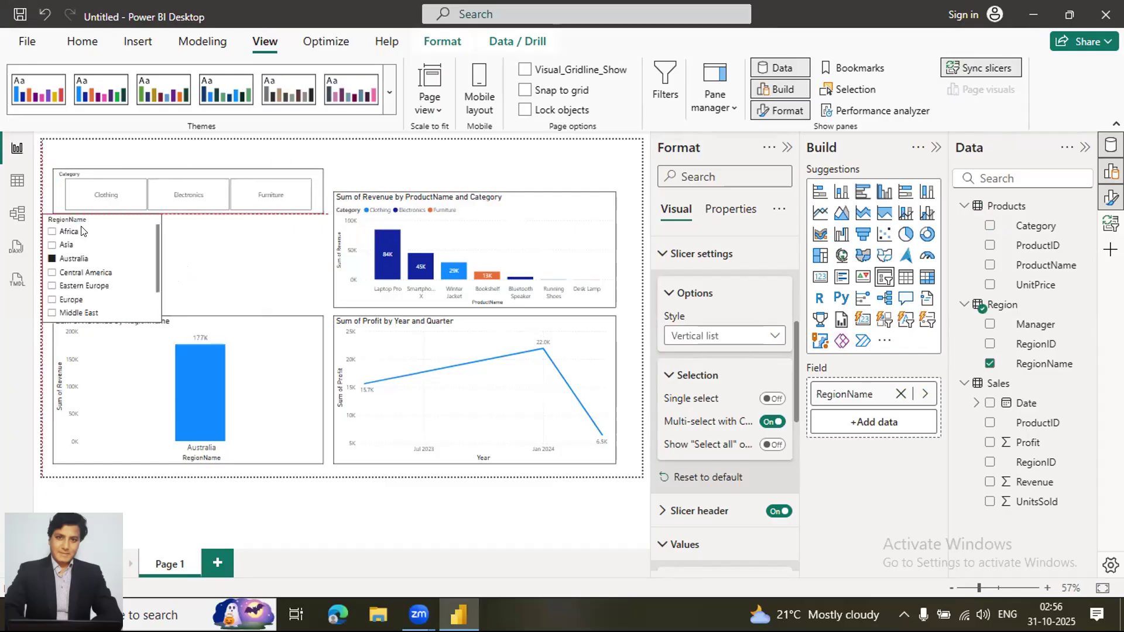
drag(82, 335, 154, 308)
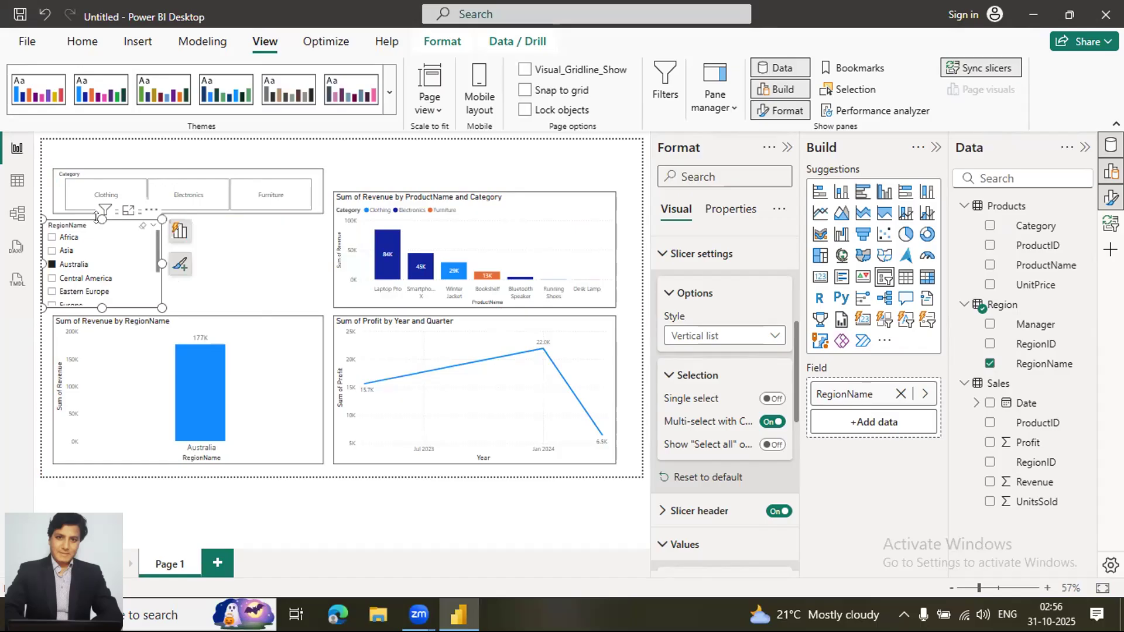
drag(97, 220, 101, 213)
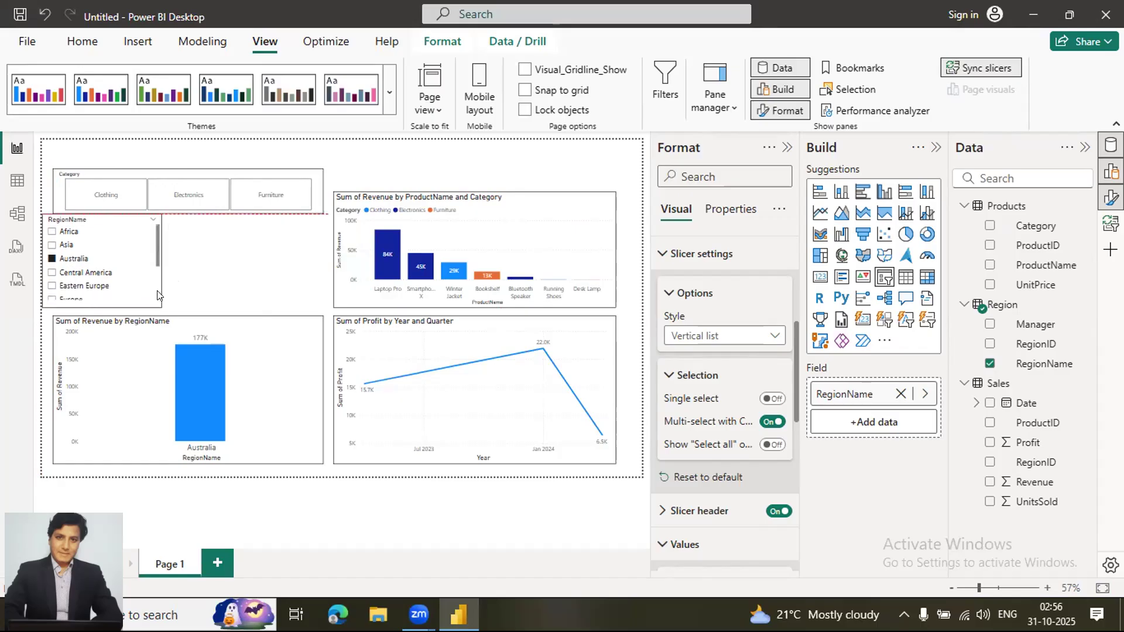
click(250, 270)
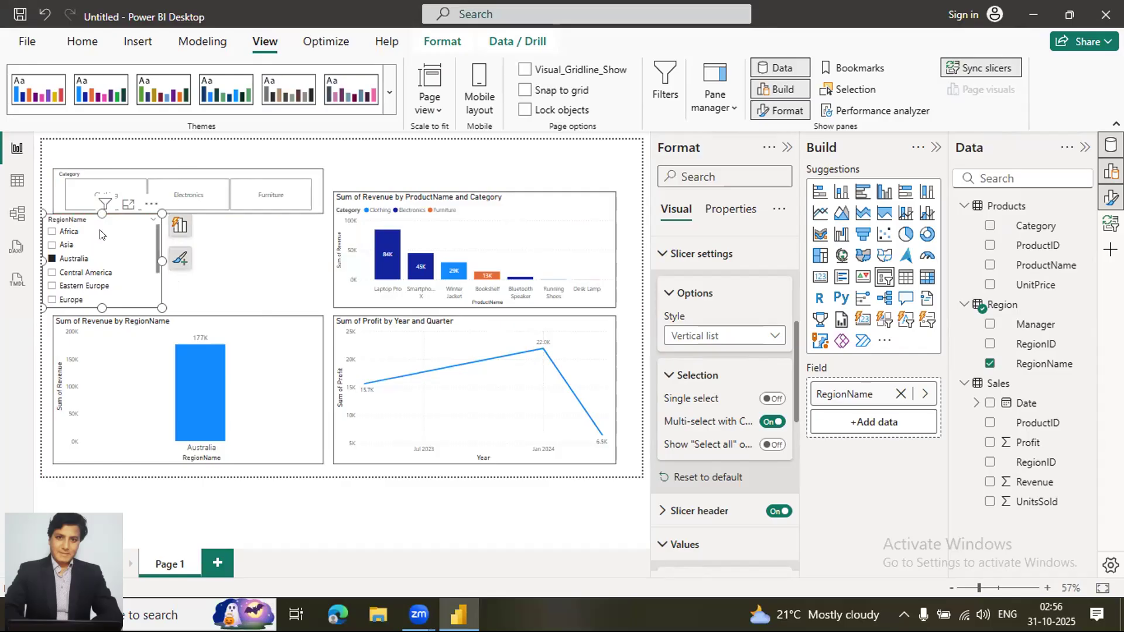
click(51, 273)
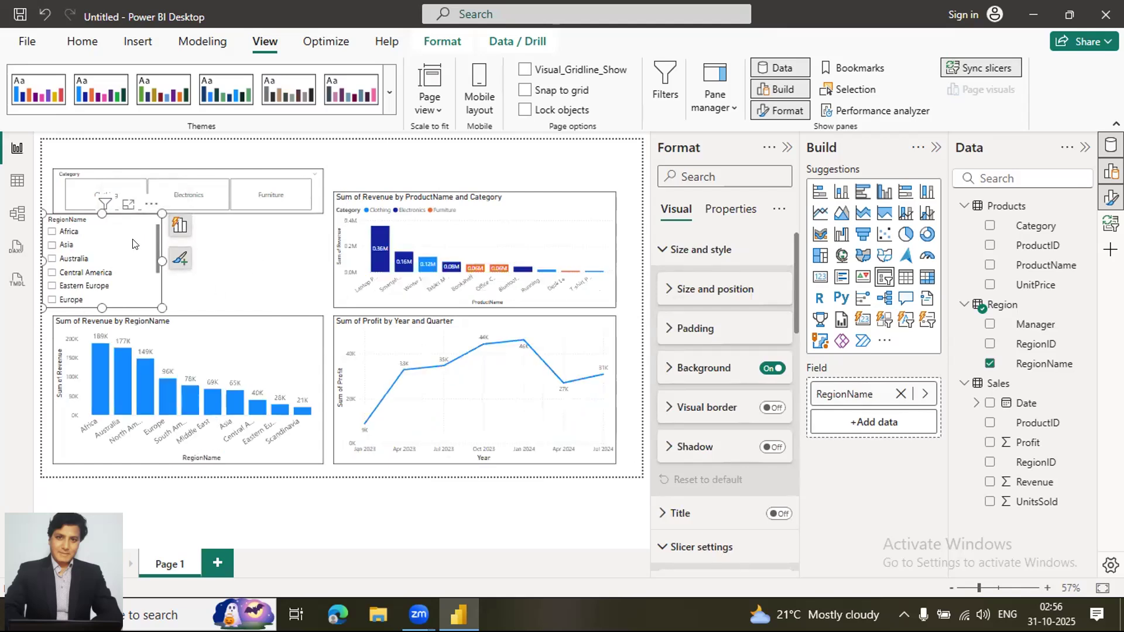
Add a slicer for the Date field of Sales and shrink it to fit beside the RegionName slicer.
key(Delete)
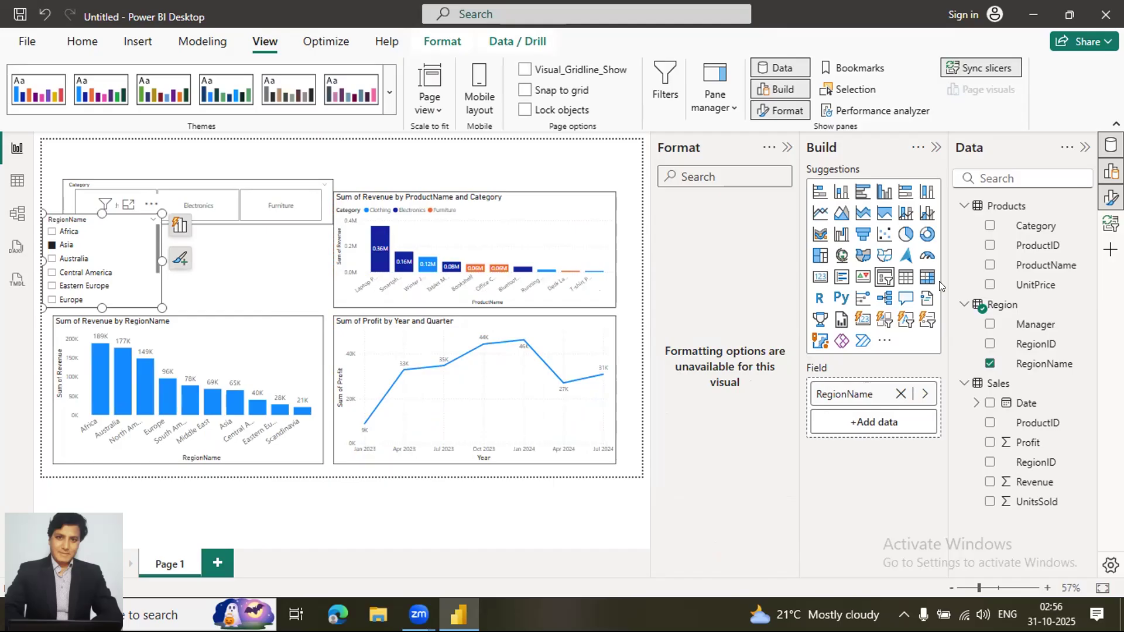
click(879, 282)
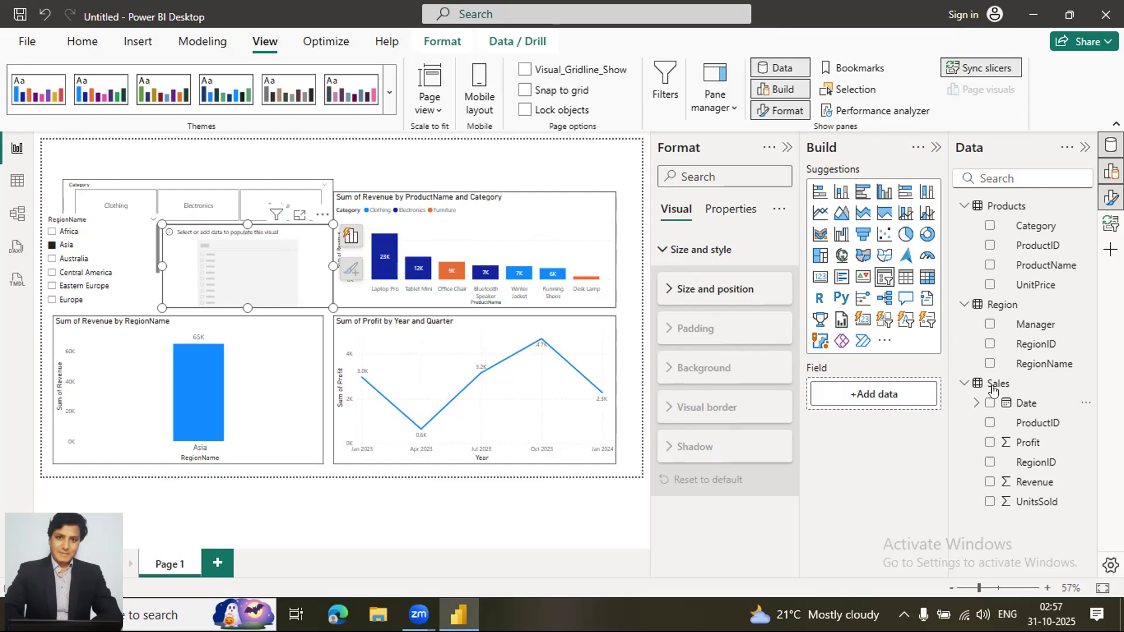
drag(1030, 403, 855, 395)
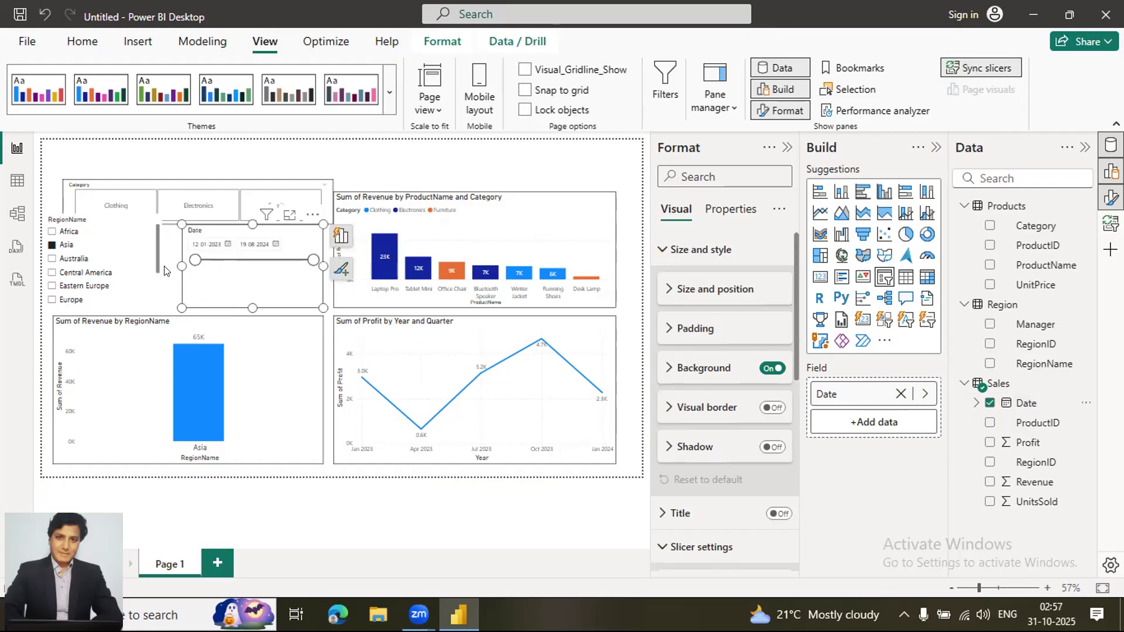
click(231, 256)
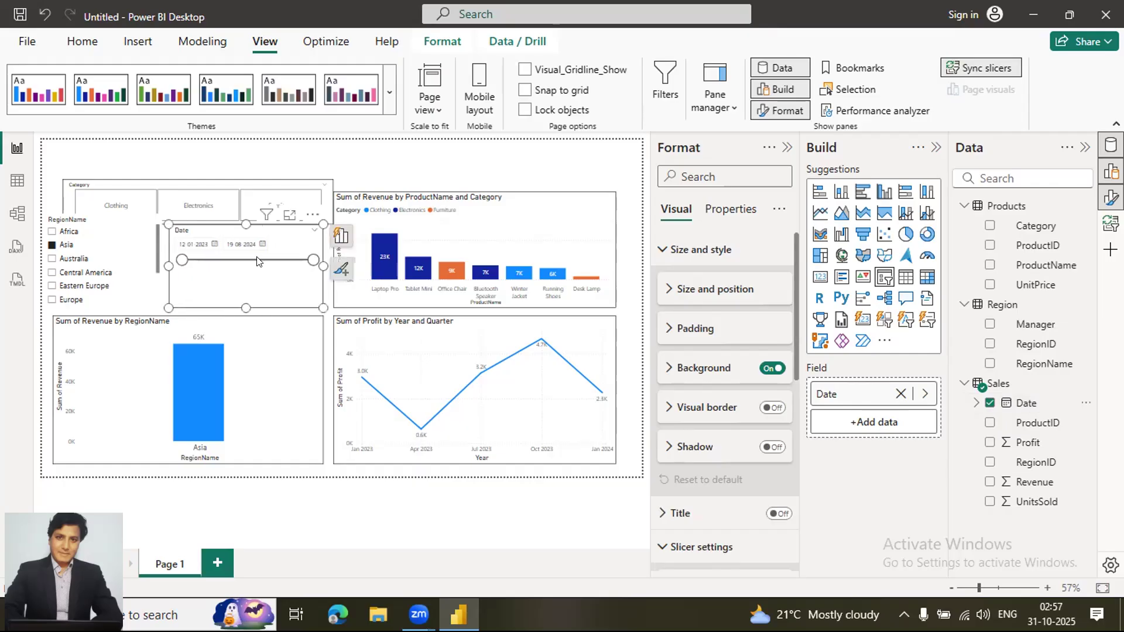
drag(241, 300, 253, 242)
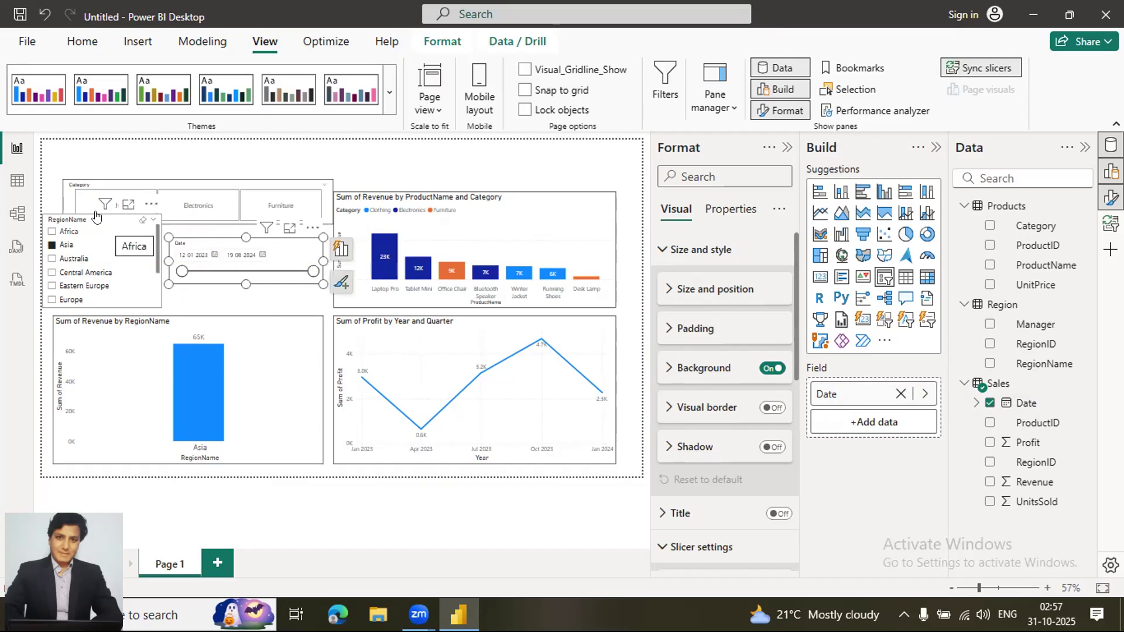
Select Africa in the RegionName slicer and shorten the slicer by lowering its upper edge.
click(113, 226)
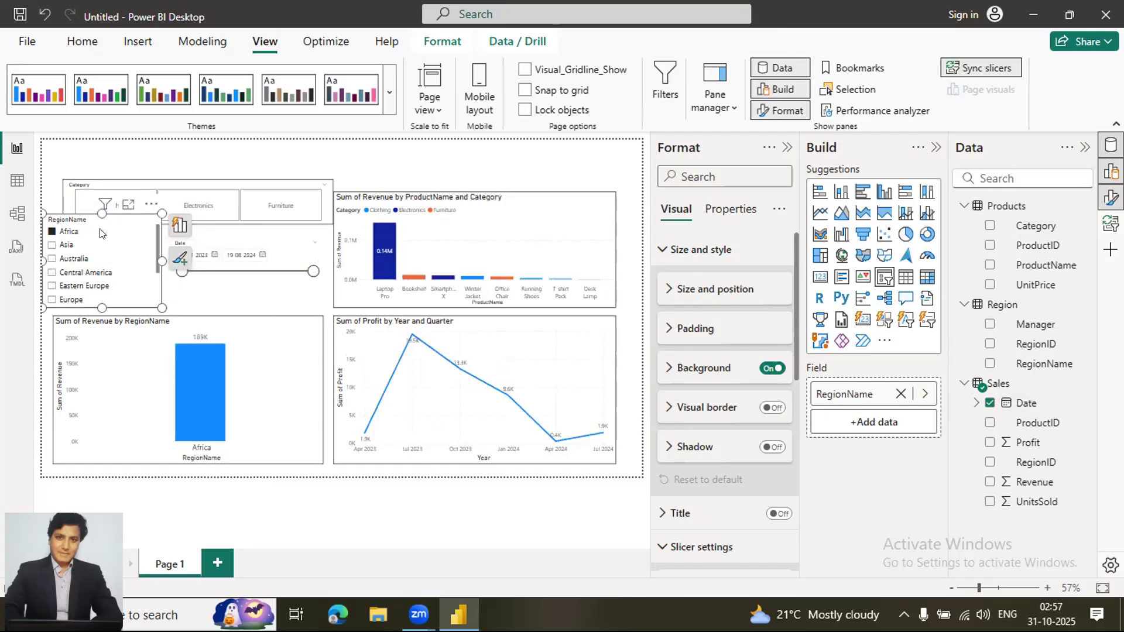
drag(102, 214, 103, 229)
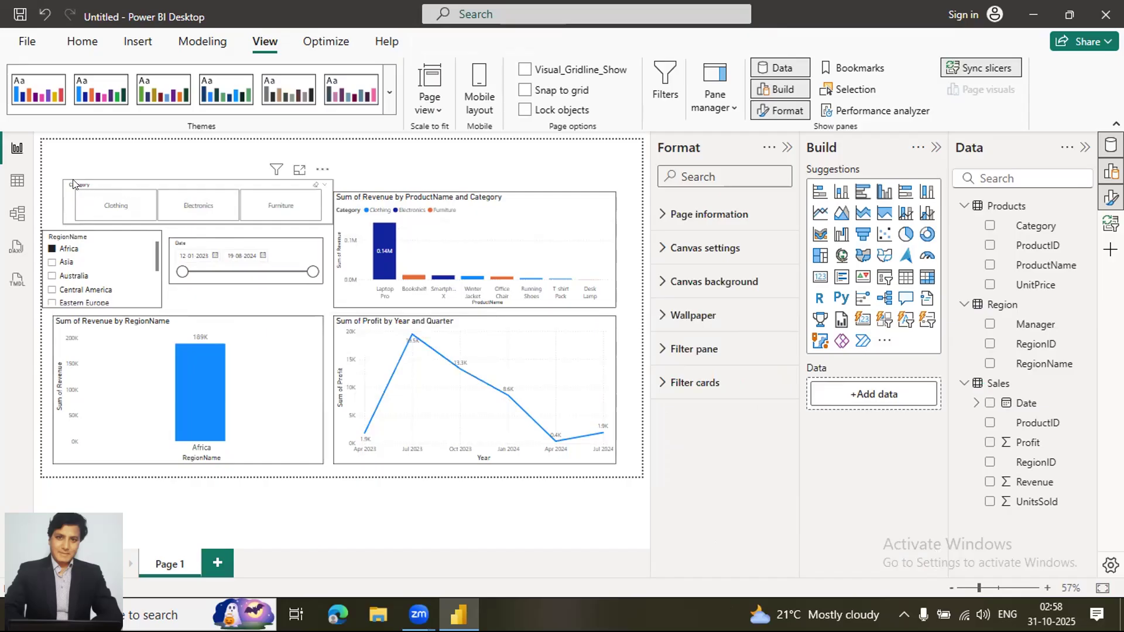
Move the category slicer directly above the RegionName and Date slicers and nudge it into line.
drag(80, 178, 108, 191)
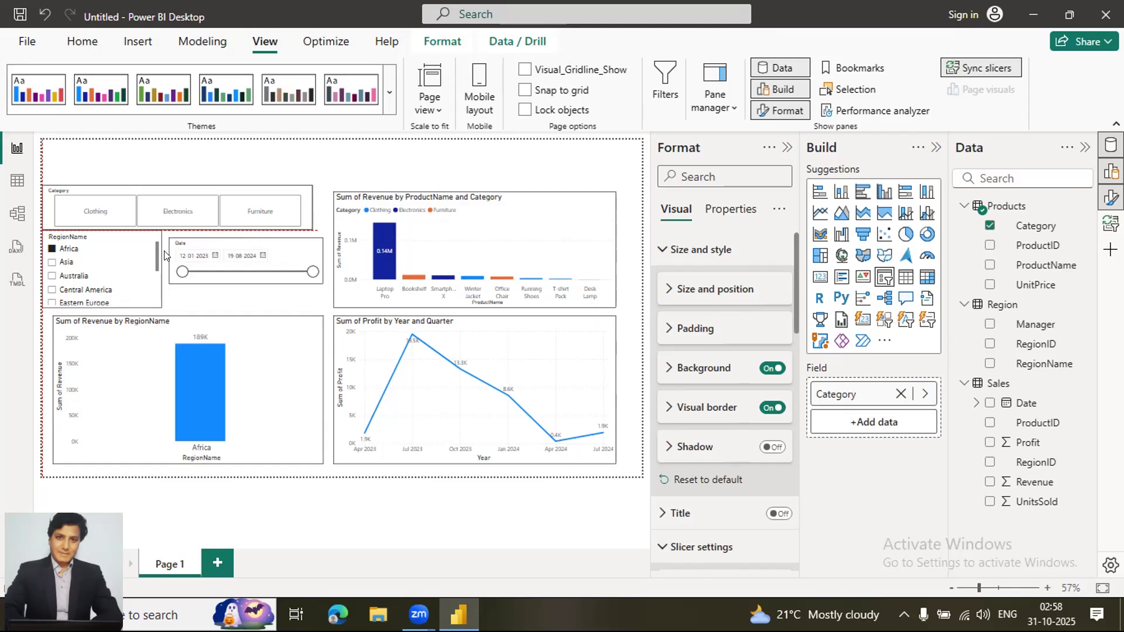
drag(207, 220, 217, 220)
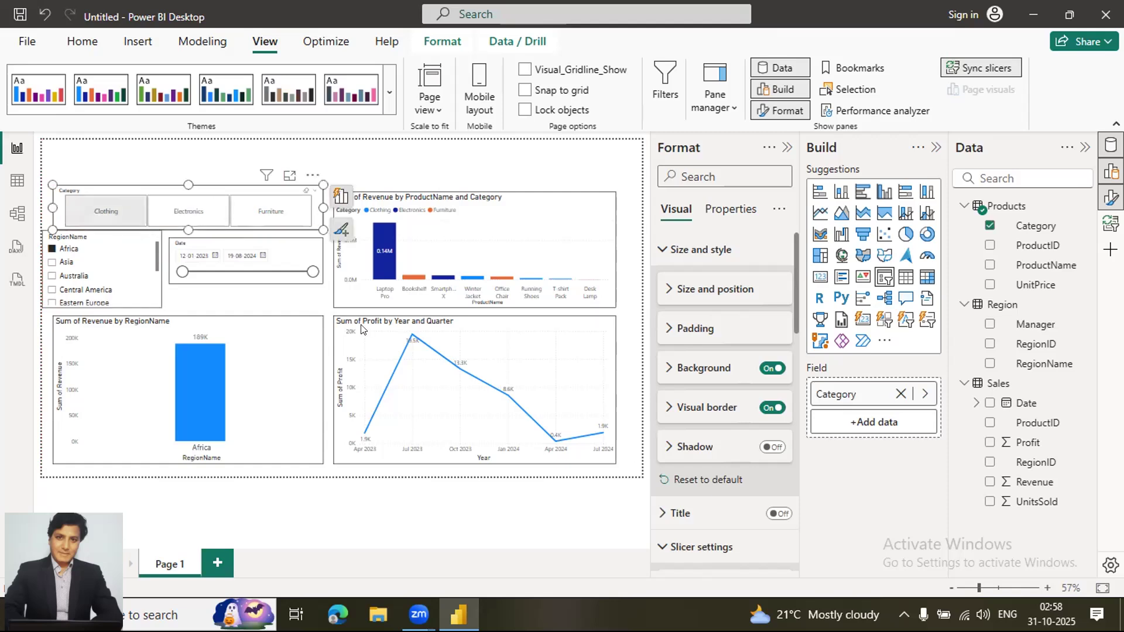
key(Up)
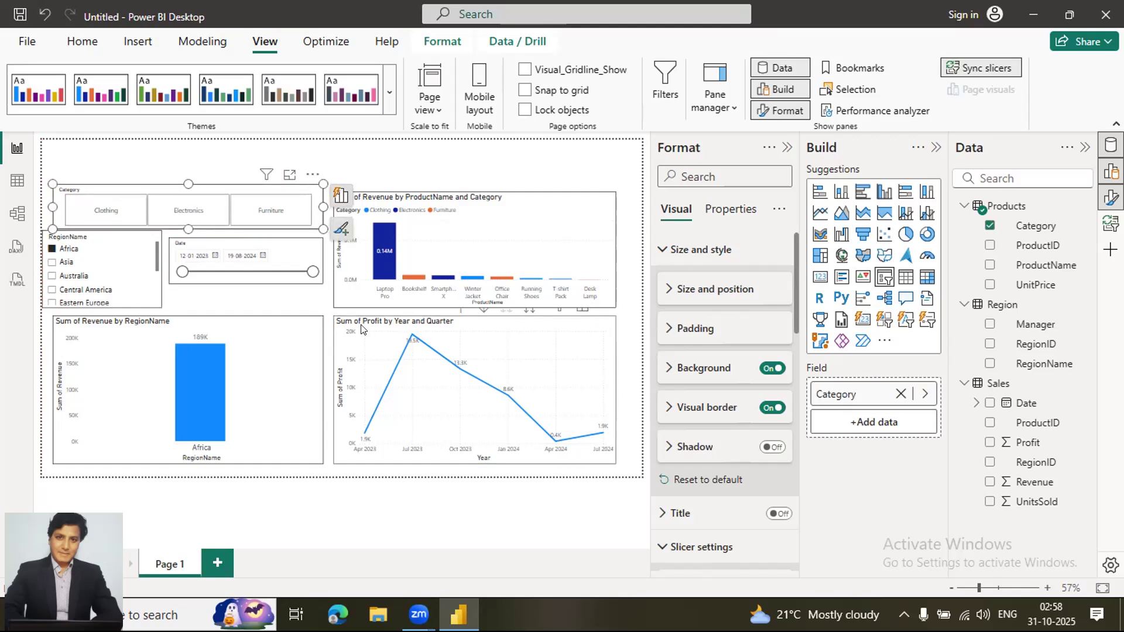
key(Left)
key(Left)
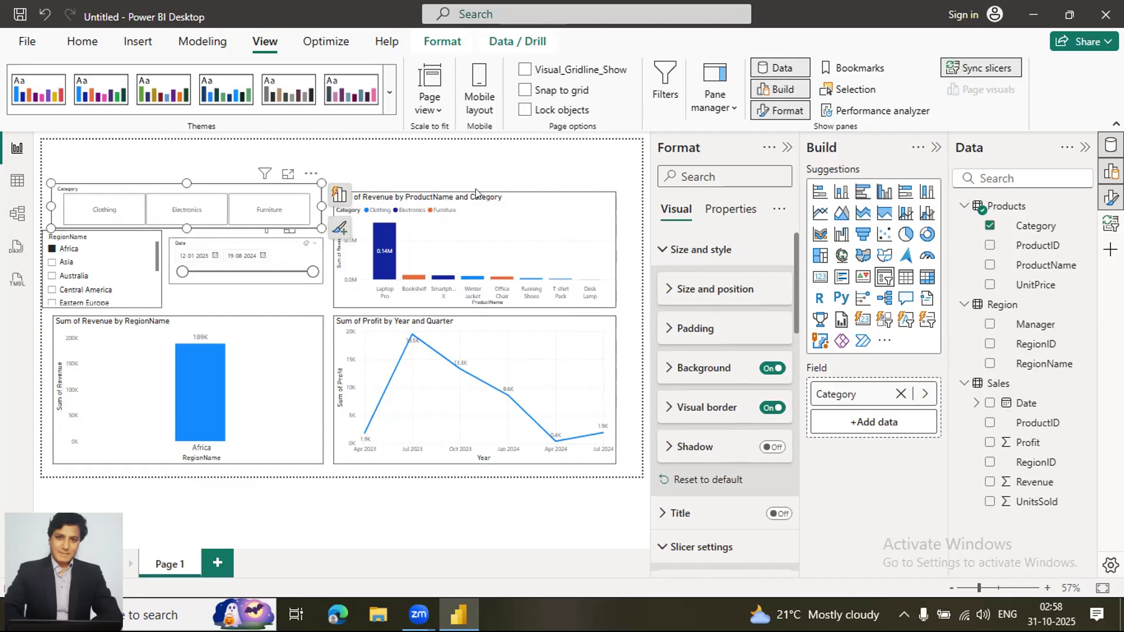
Extend the product revenue chart upward so its upper edge is level with the category slicer.
click(539, 209)
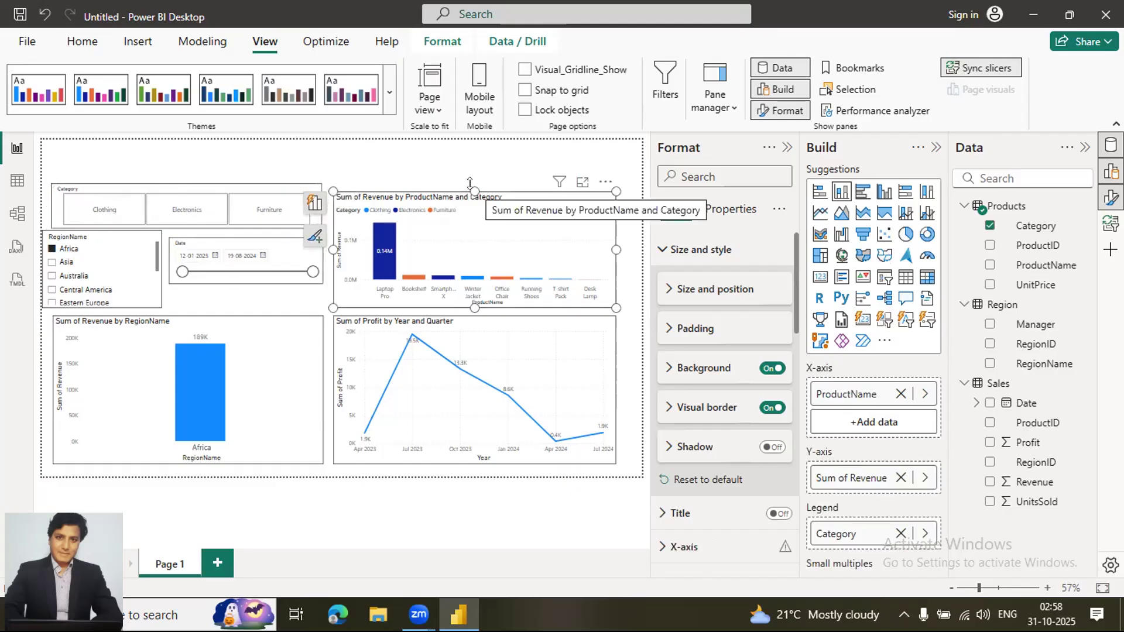
drag(475, 191, 475, 183)
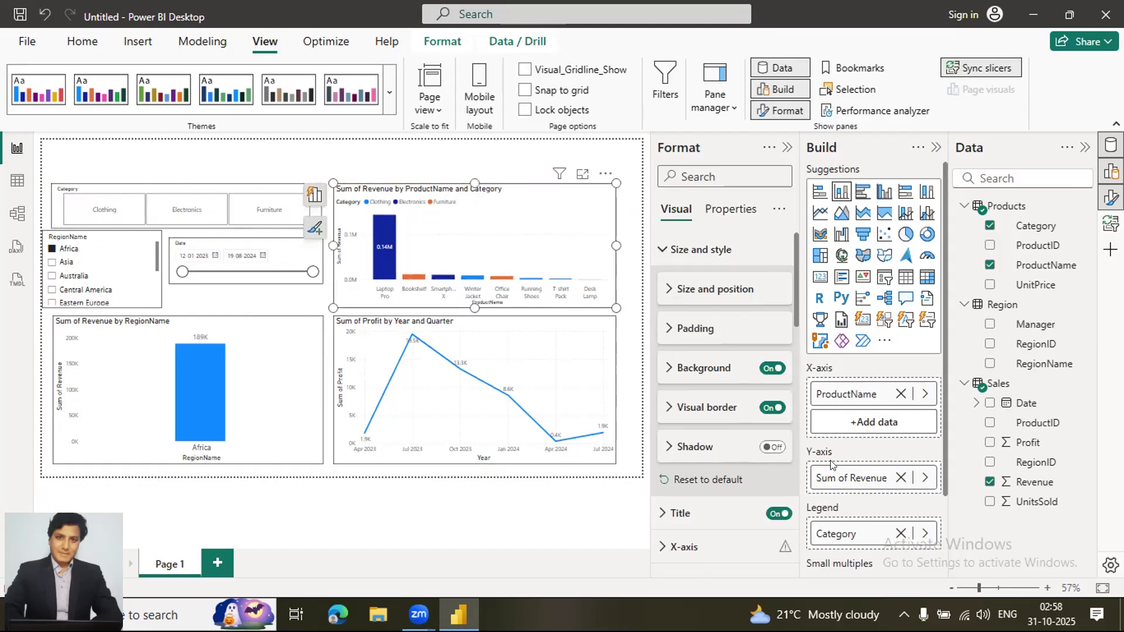
click(482, 139)
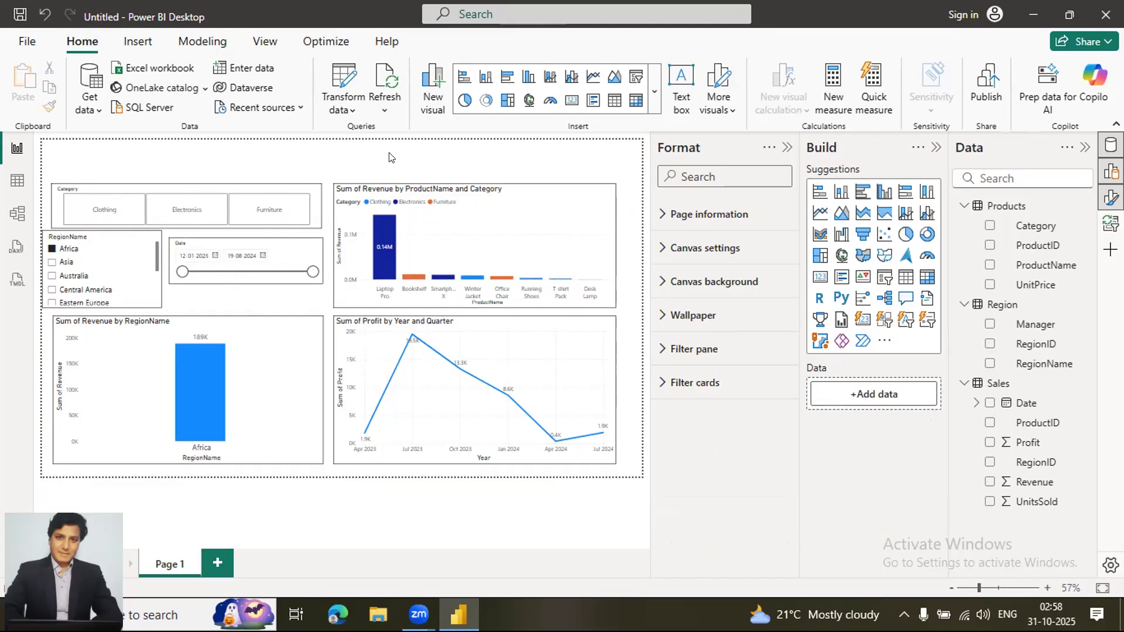
Insert a text box and shape it into a wide, thin title strip above the slicers and charts.
click(680, 77)
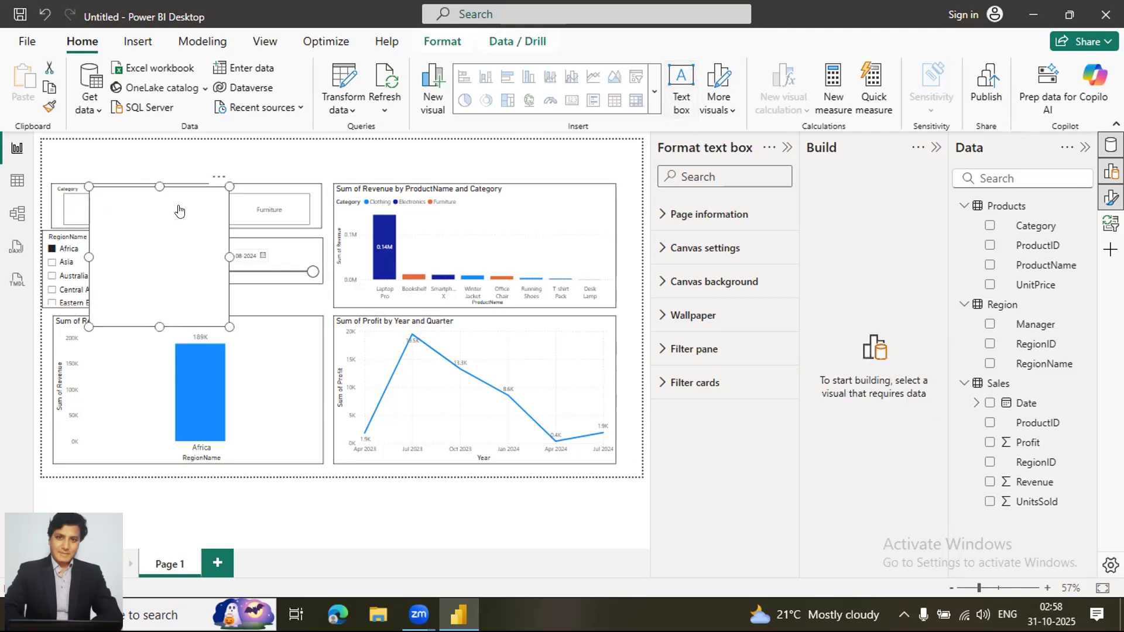
drag(163, 331, 176, 263)
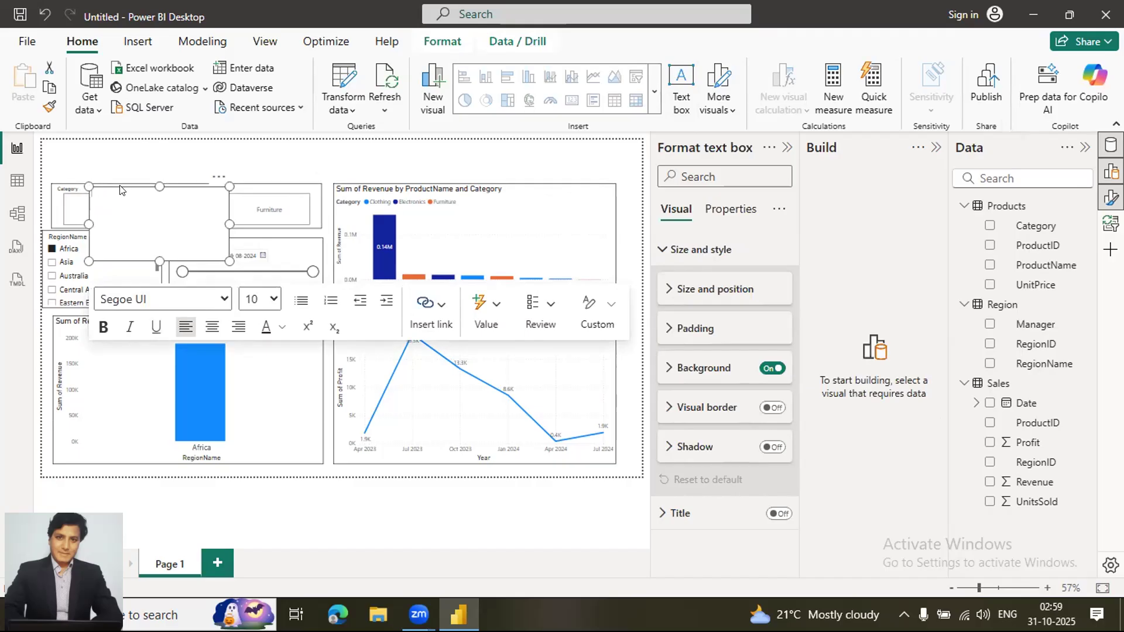
drag(150, 178, 214, 178)
drag(431, 164, 593, 155)
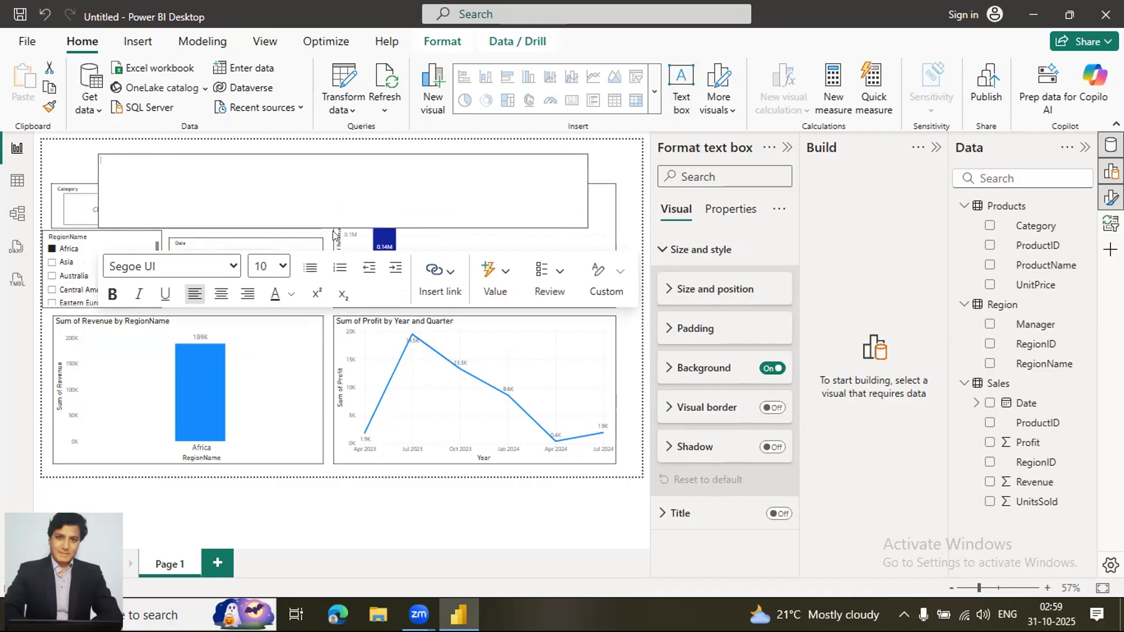
drag(345, 228, 344, 178)
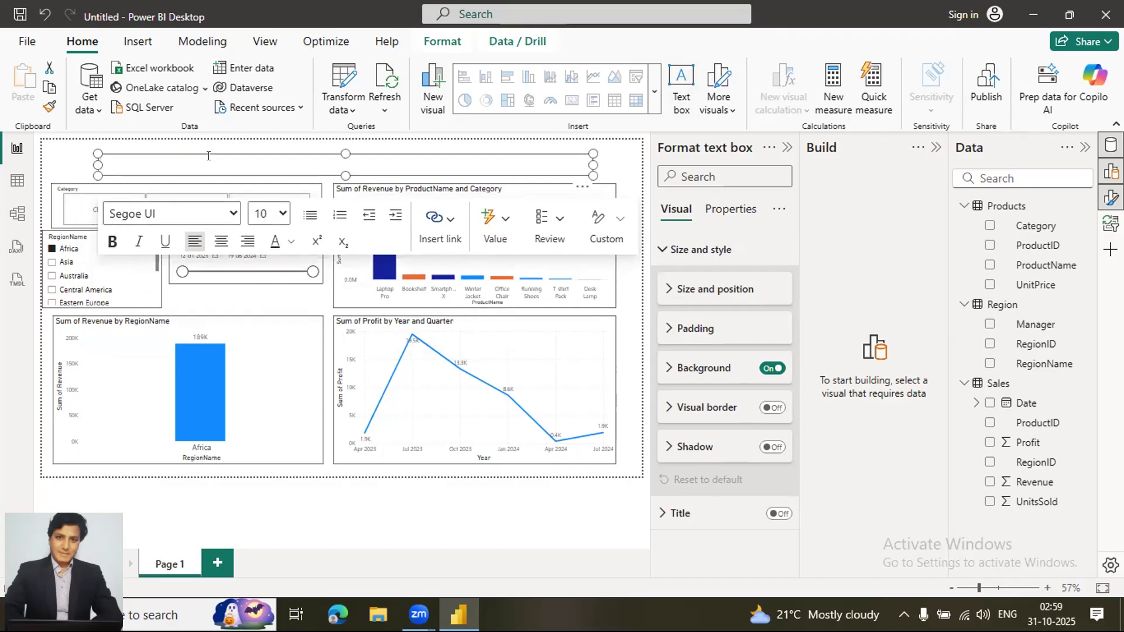
Enter the dashboard title text in the text box, set its font size to 18 and centre it.
text(les Dashboard)
key(ctrl+a)
click(282, 217)
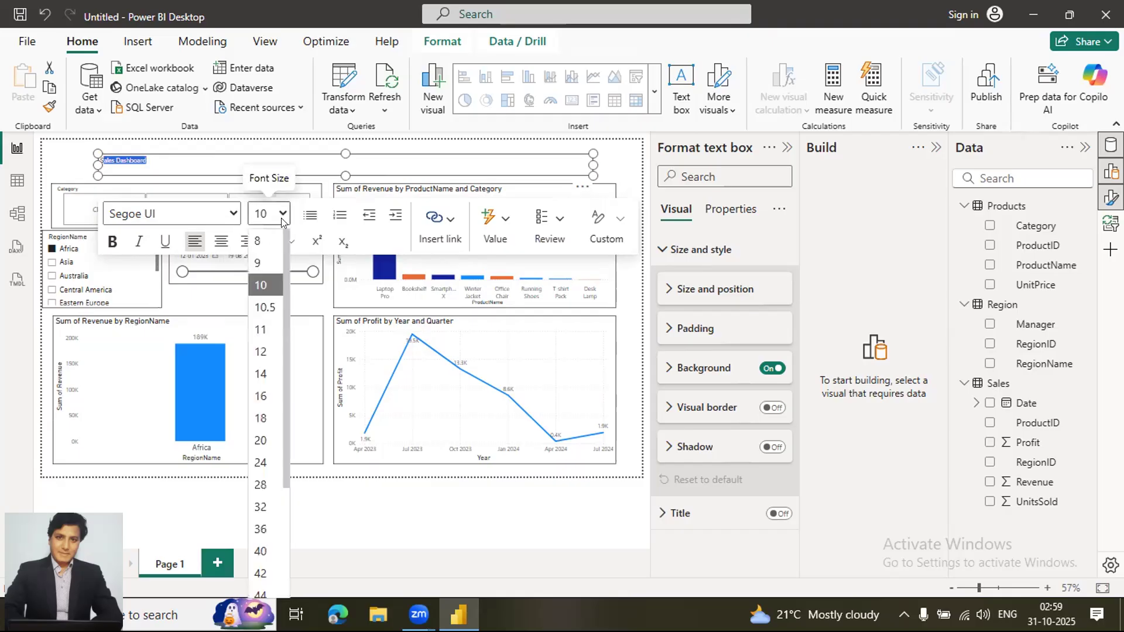
click(259, 485)
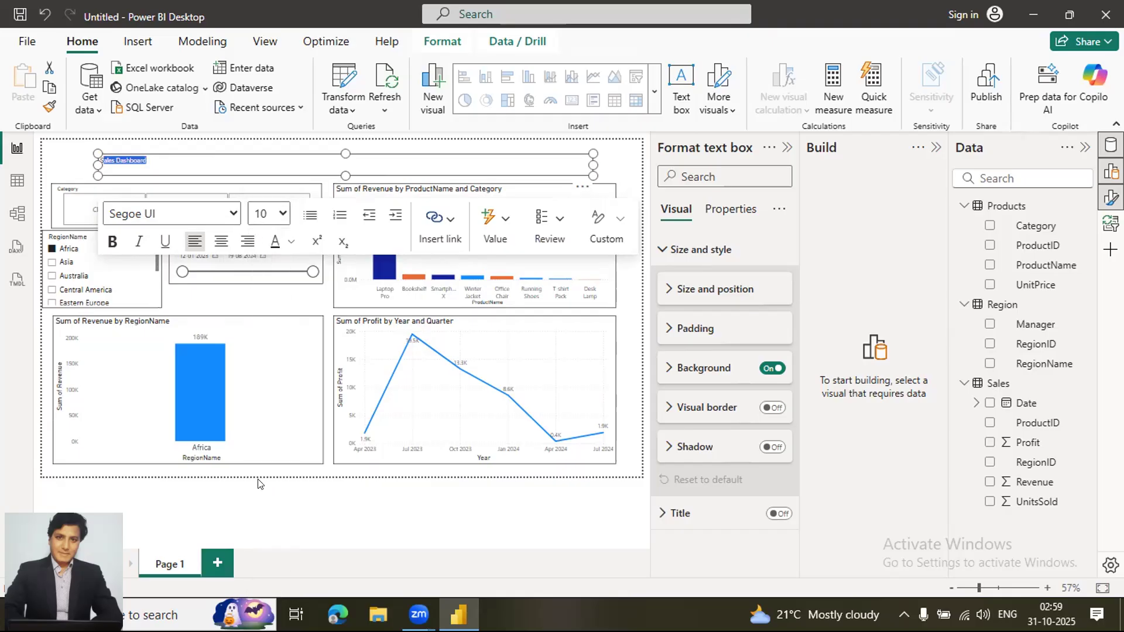
click(283, 217)
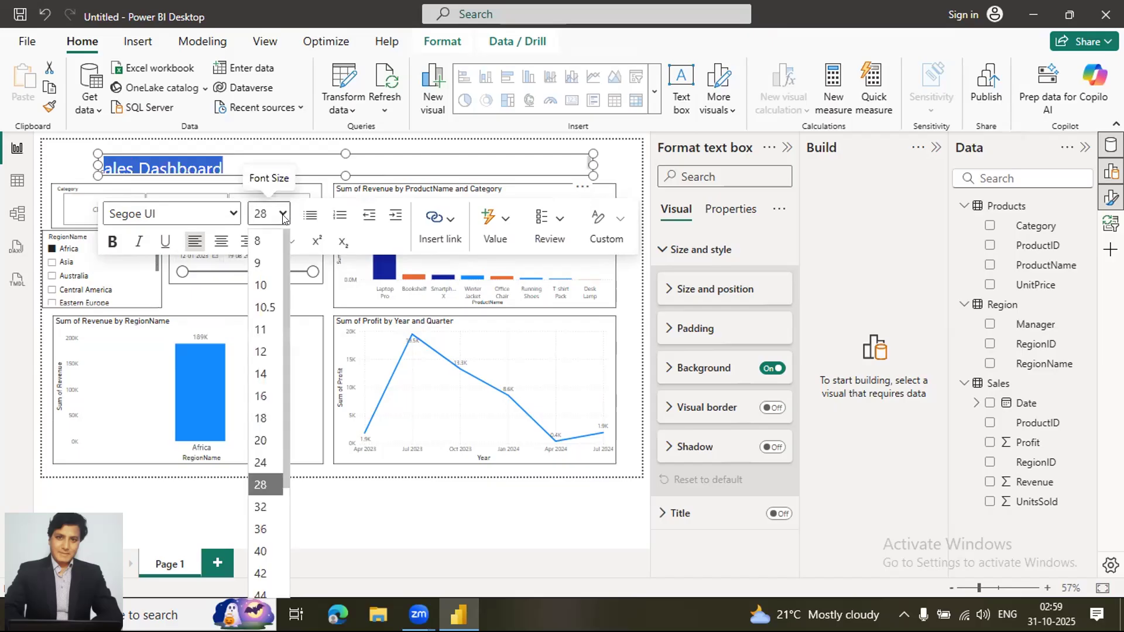
click(255, 419)
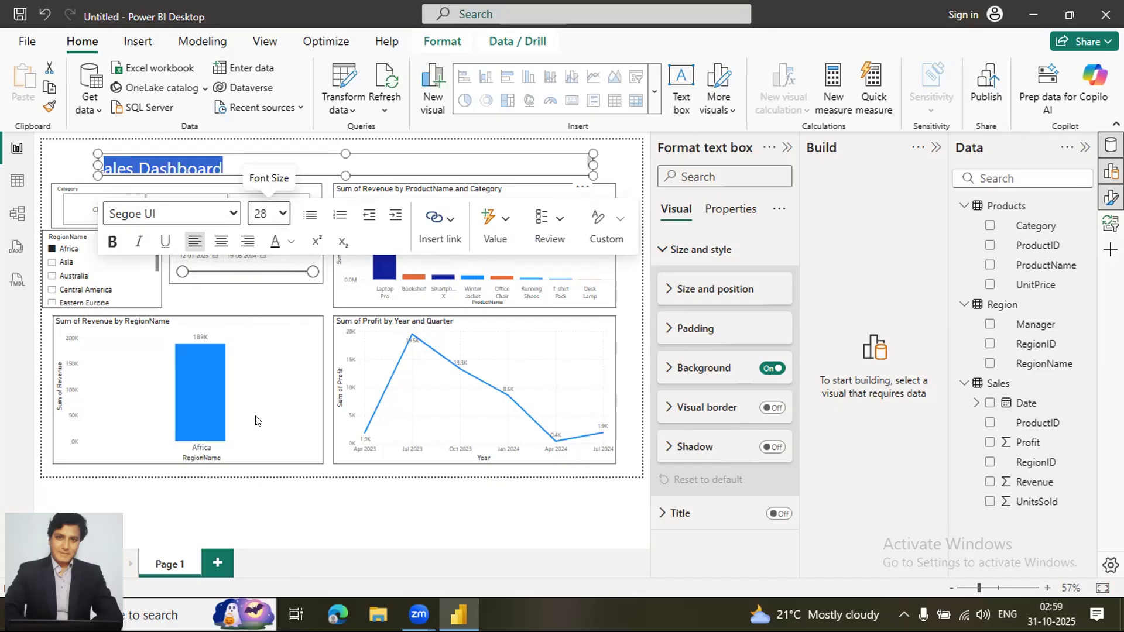
click(221, 242)
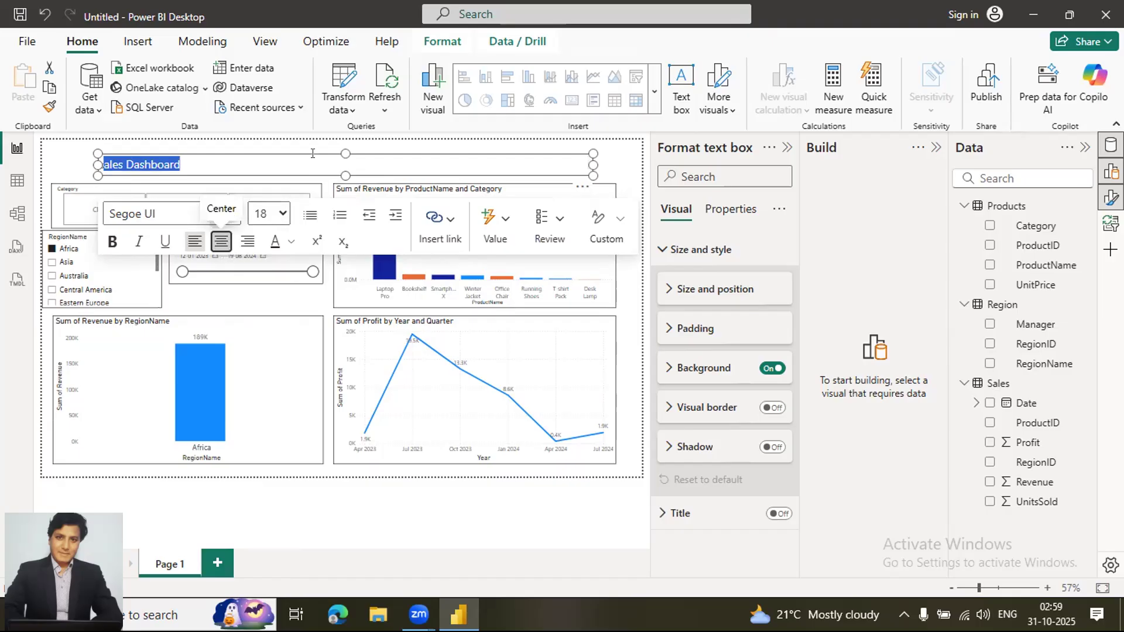
Correct the title to read "Sales Dashboard" and reapply font size 18.
click(395, 164)
triple_click(396, 164)
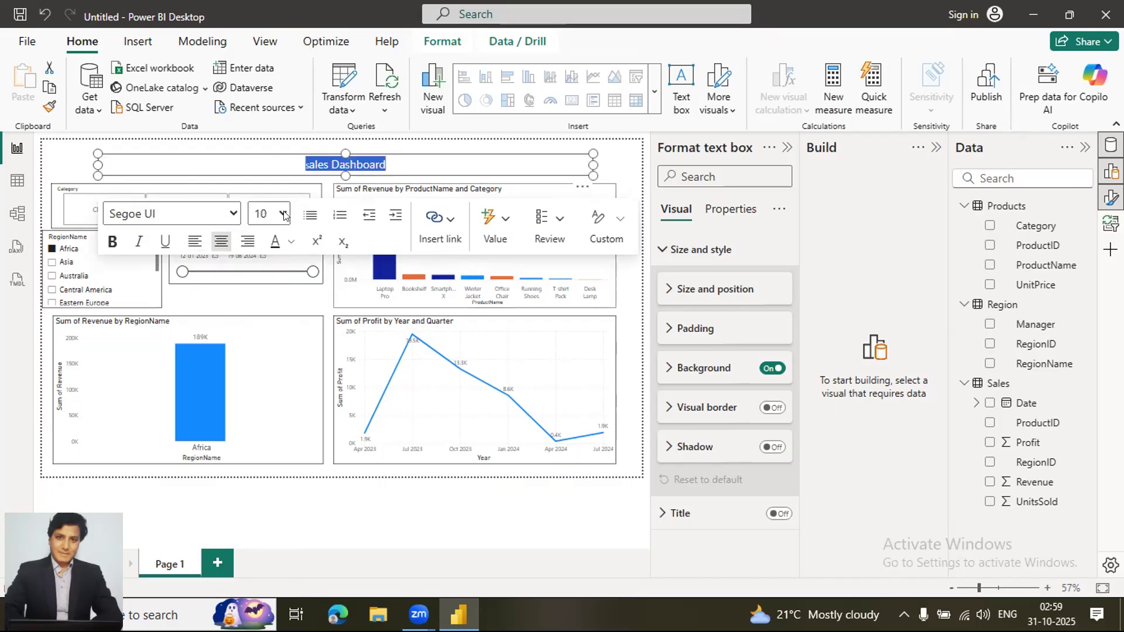
click(284, 215)
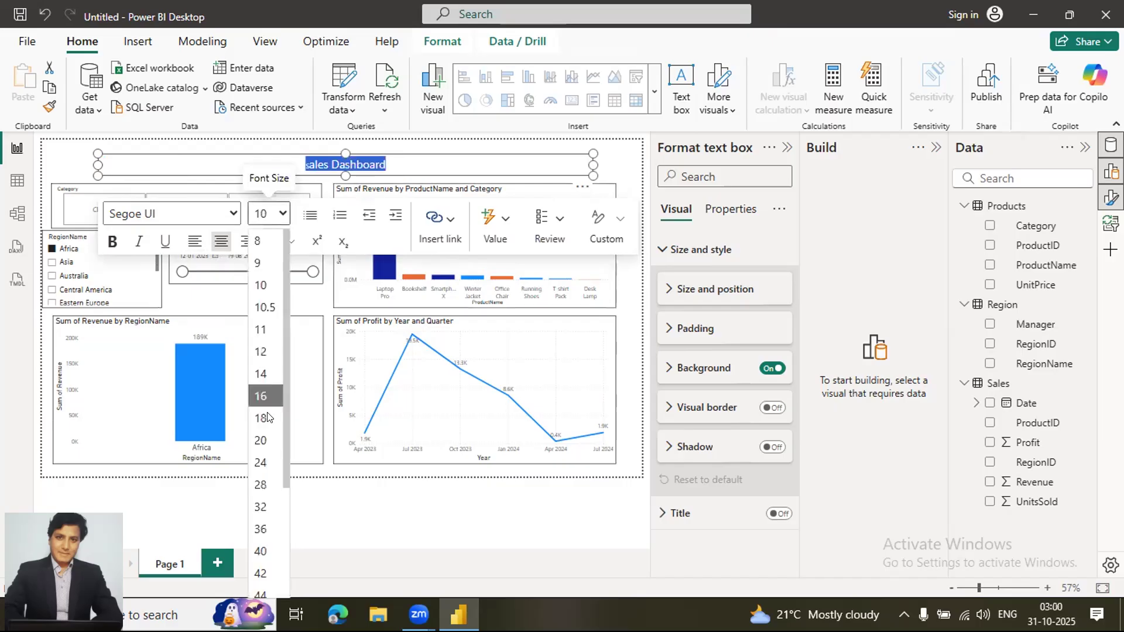
key(Return)
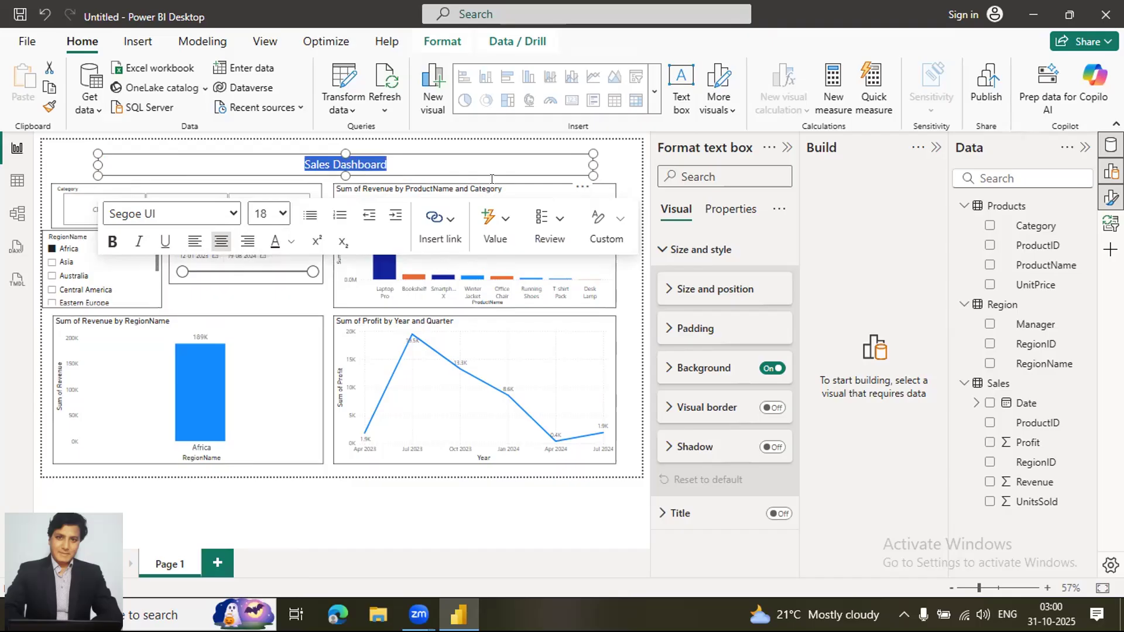
Give the title text box a visual border and a shadow.
click(773, 408)
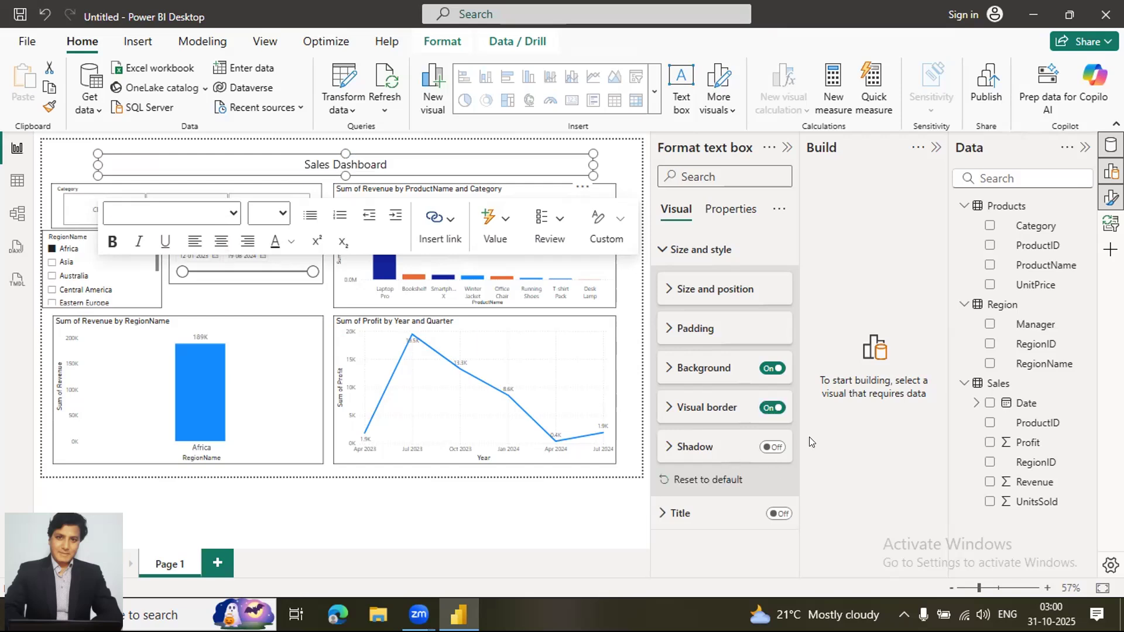
click(770, 449)
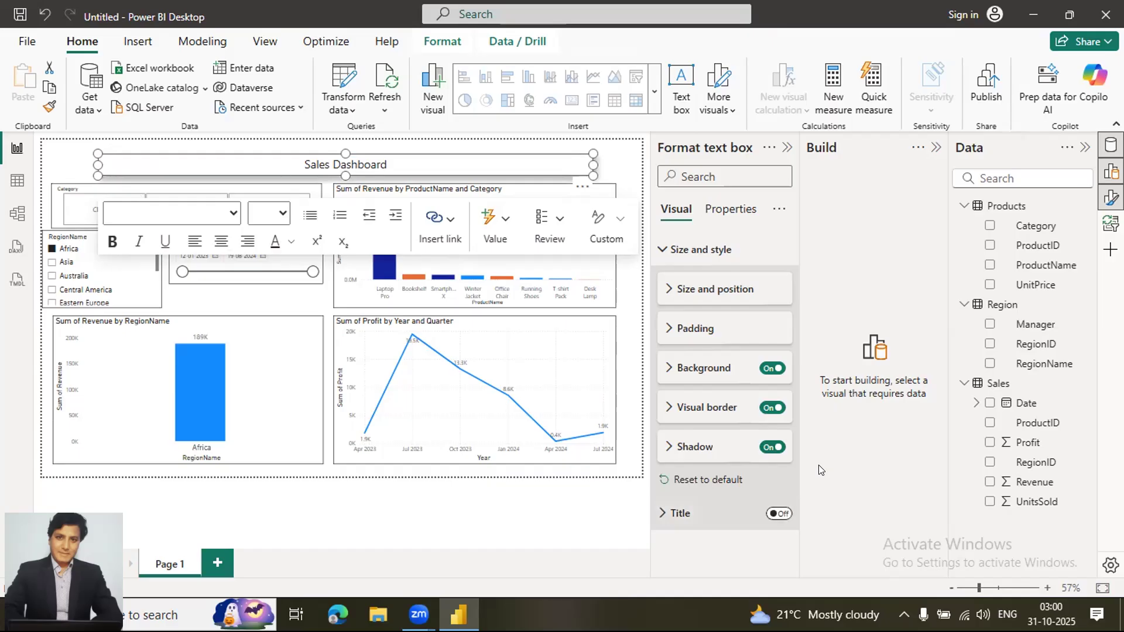
Fill the title text box's background with the lightest grey theme shade.
click(669, 373)
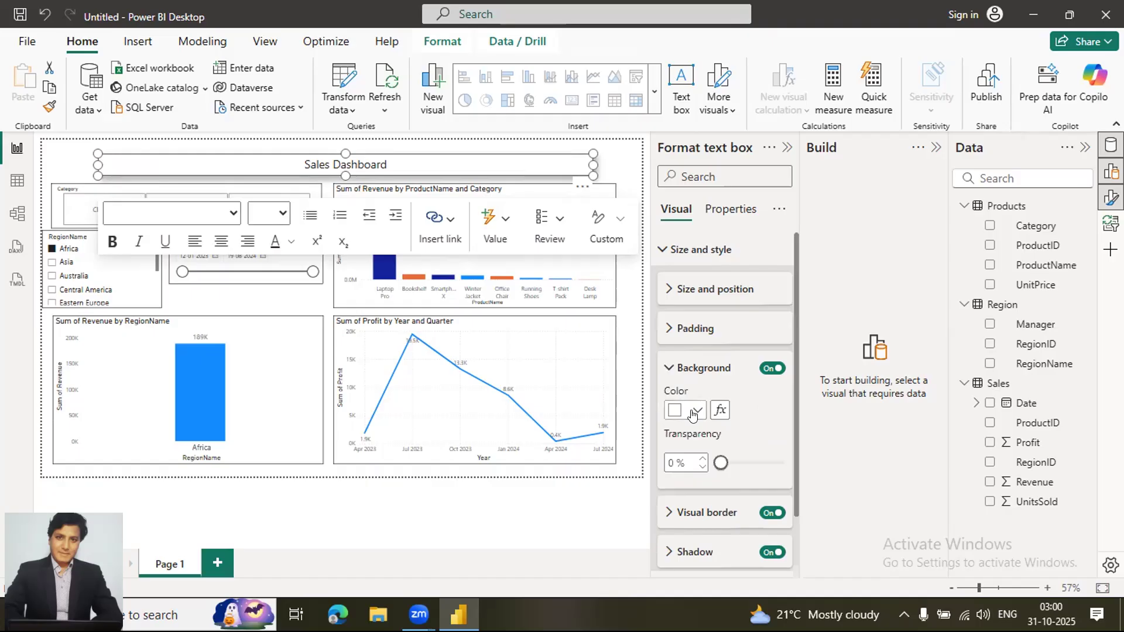
click(694, 412)
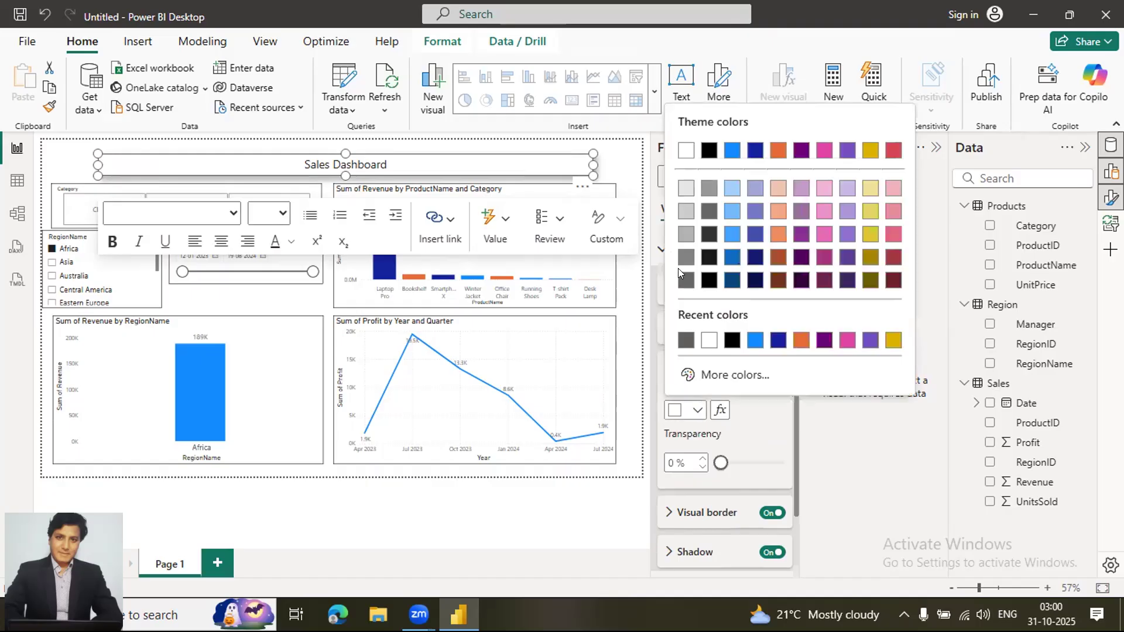
click(686, 188)
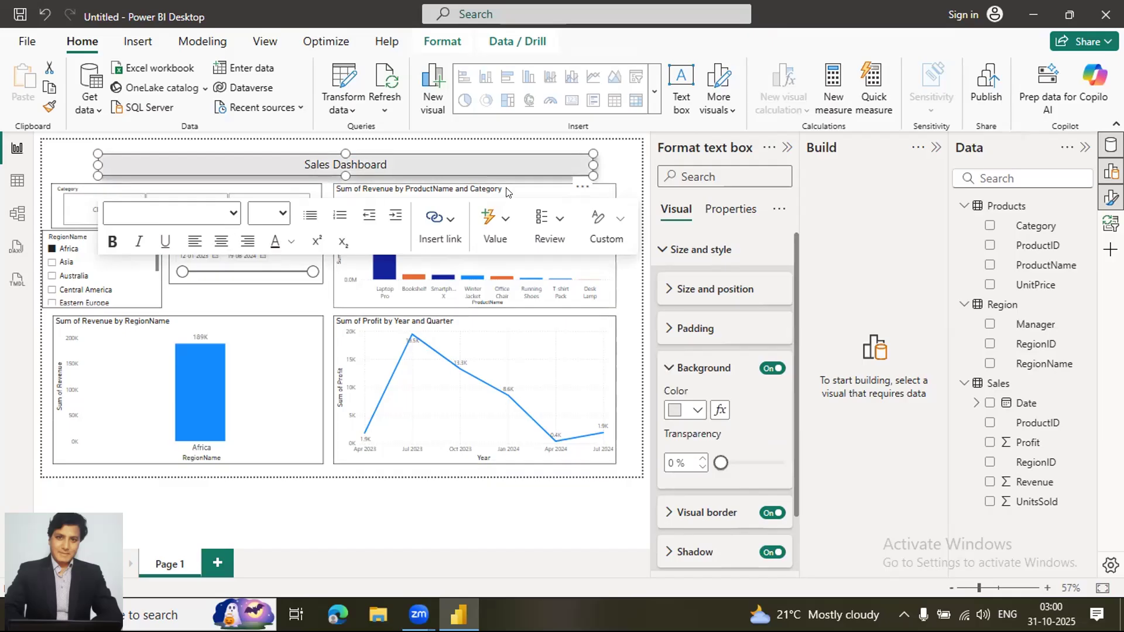
Make the whole "Sales Dashboard" title text bold.
click(258, 158)
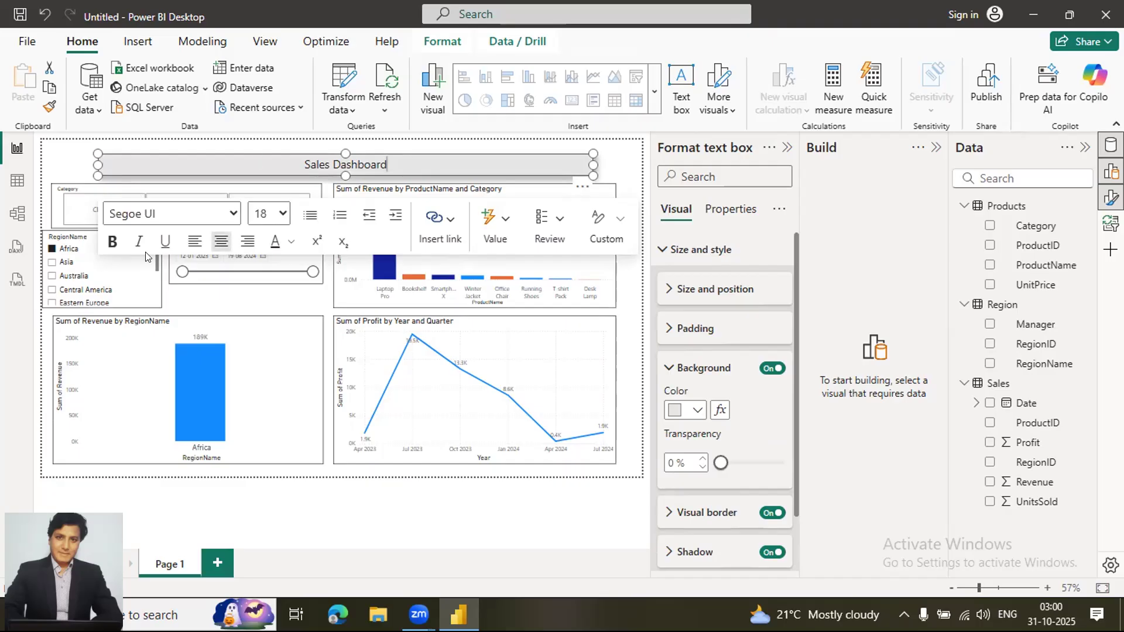
key(ctrl+a)
key(ctrl+b)
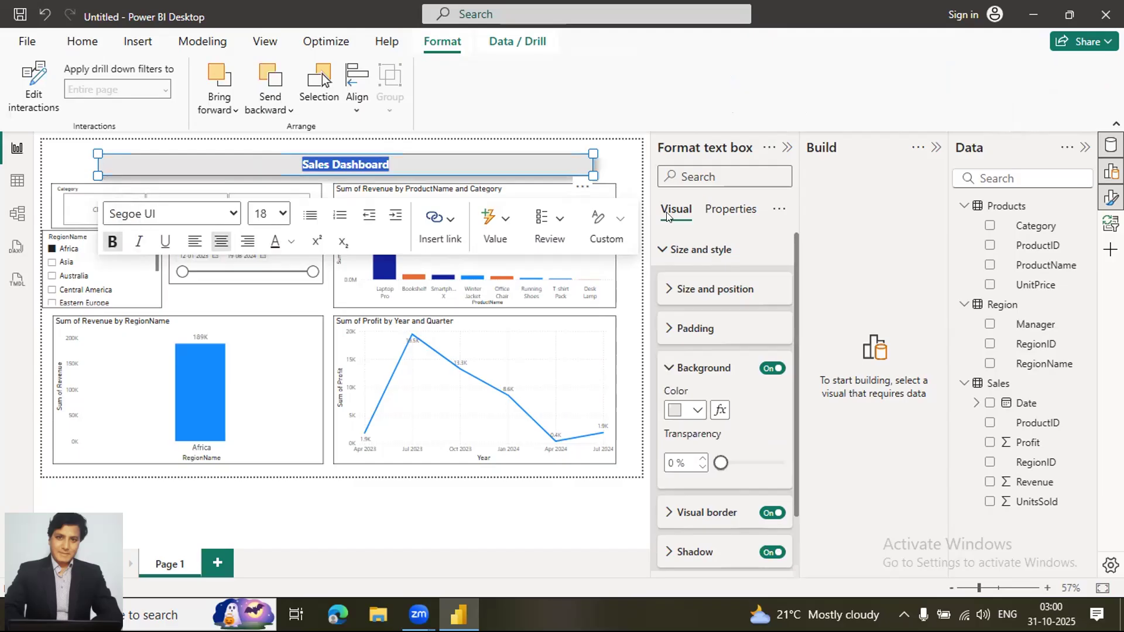
click(70, 155)
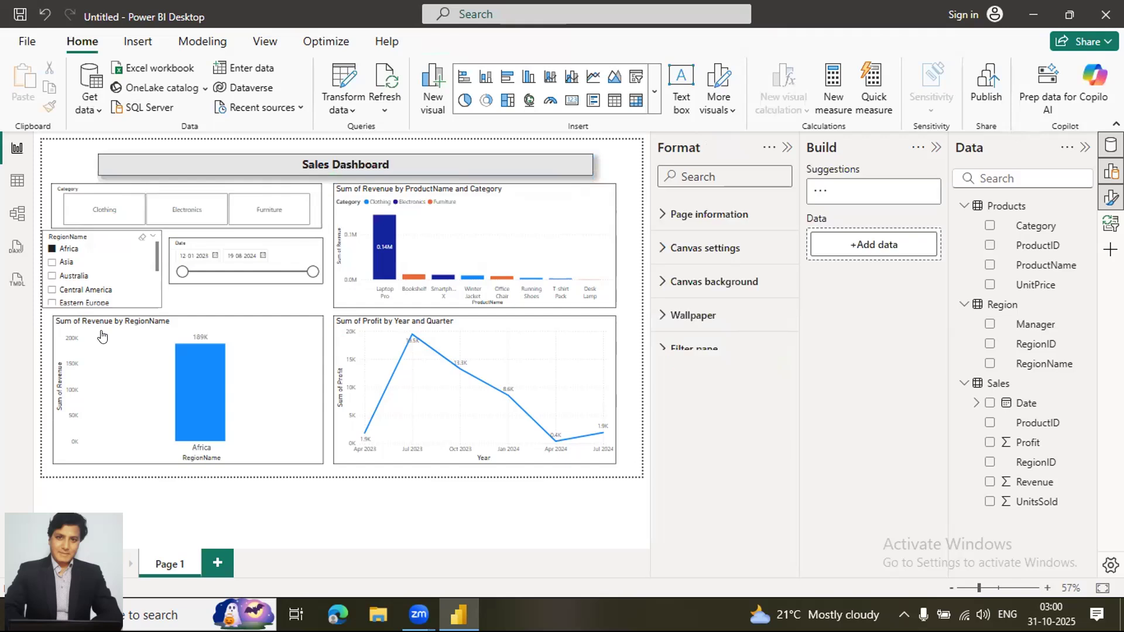
Clear the region slicer's selection and test the slicers with Furniture, an end date of 14-01-2024 and Asia.
click(138, 238)
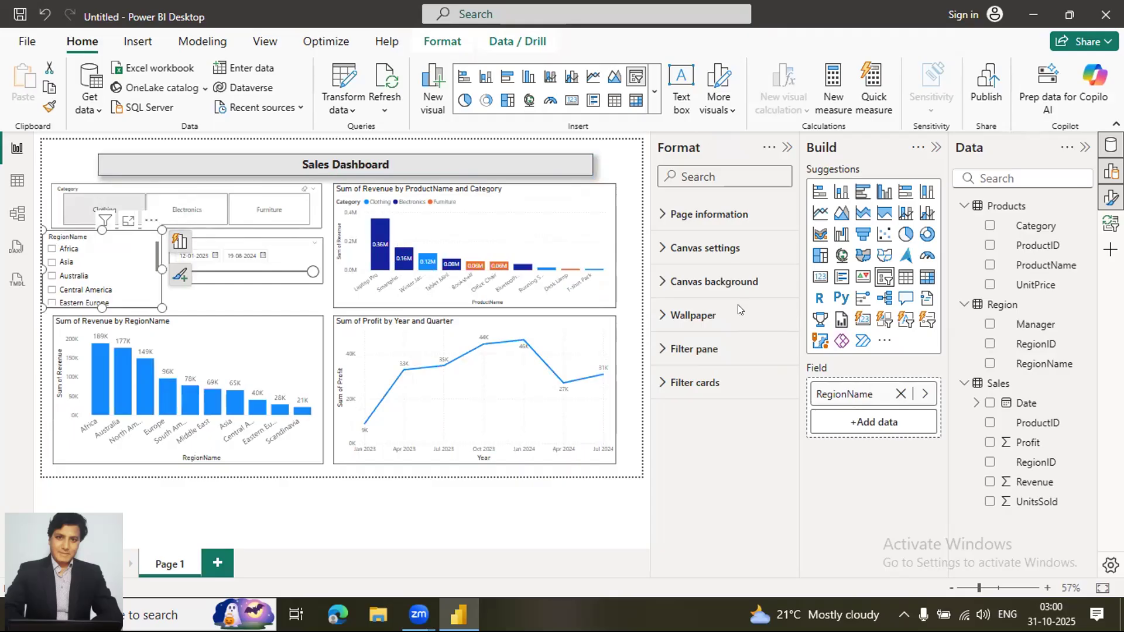
click(286, 218)
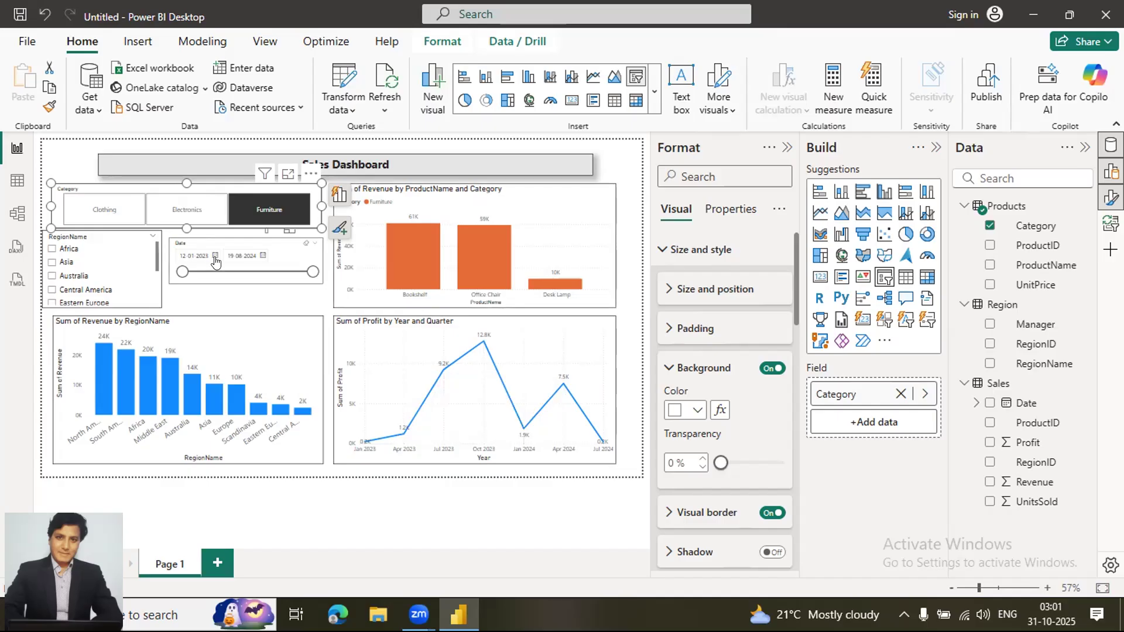
click(262, 272)
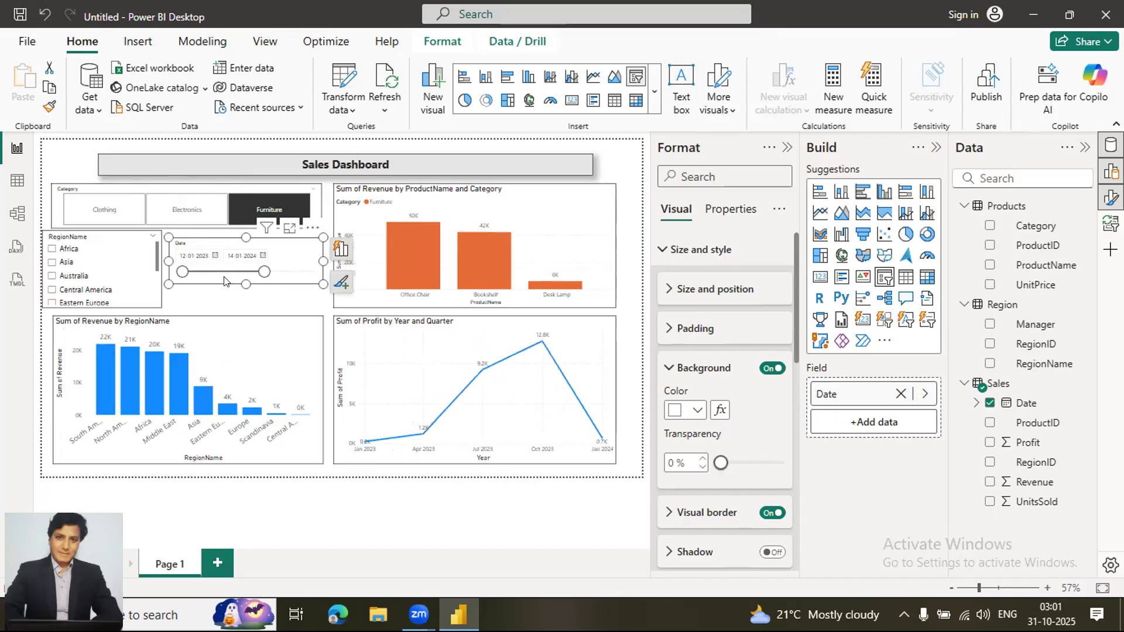
click(50, 277)
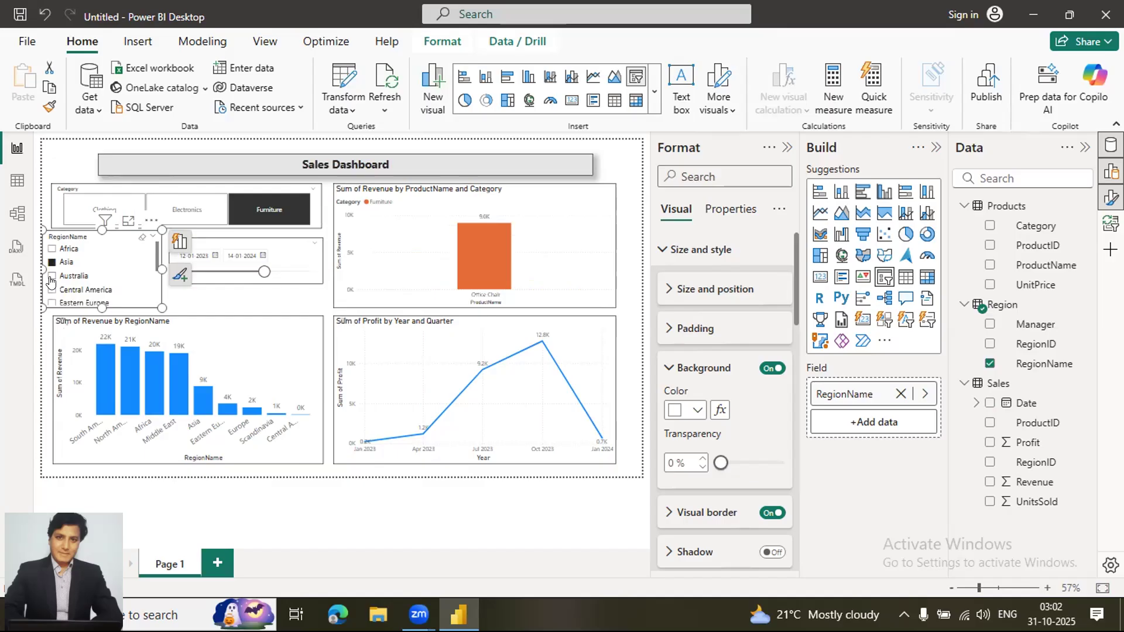
click(52, 277)
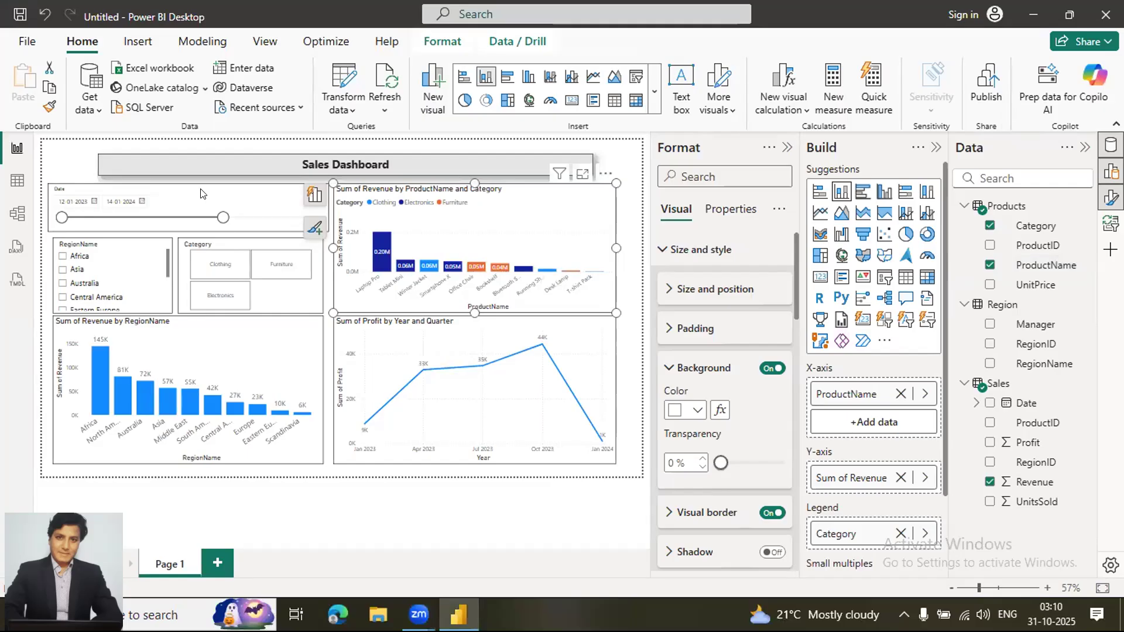
Clear the date slicer's selection to restore the full date range.
click(309, 190)
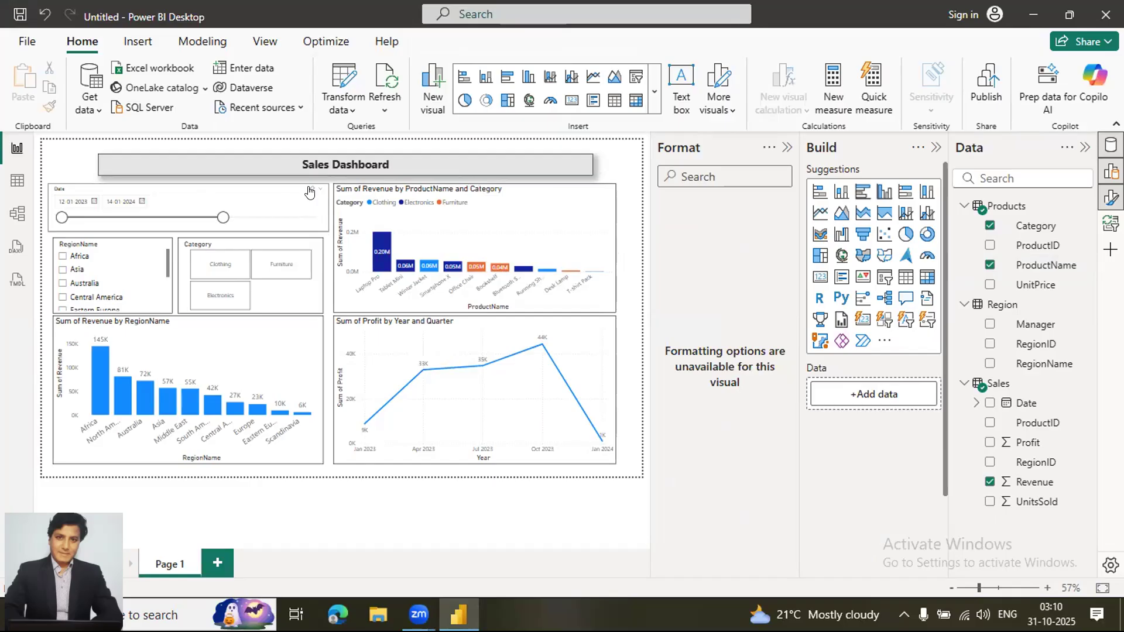
click(310, 191)
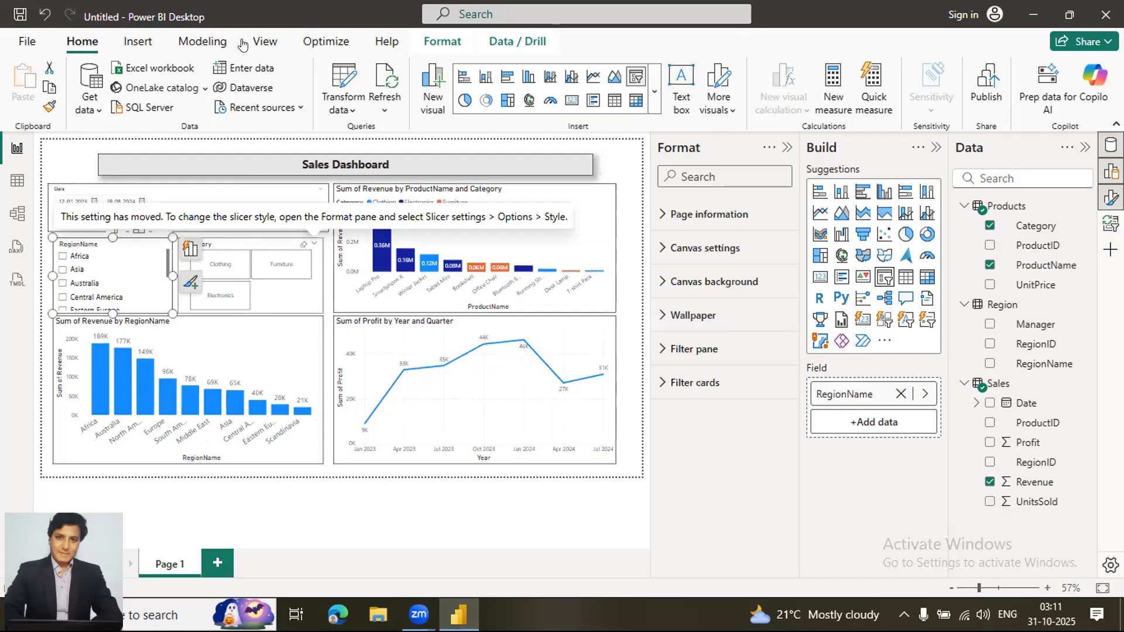
Try alternative accessible themes on the report, including Accessible City park.
click(262, 42)
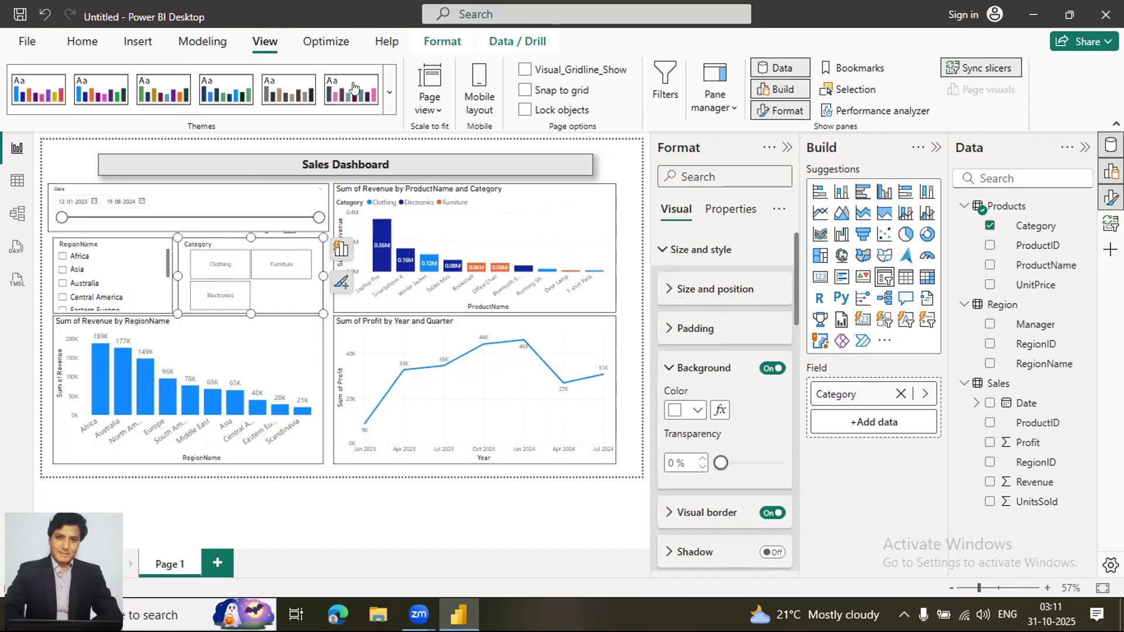
click(286, 90)
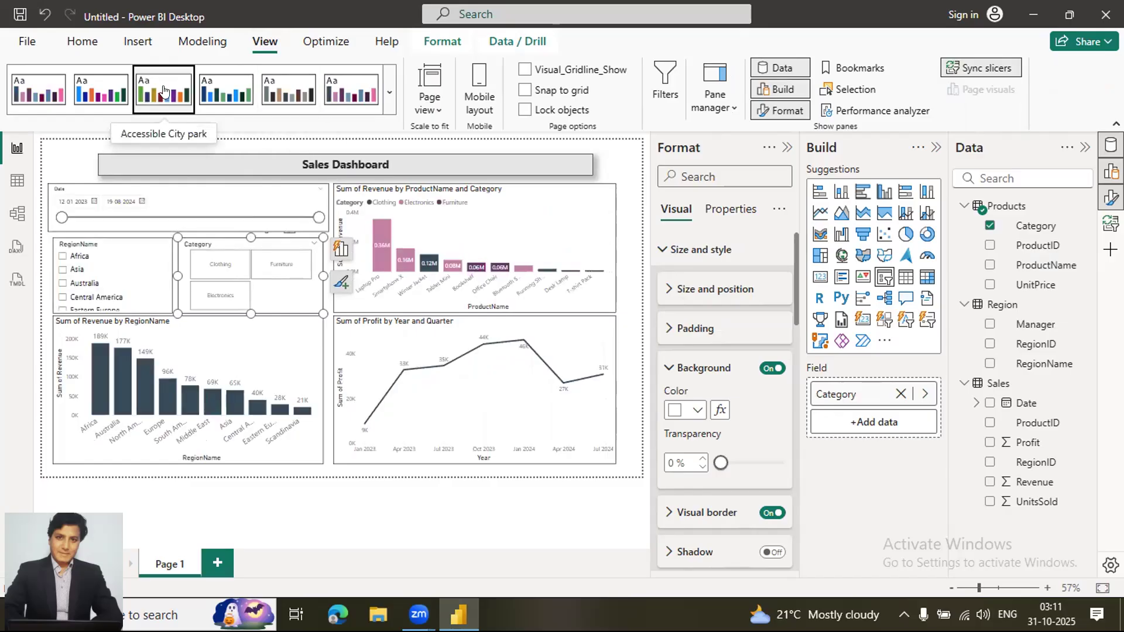
click(164, 92)
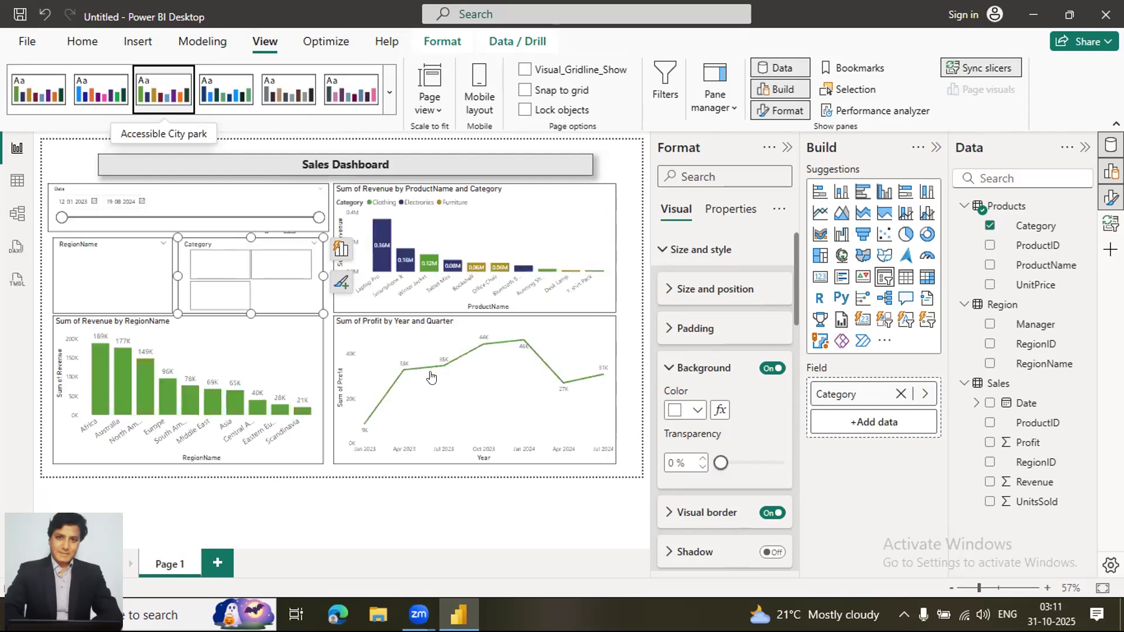
Try a dark report theme and Accessible City park again, and return to the original blue theme.
click(392, 87)
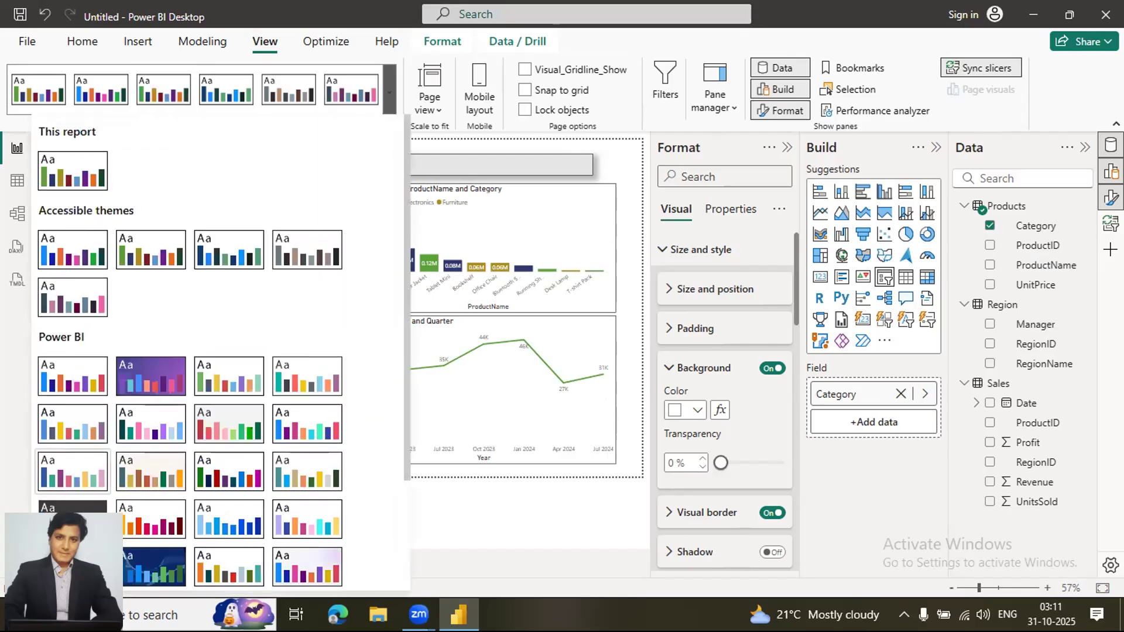
click(660, 296)
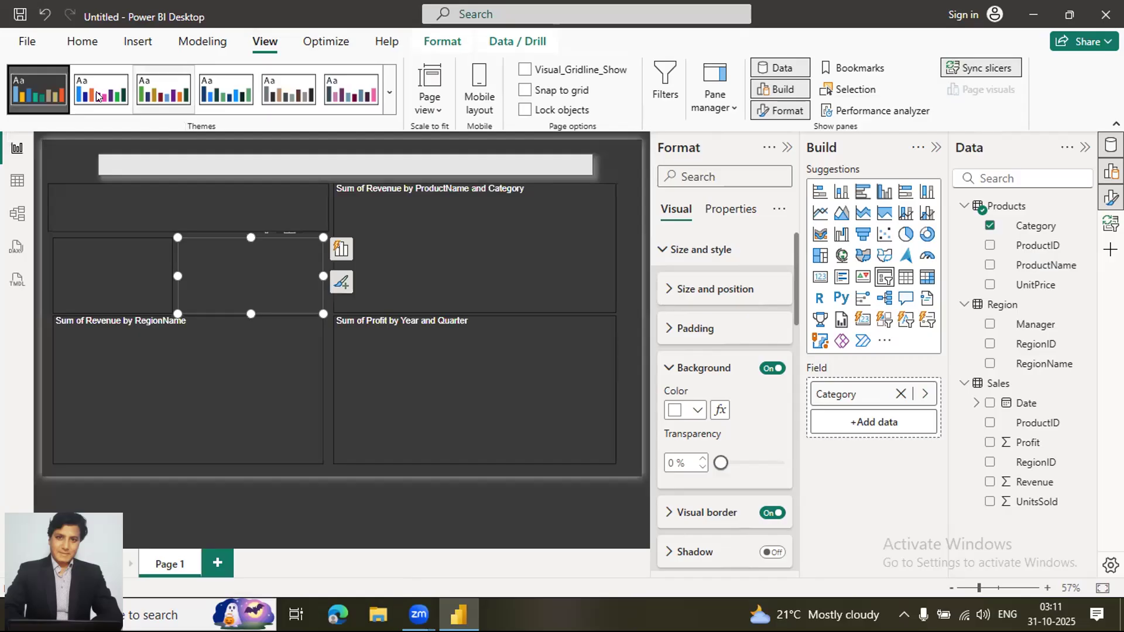
click(387, 93)
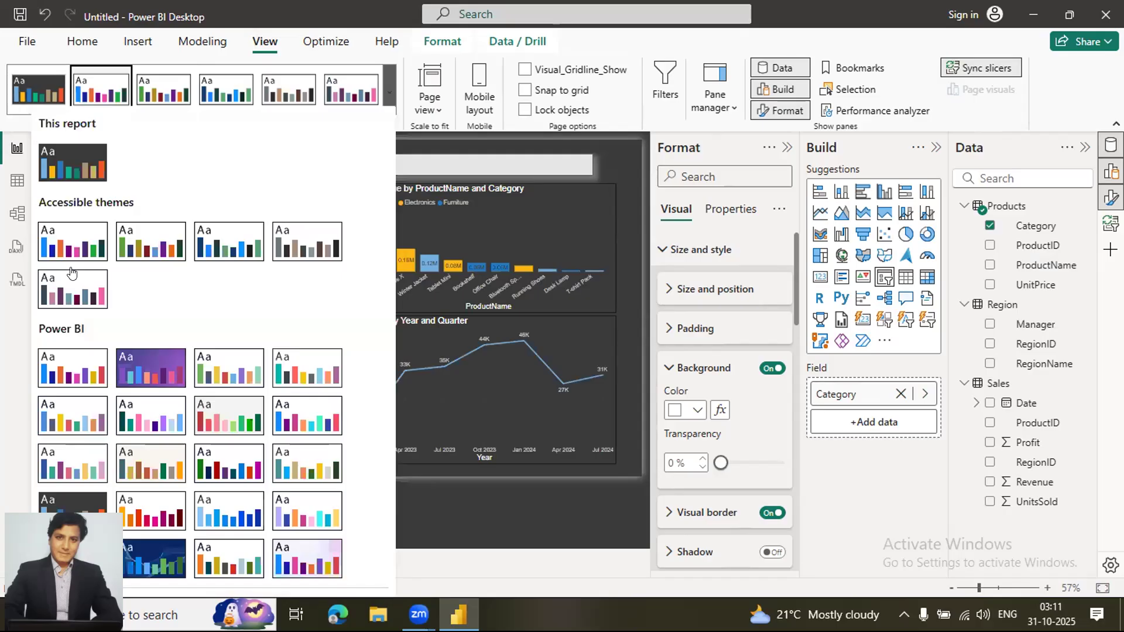
click(71, 273)
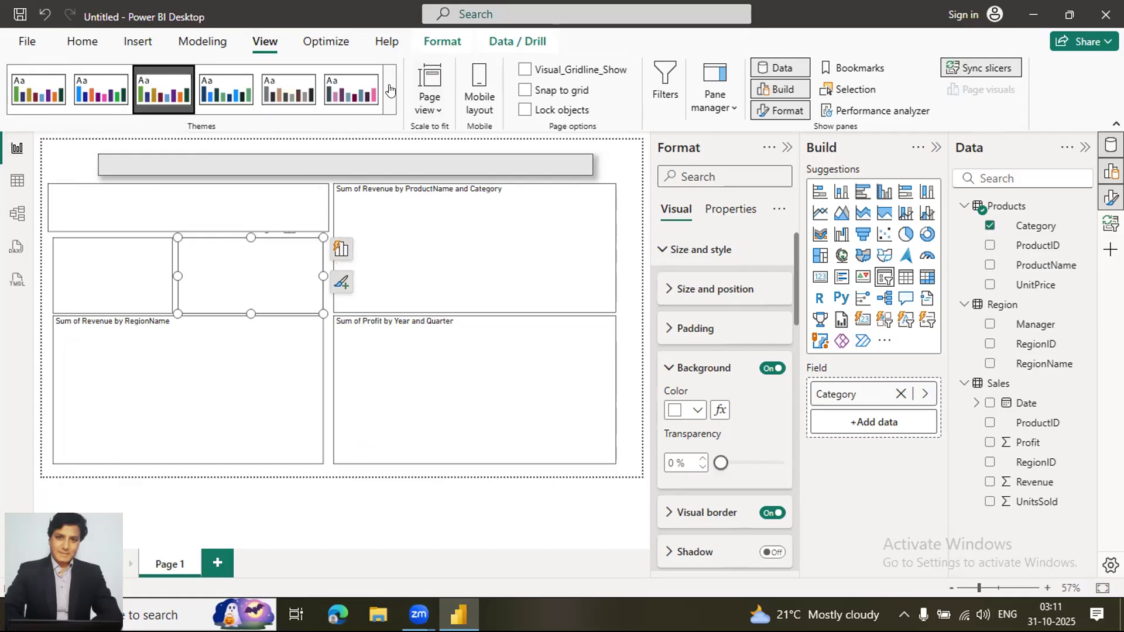
click(389, 89)
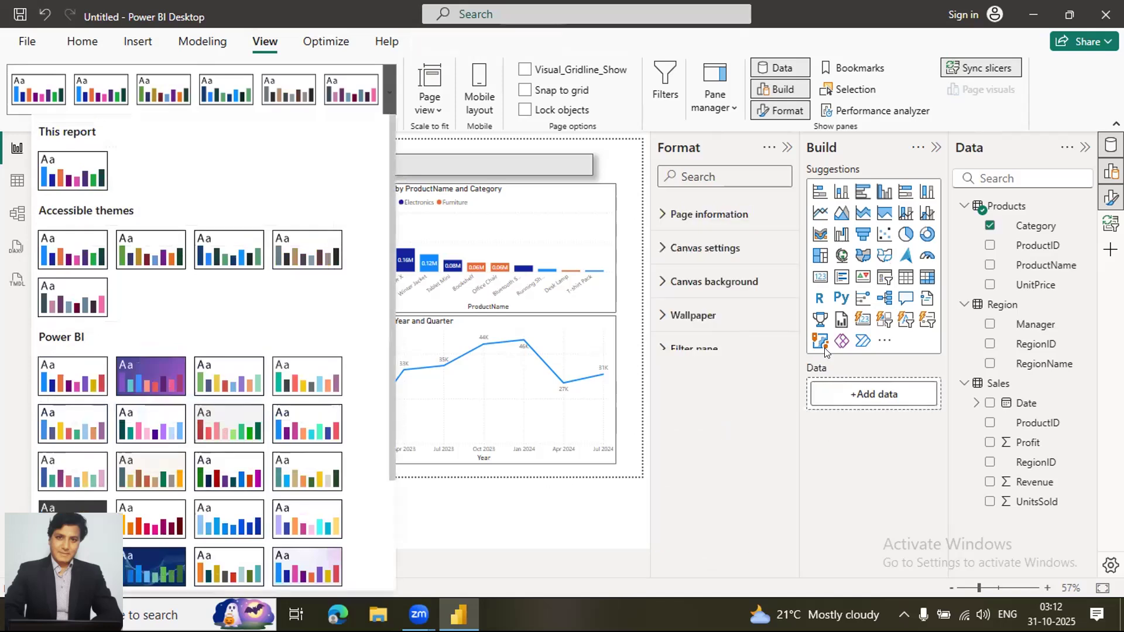
click(534, 498)
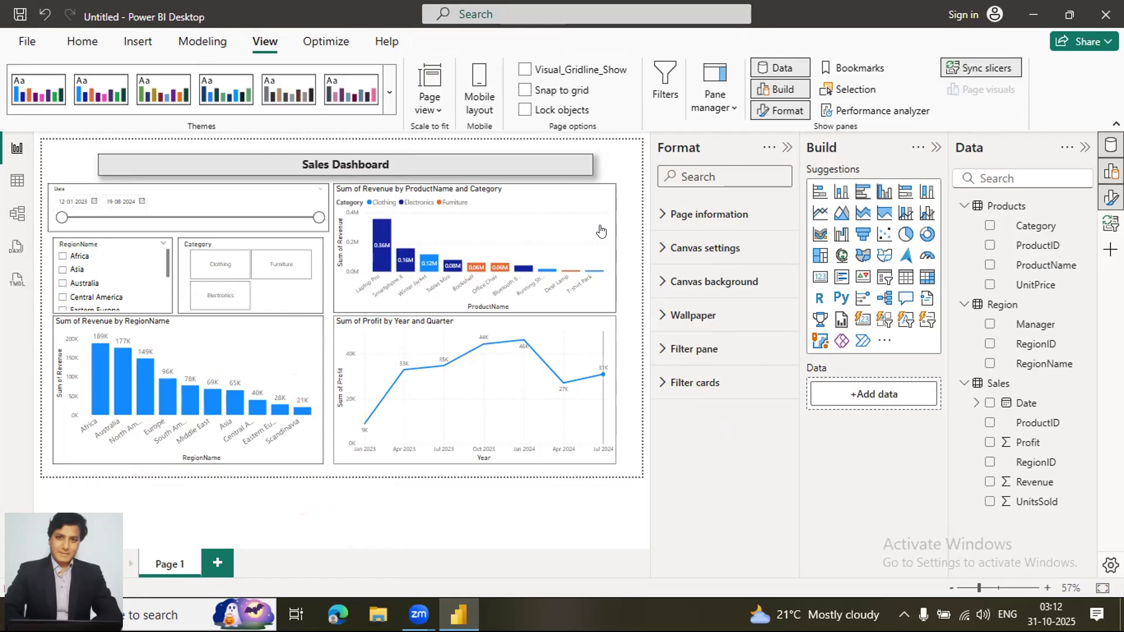
mouse_move(569, 367)
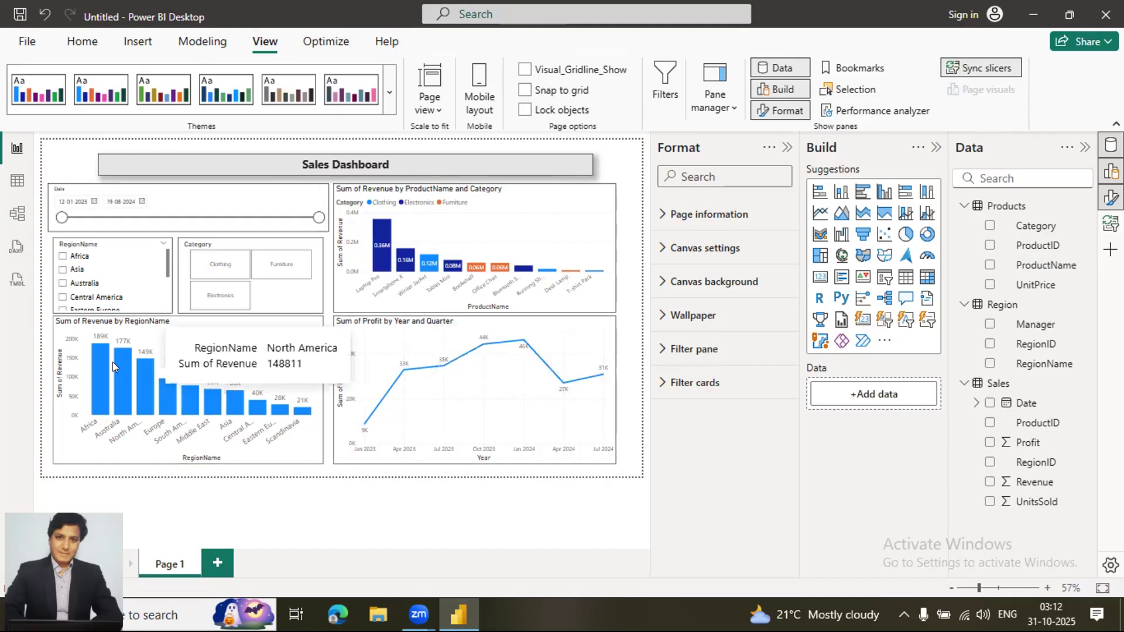
click(220, 264)
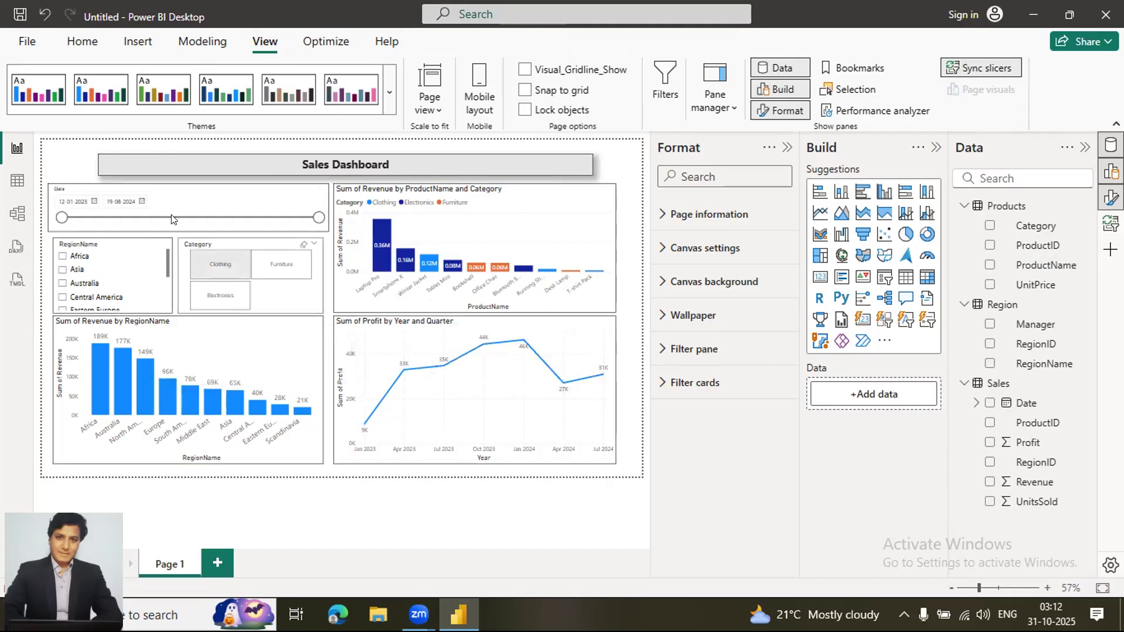
click(227, 303)
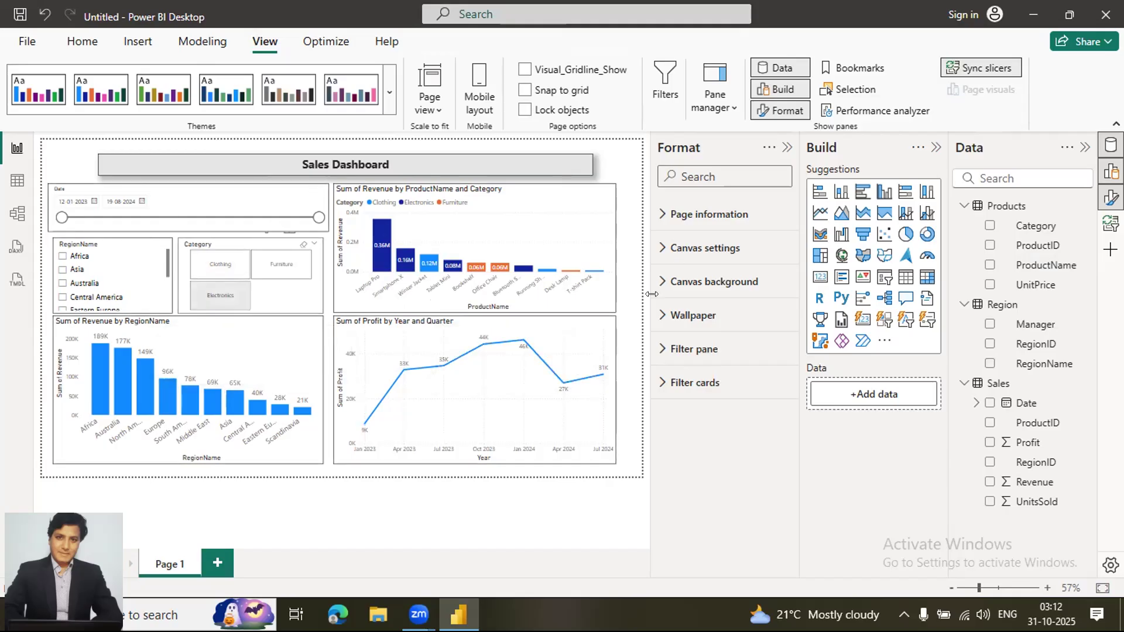